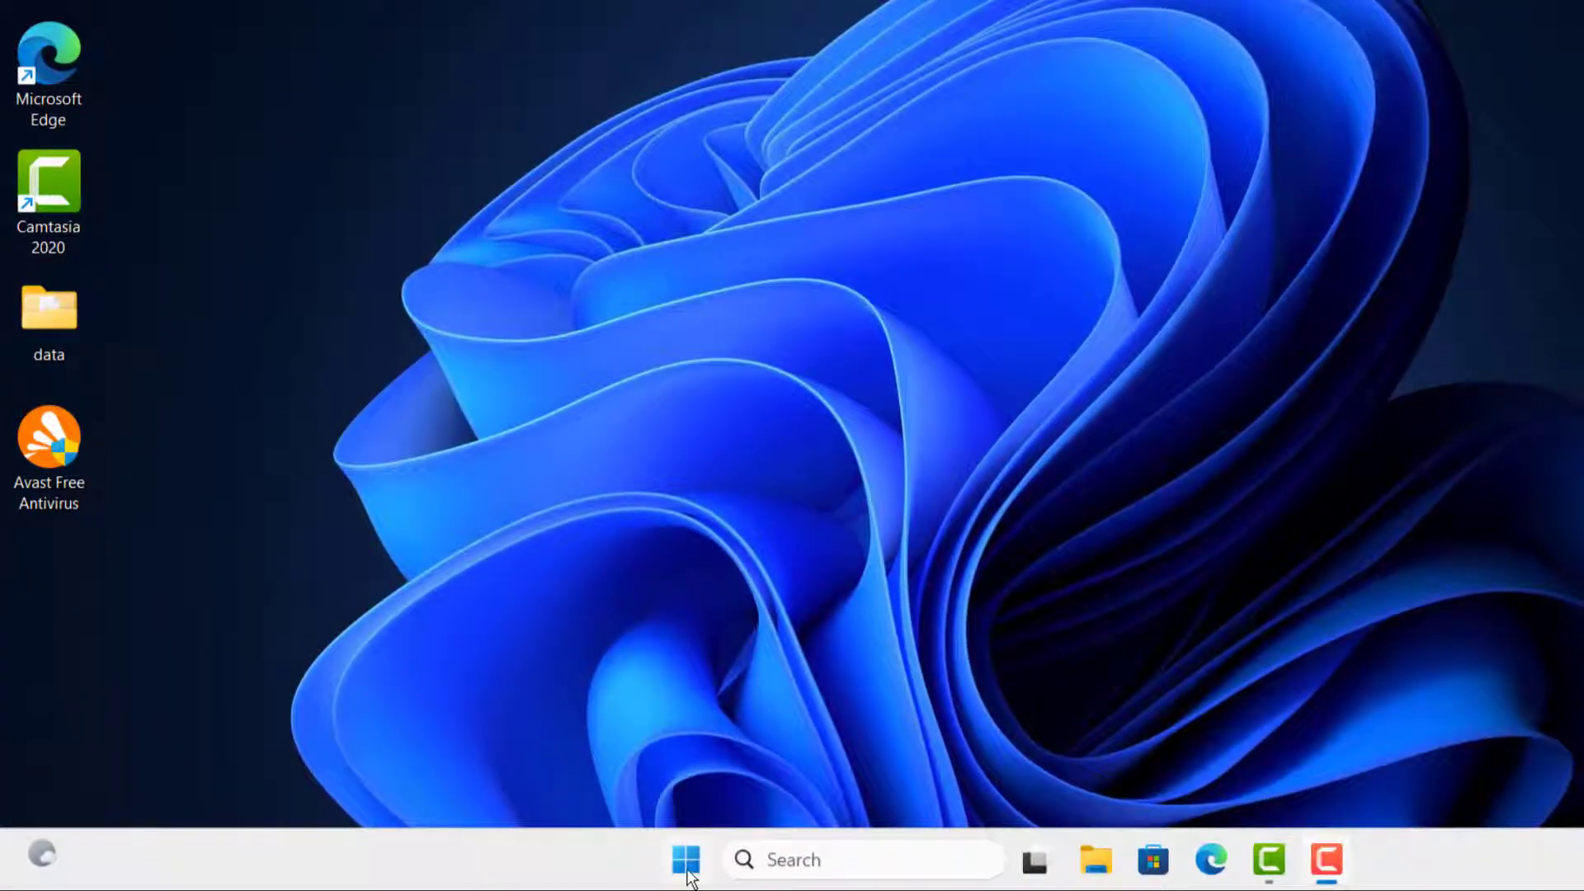
{"action": "right_click", "coordinate": [684, 859]}
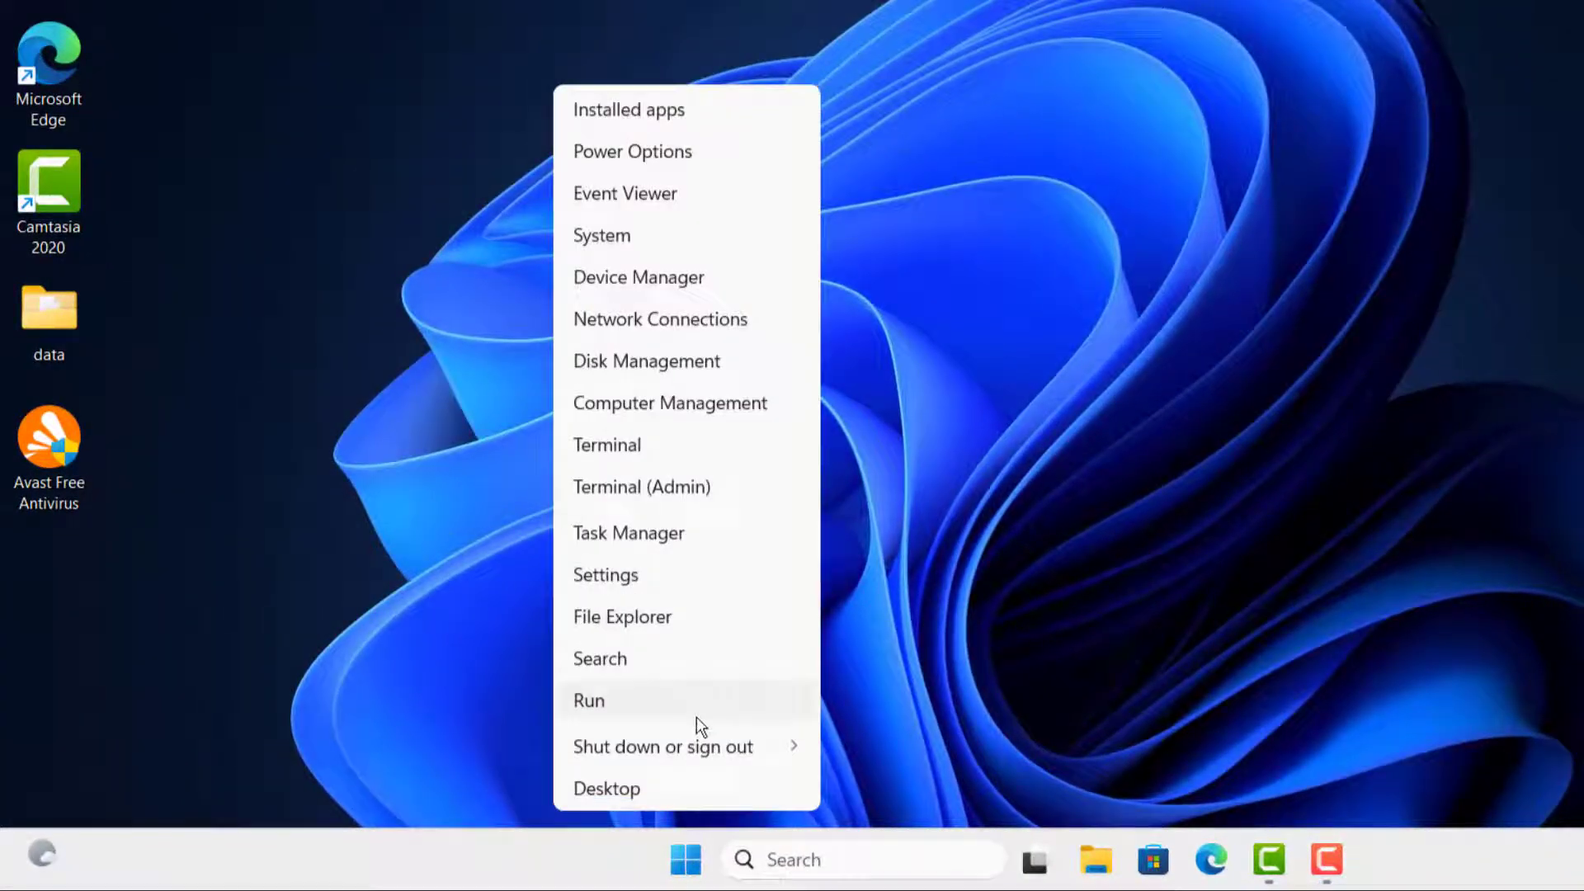
{"action": "left_click", "coordinate": [620, 574]}
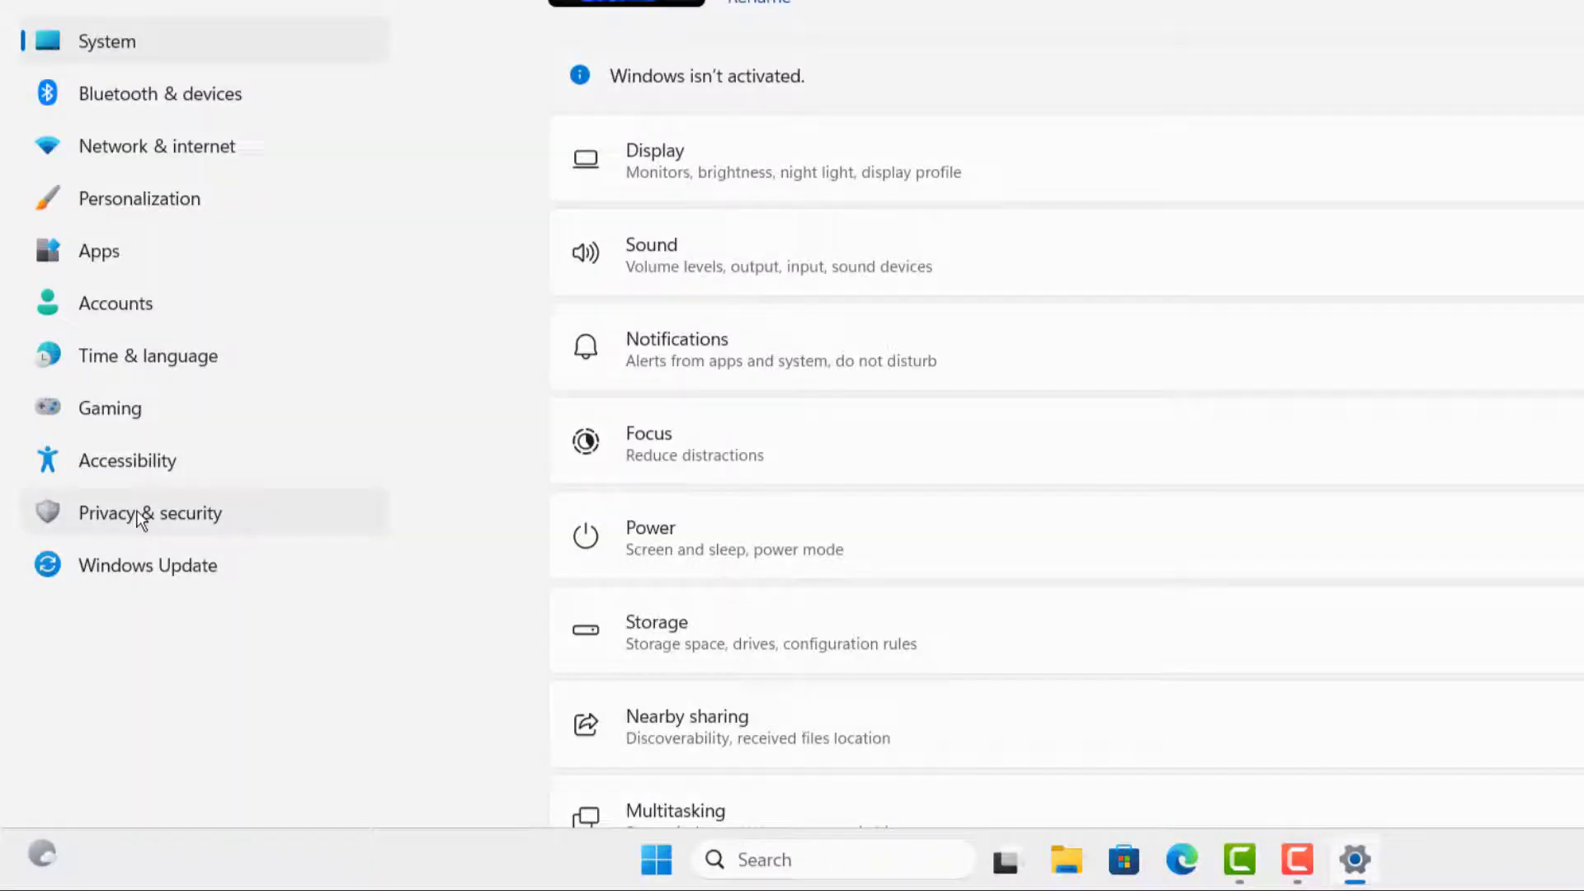
{"action": "left_click", "coordinate": [168, 520]}
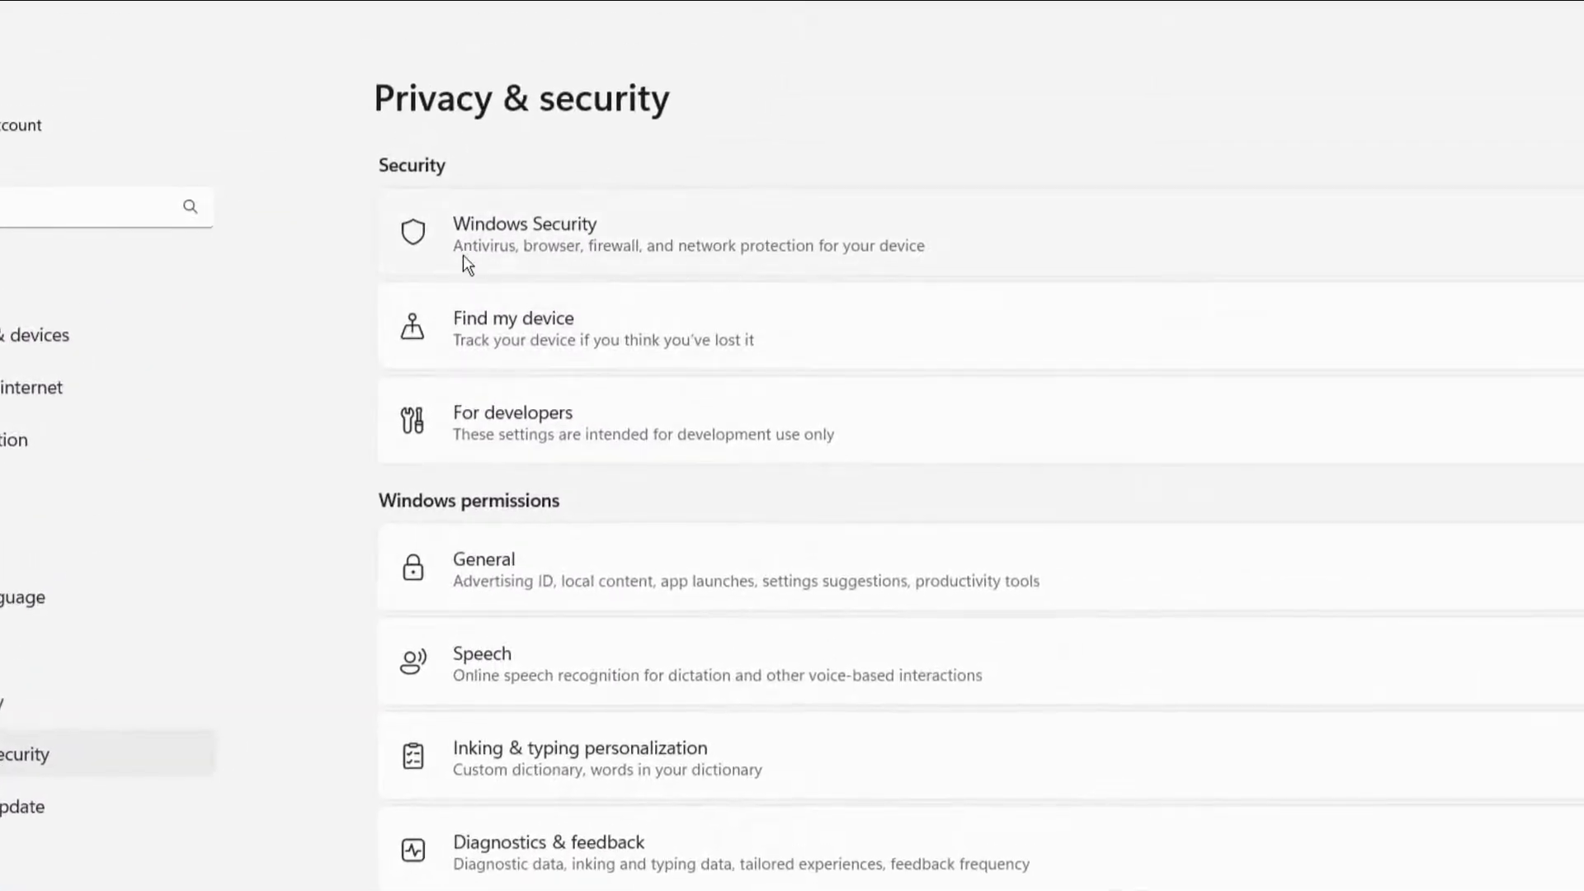
{"action": "left_click", "coordinate": [530, 239]}
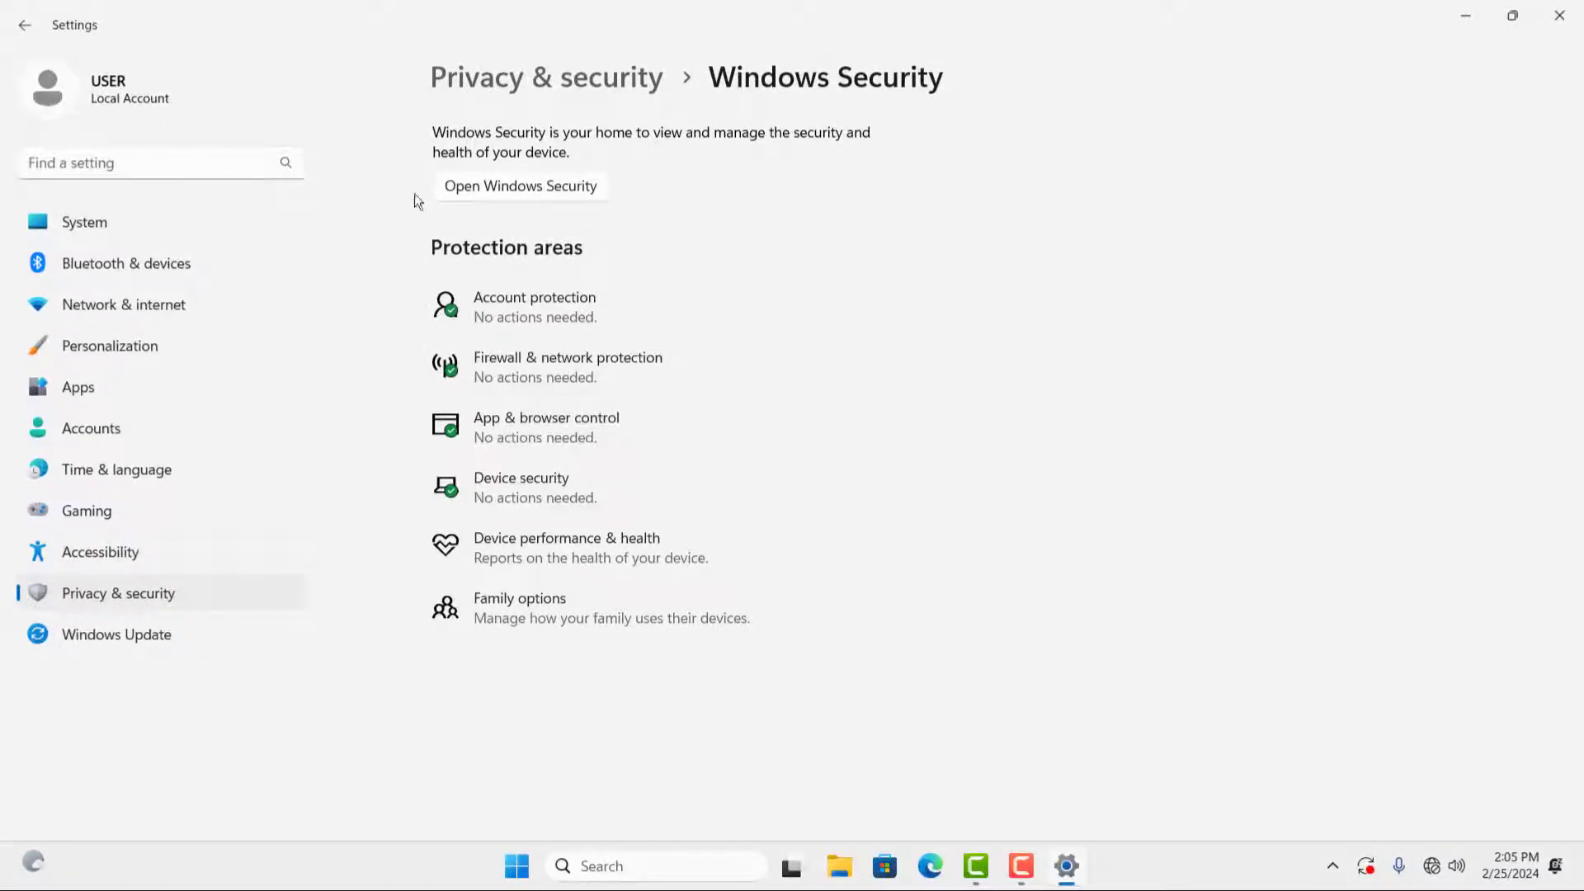
{"action": "left_click", "coordinate": [512, 186]}
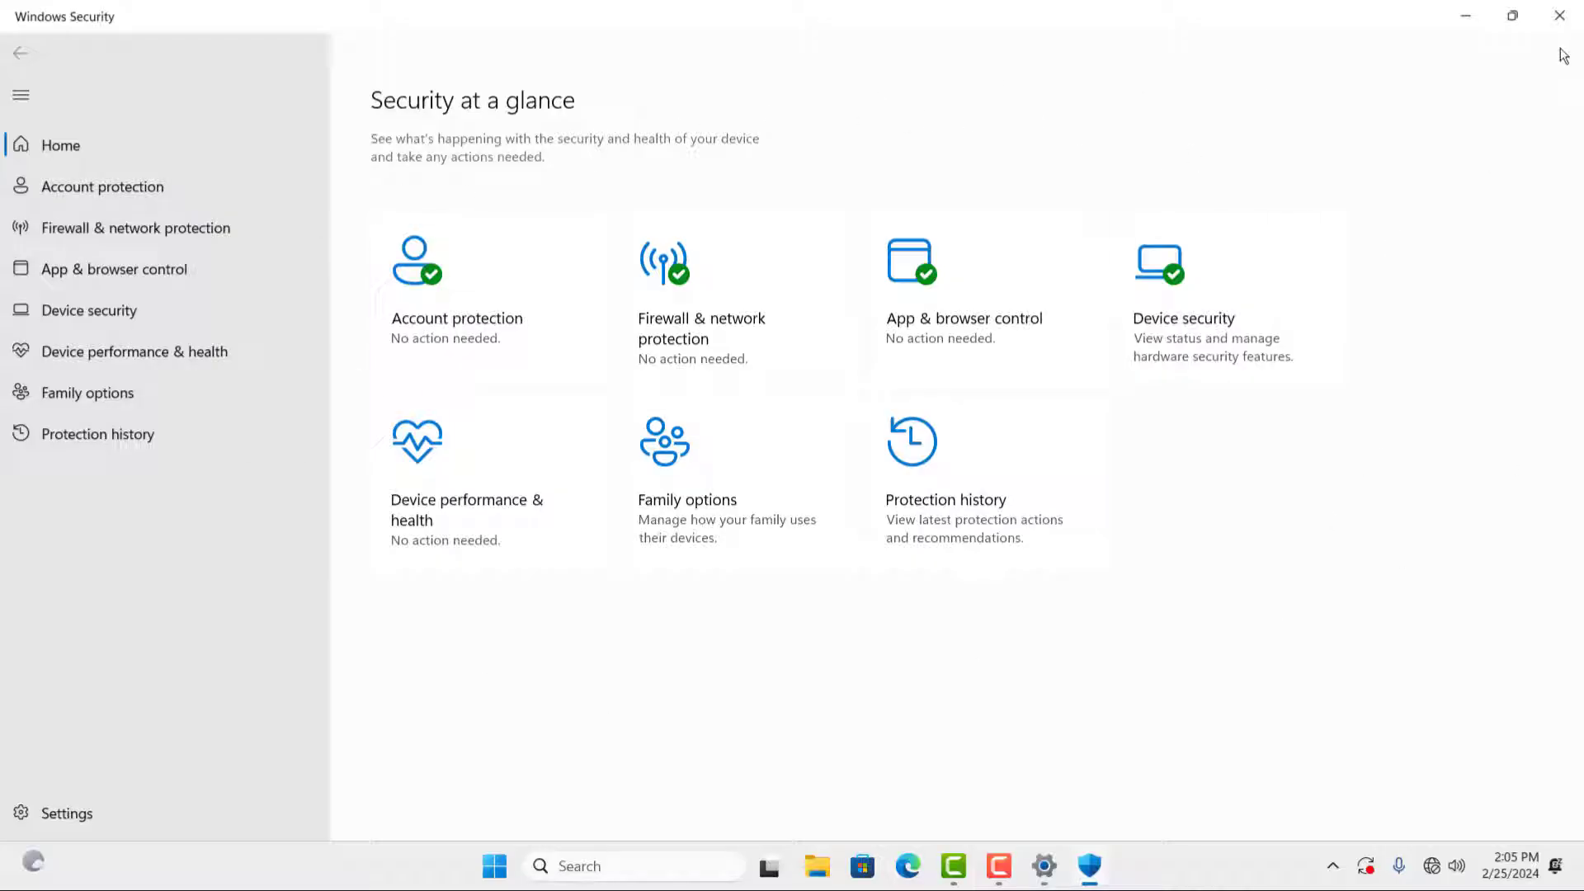
{"action": "left_click", "coordinate": [1559, 15]}
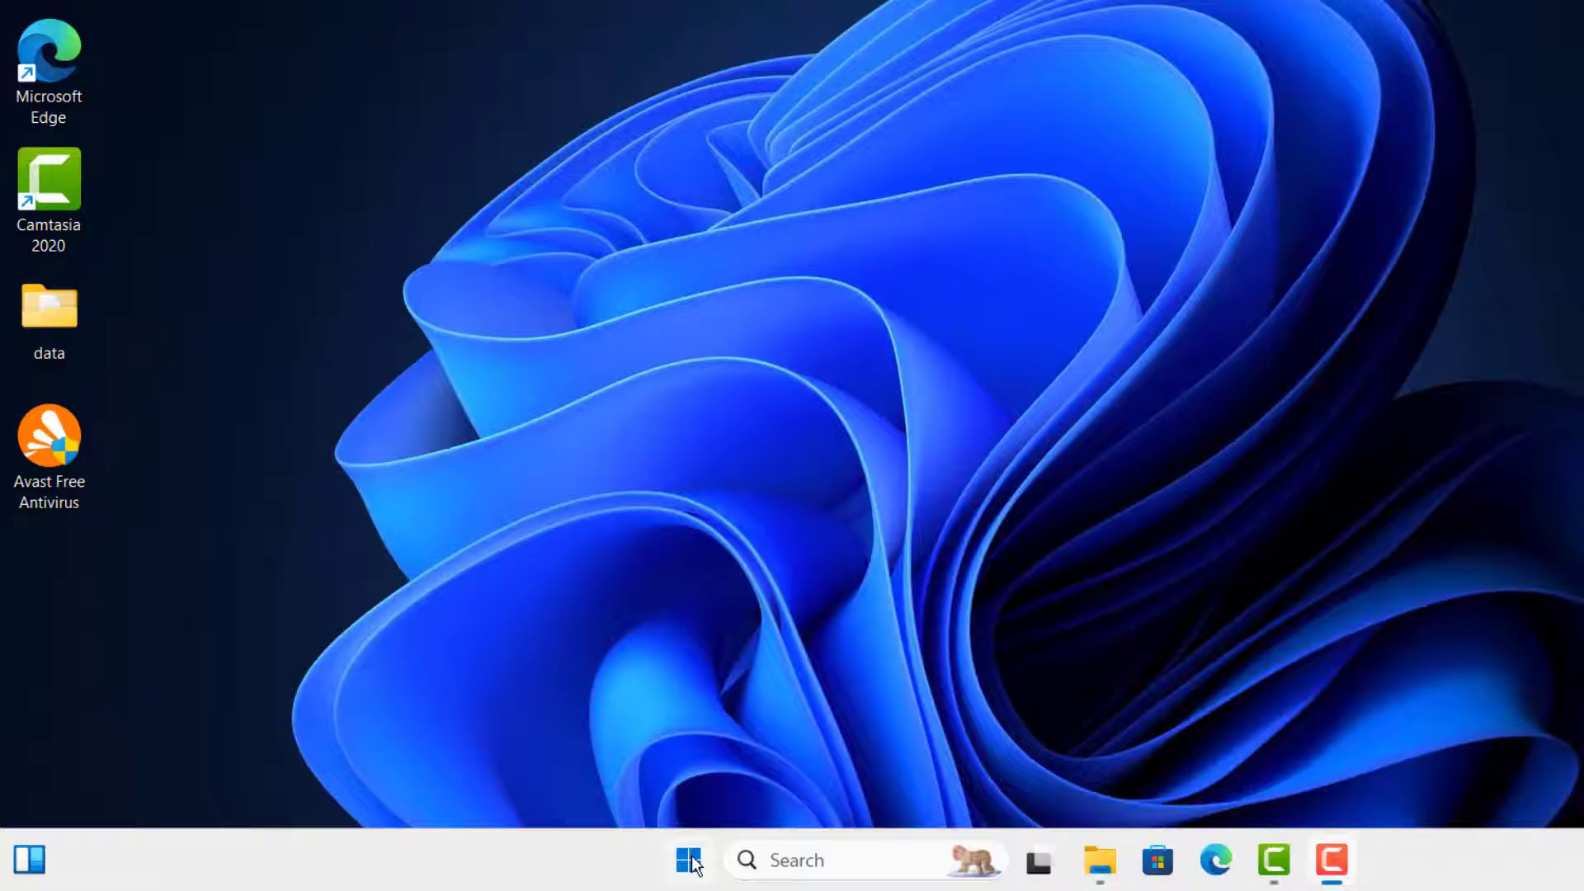
Step: Launch the Local Group Policy Editor from the Run box via the Start button's menu
{"action": "right_click", "coordinate": [688, 861]}
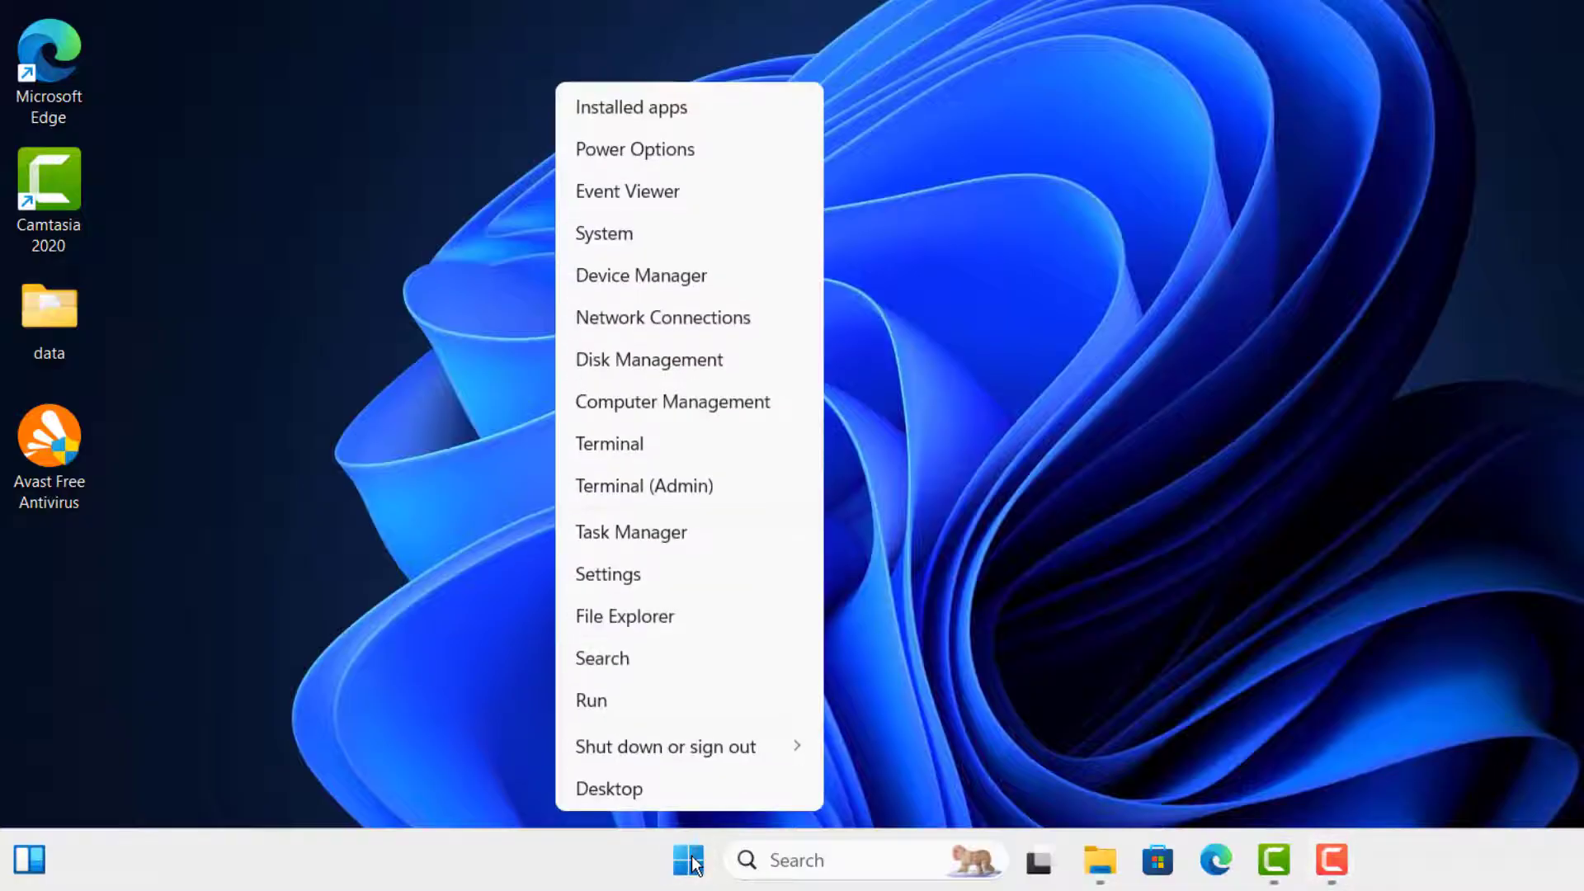
{"action": "left_click", "coordinate": [605, 701]}
{"action": "type", "text": "GP"}
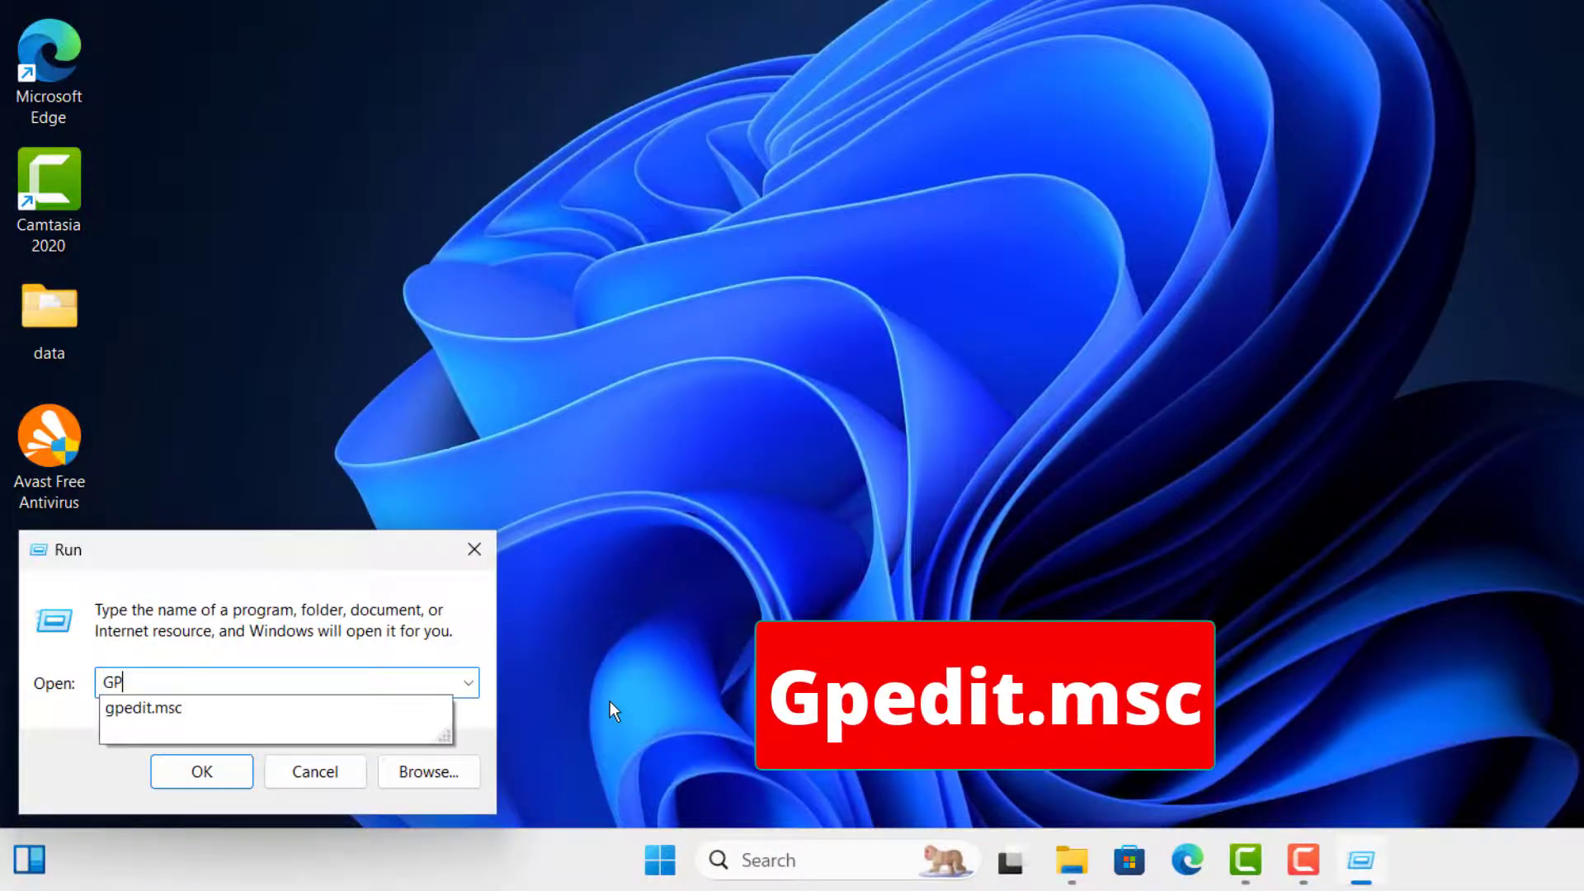
{"action": "type", "text": "EDIT.MS"}
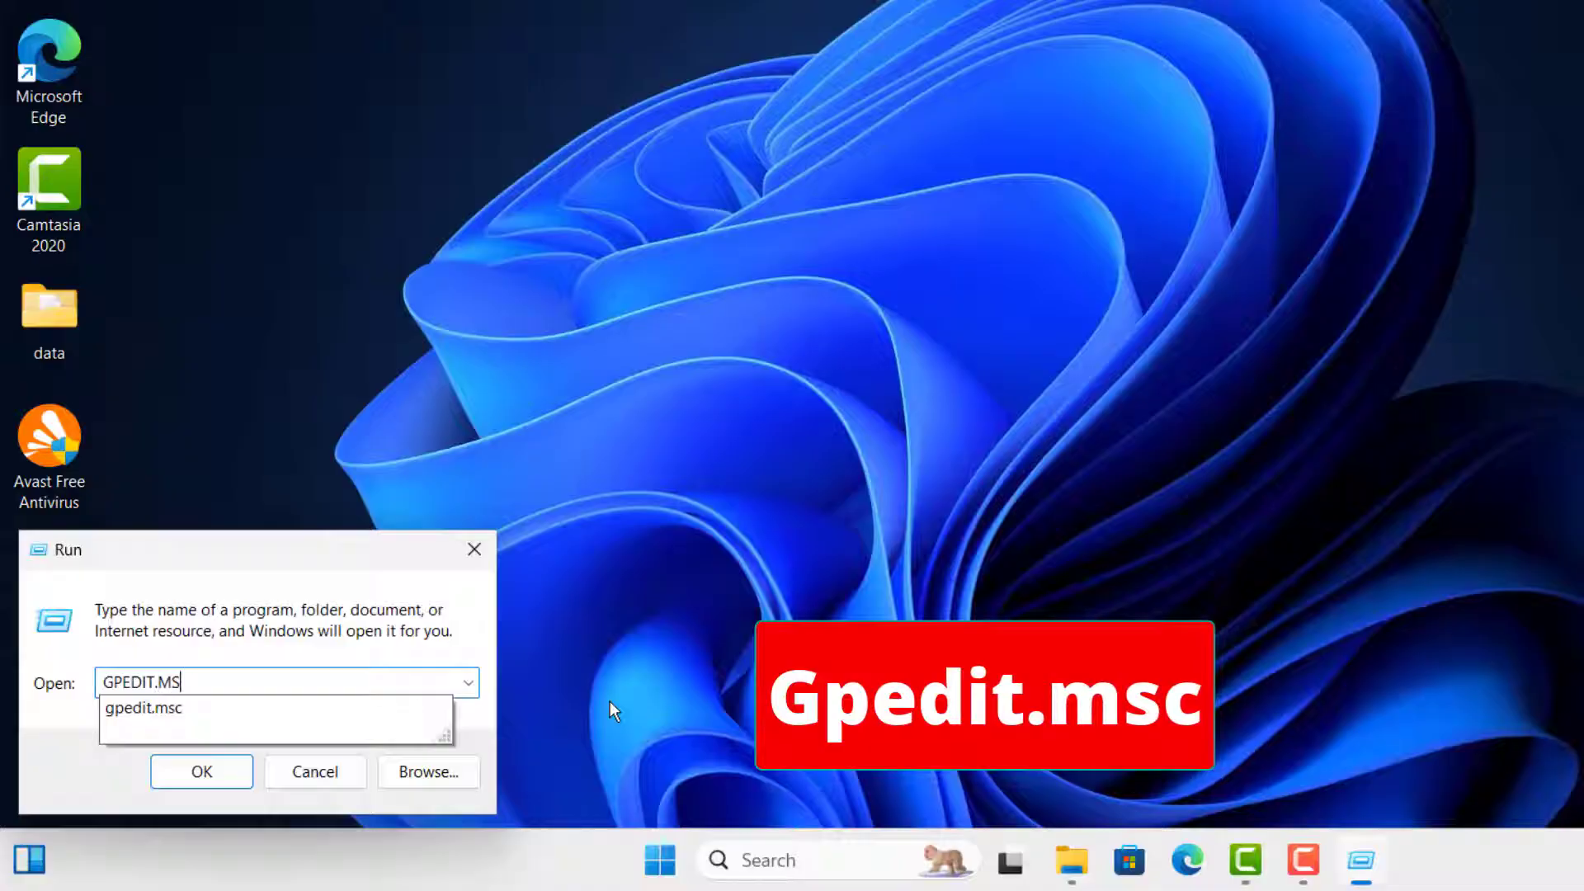
{"action": "type", "text": "C"}
{"action": "key", "text": "Return"}
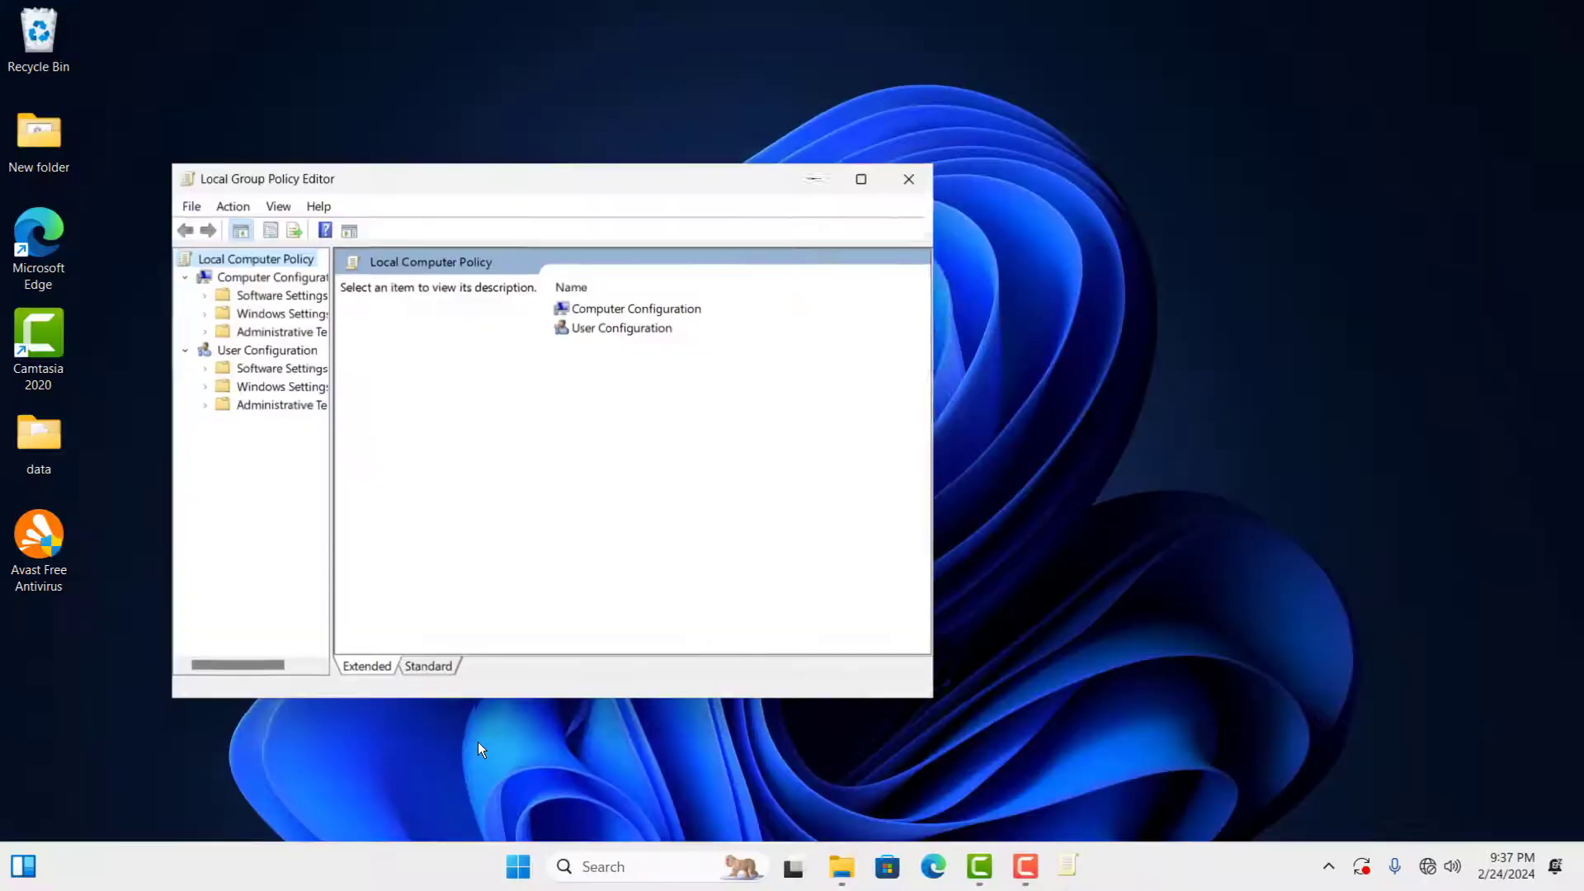
Step: Maximize the editor and expand Computer Configuration > Administrative Templates > Windows Components
{"action": "left_click", "coordinate": [860, 178]}
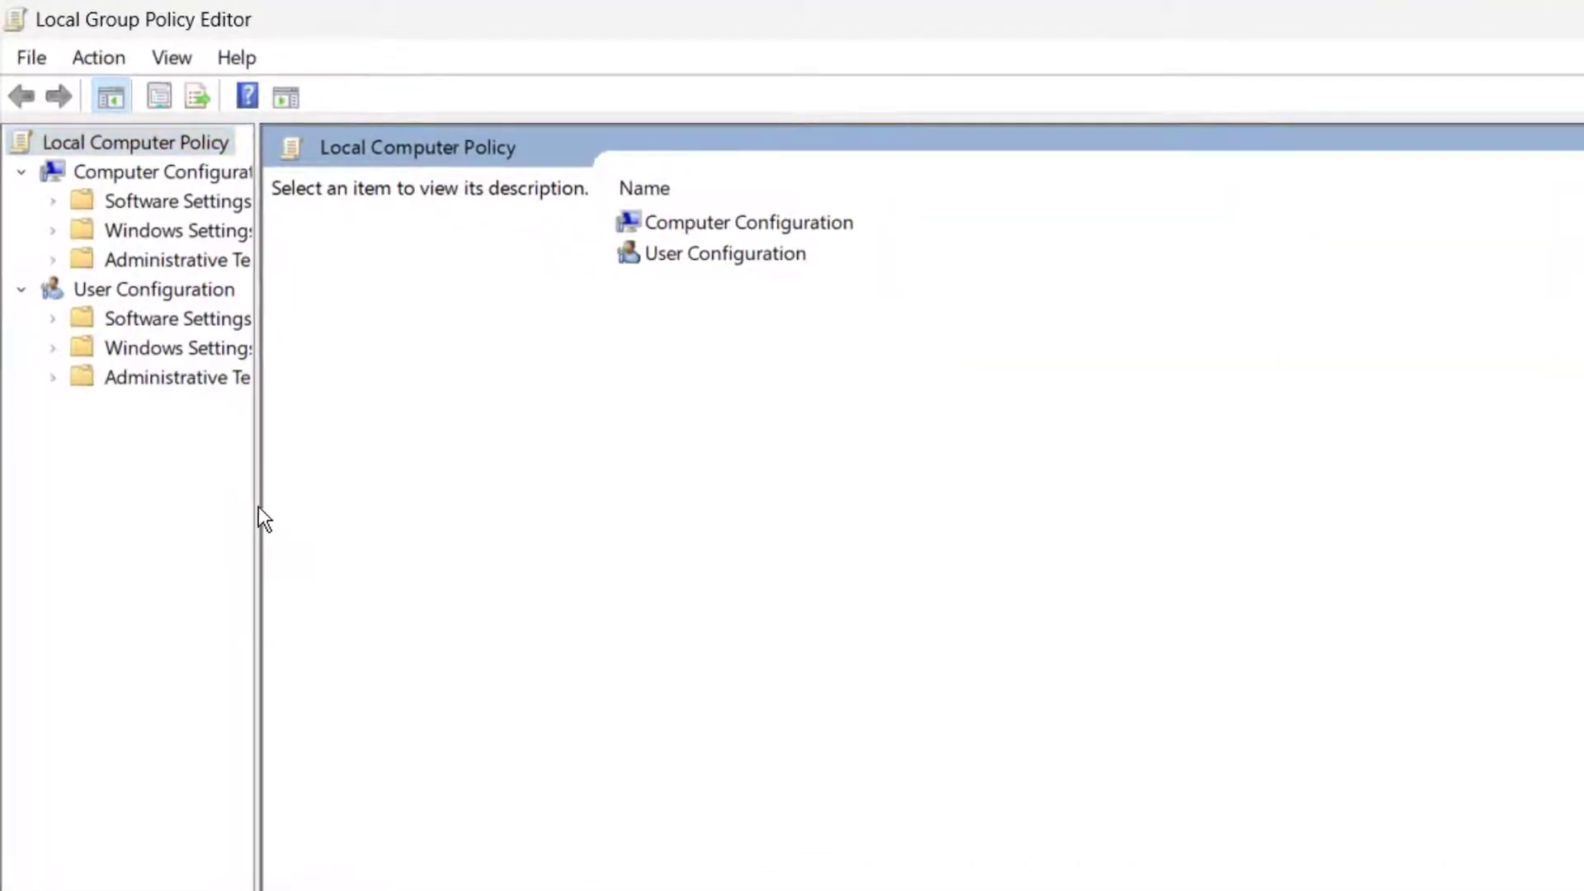
{"action": "left_click_drag", "start_coordinate": [257, 509], "coordinate": [502, 534]}
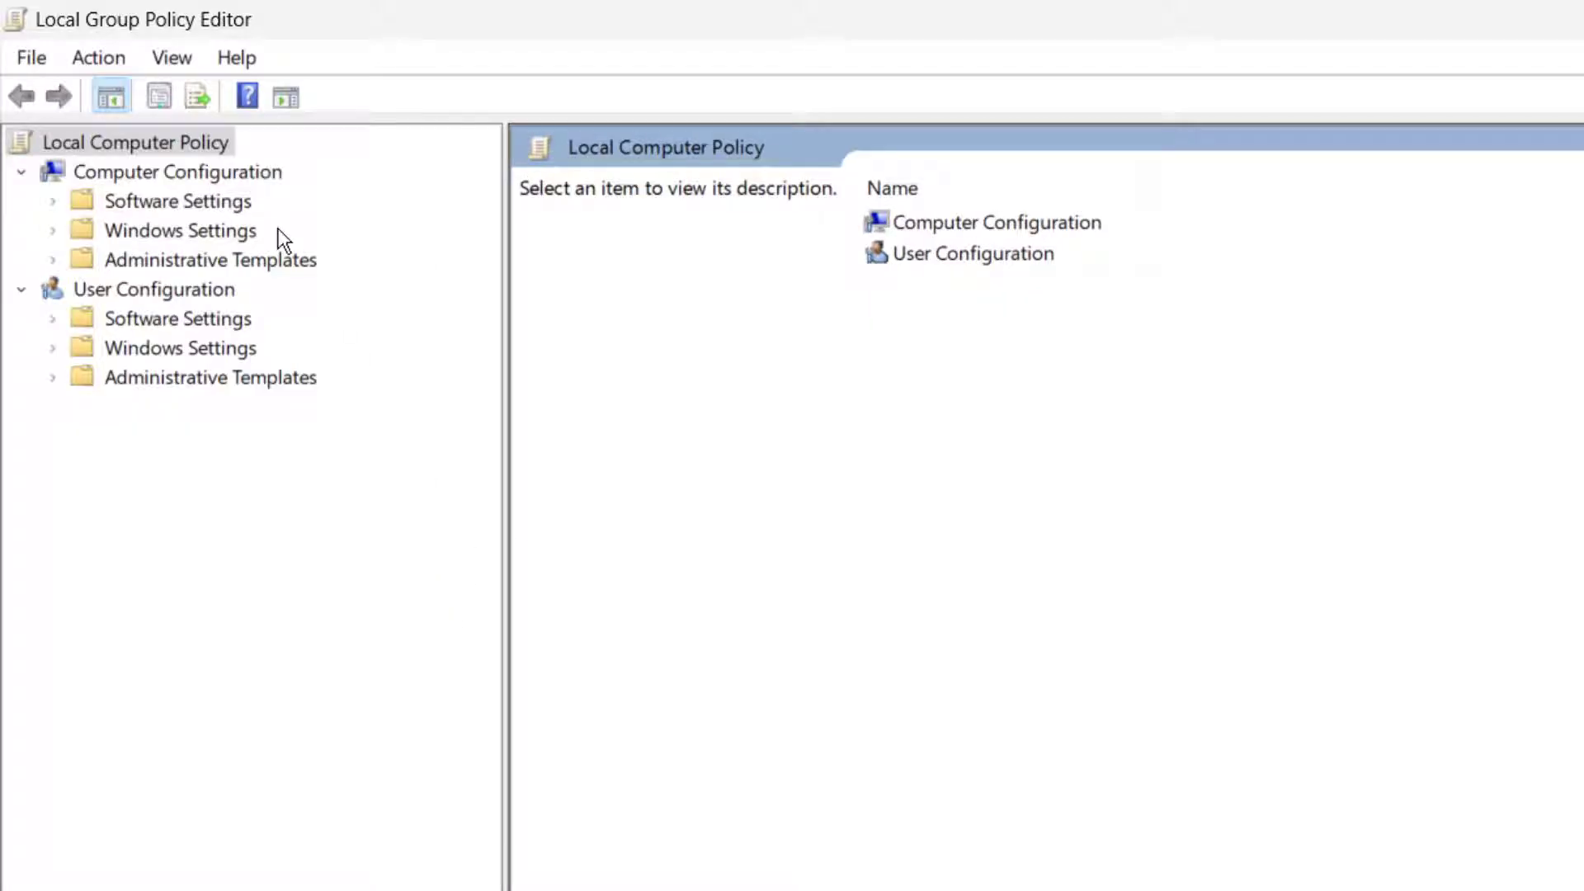
{"action": "left_click", "coordinate": [210, 173]}
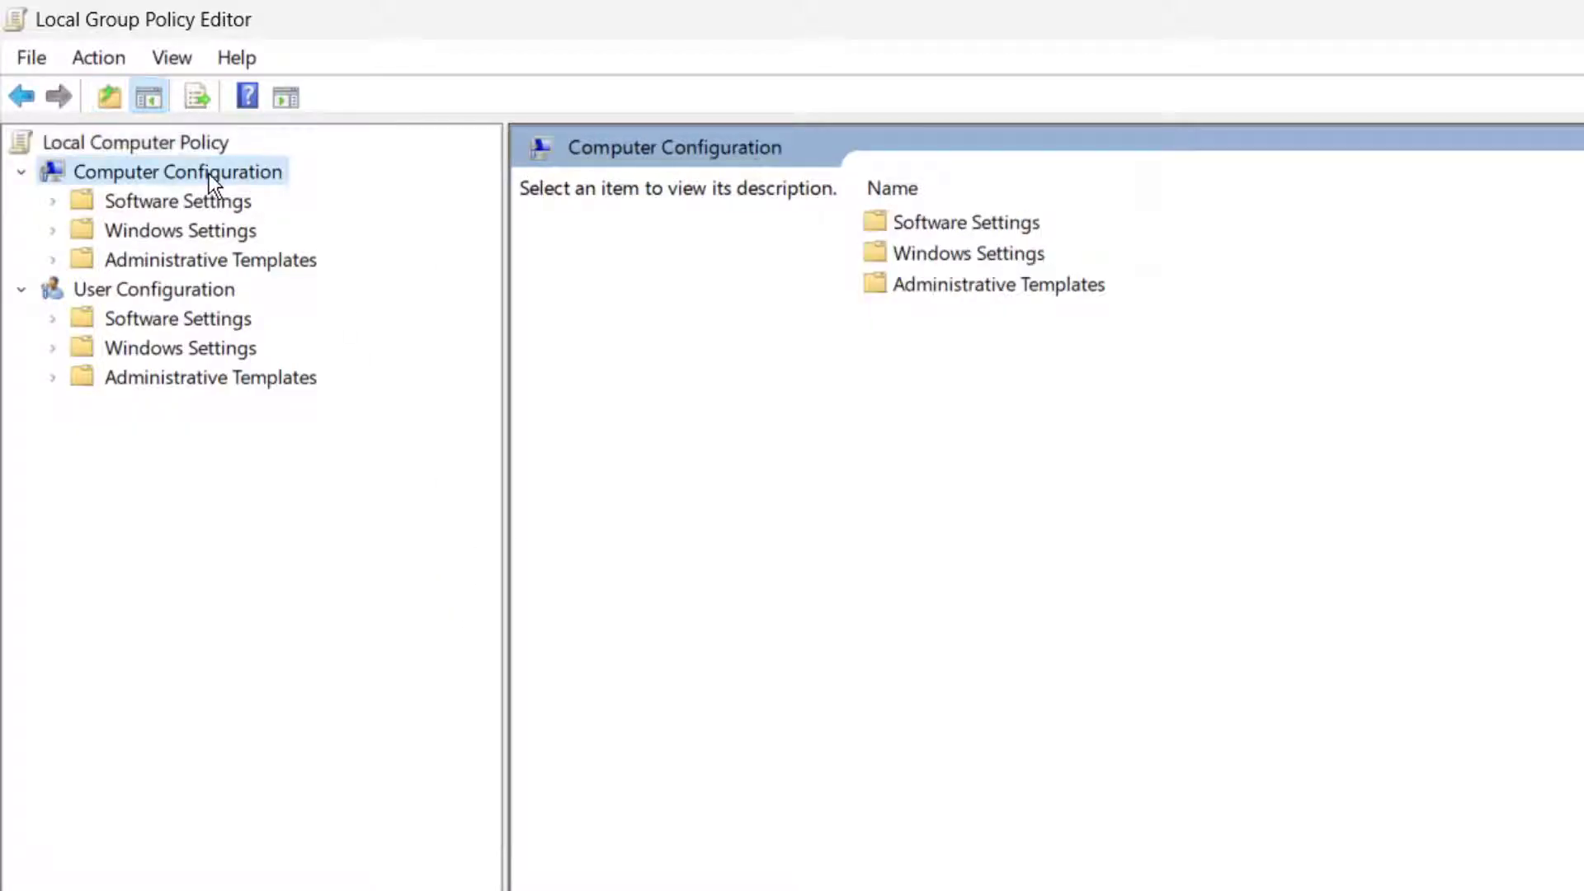
{"action": "double_click", "coordinate": [182, 256]}
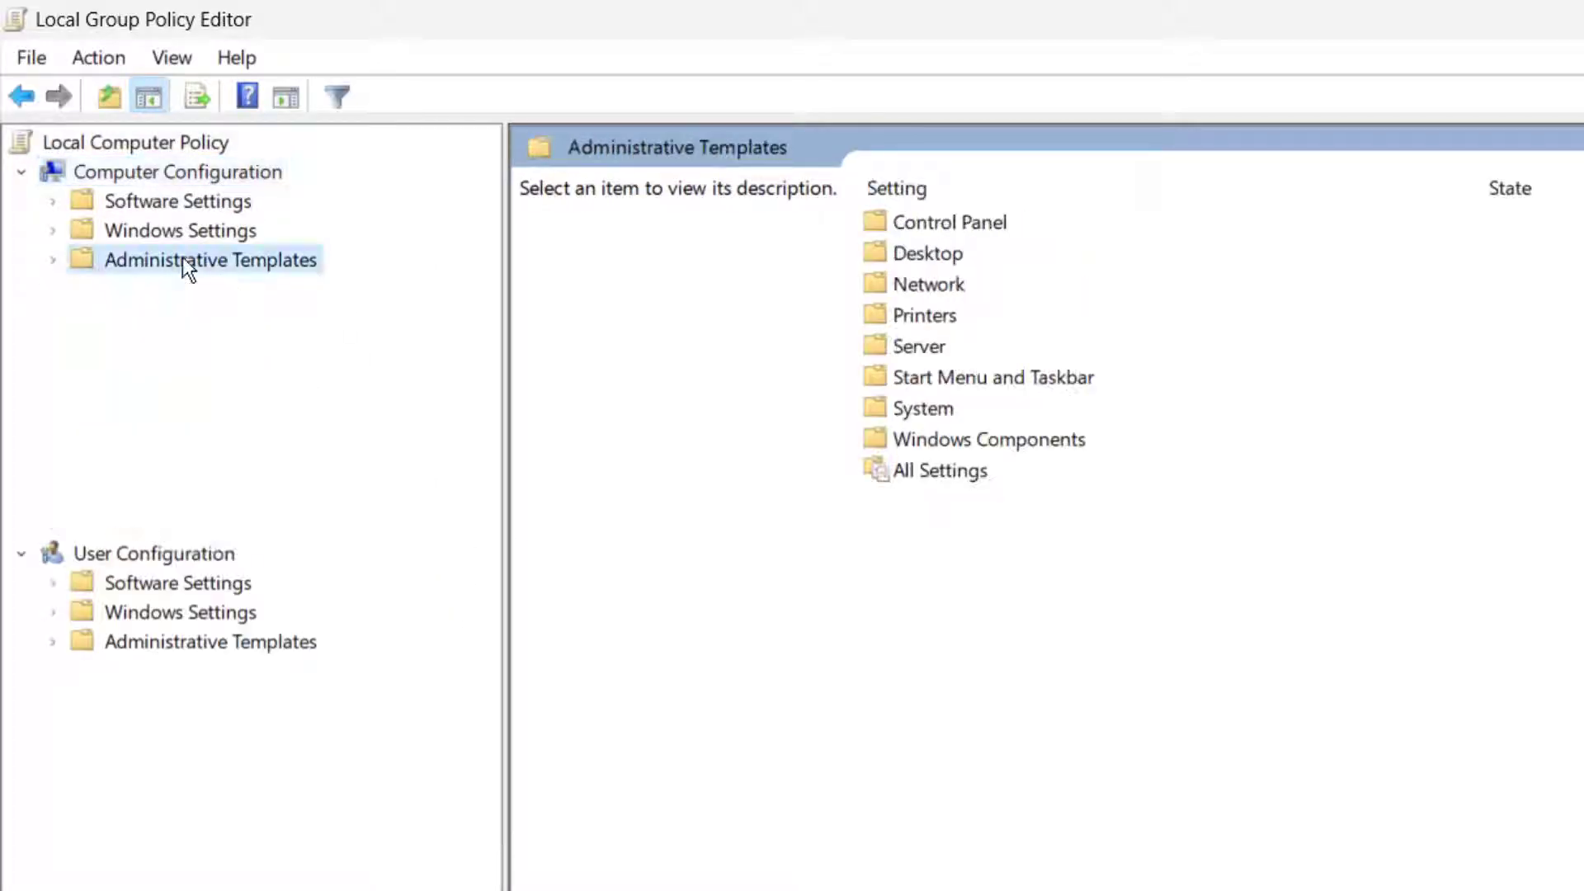
{"action": "double_click", "coordinate": [947, 443]}
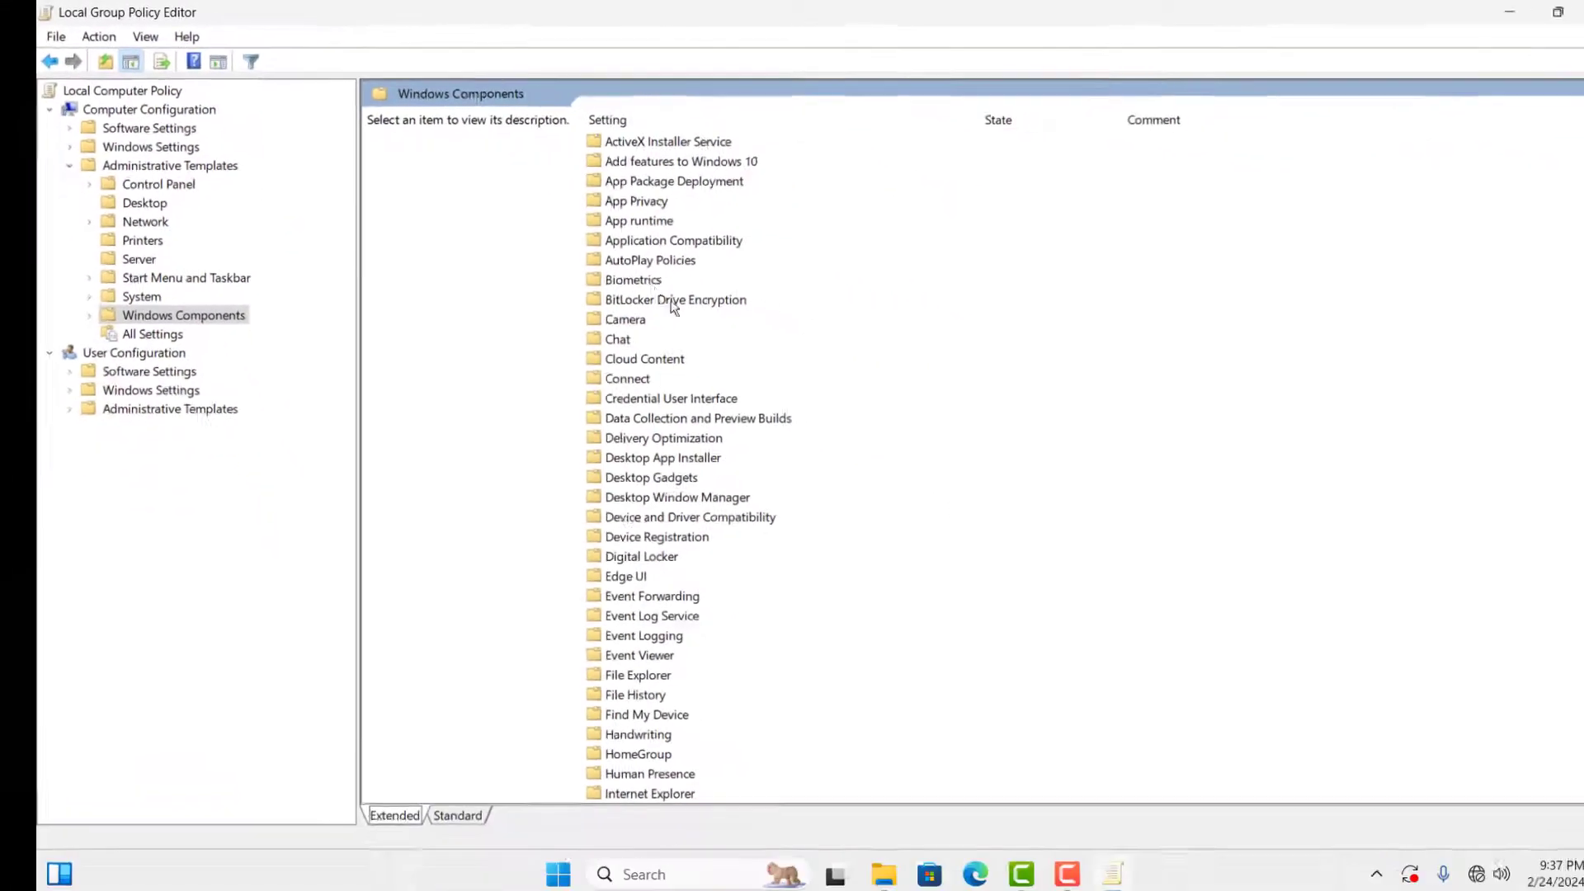
{"action": "left_click_drag", "start_coordinate": [1574, 217], "coordinate": [1568, 619]}
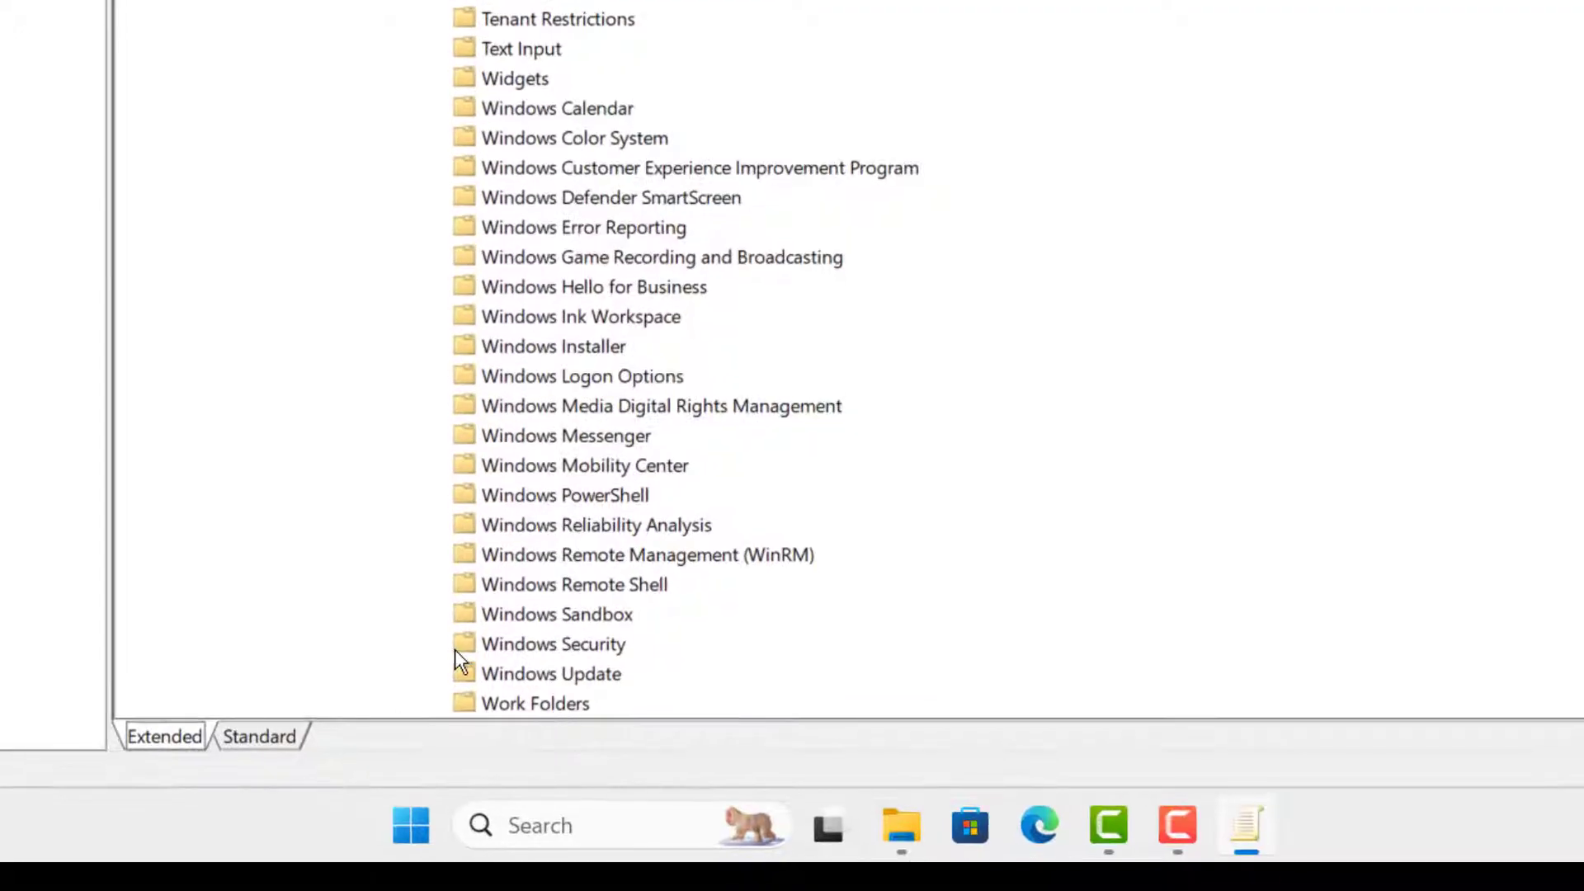
Step: Browse Windows Security > Virus and threat protection and bring up the Hide the Virus and threat protection area policy
{"action": "left_click", "coordinate": [546, 656]}
{"action": "double_click", "coordinate": [546, 650]}
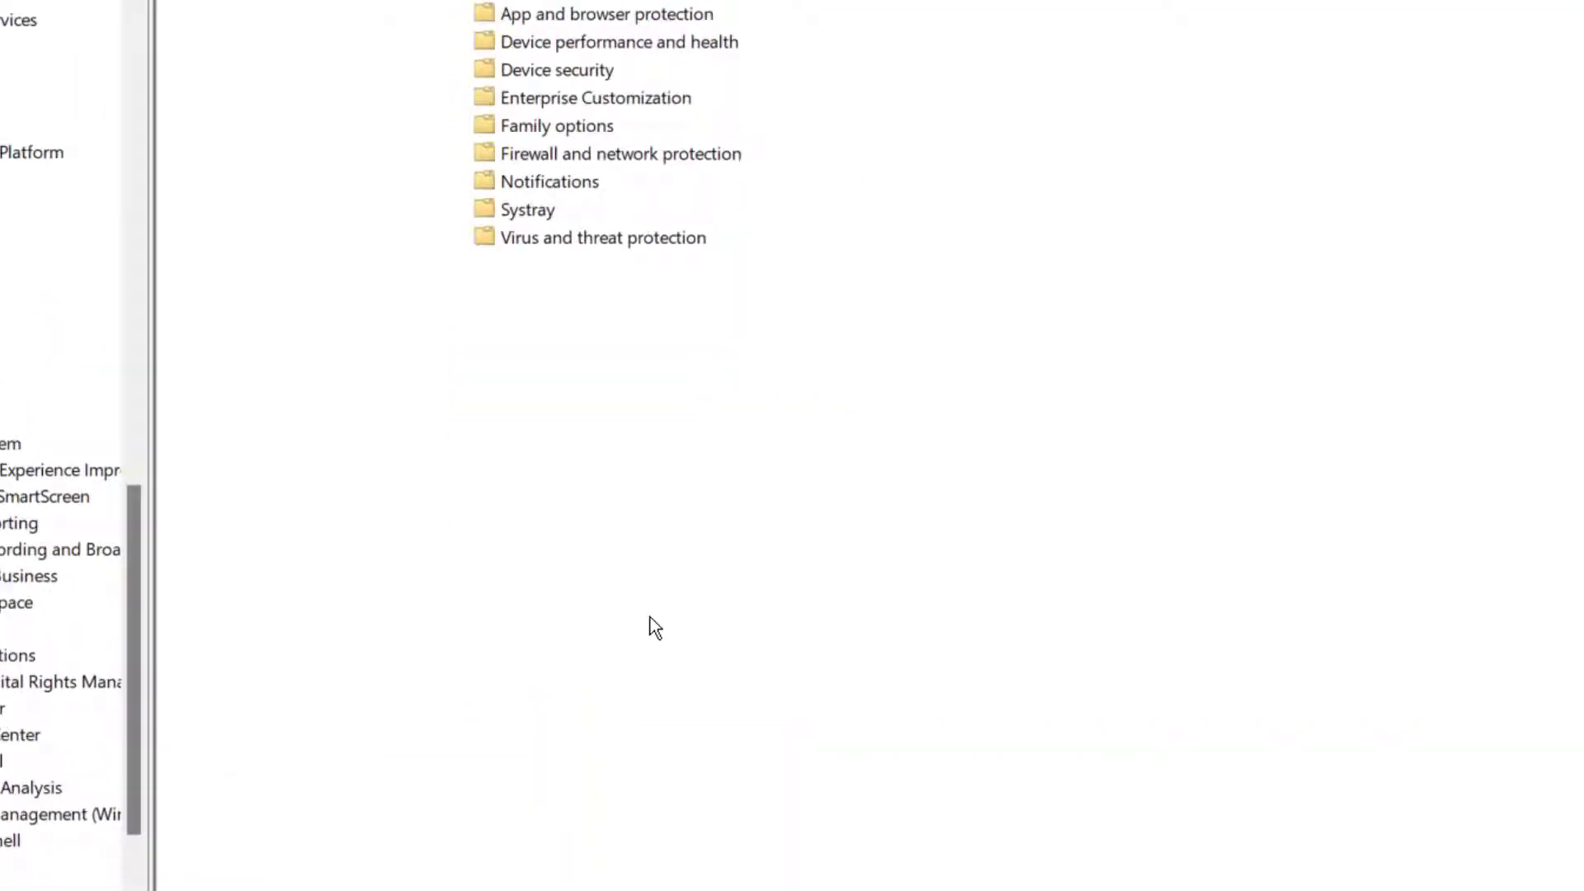
{"action": "left_click", "coordinate": [592, 427]}
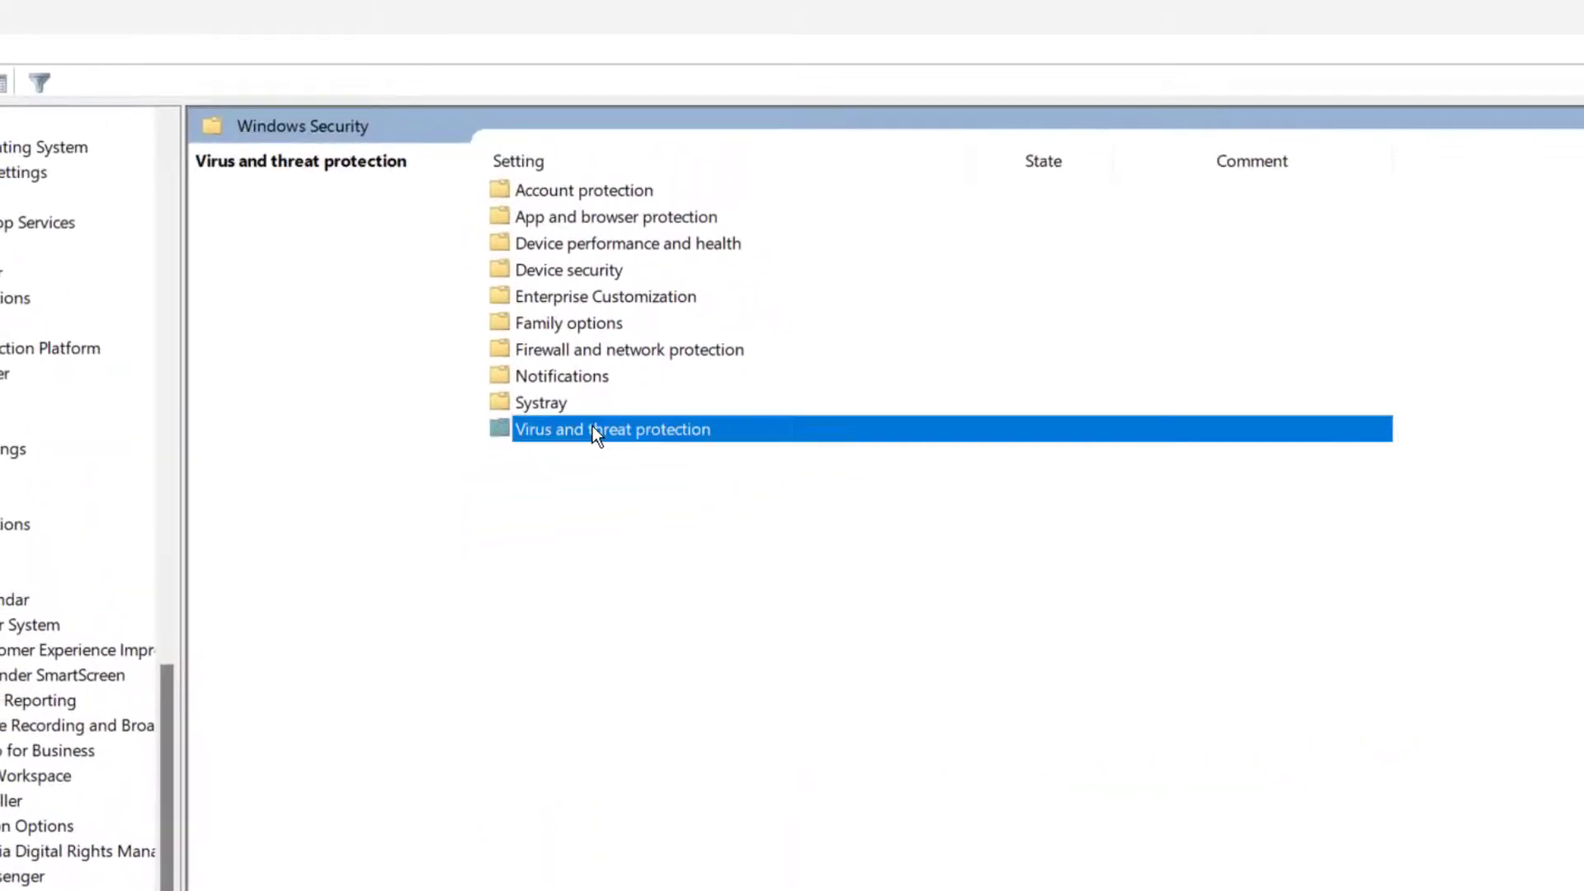
{"action": "double_click", "coordinate": [641, 436]}
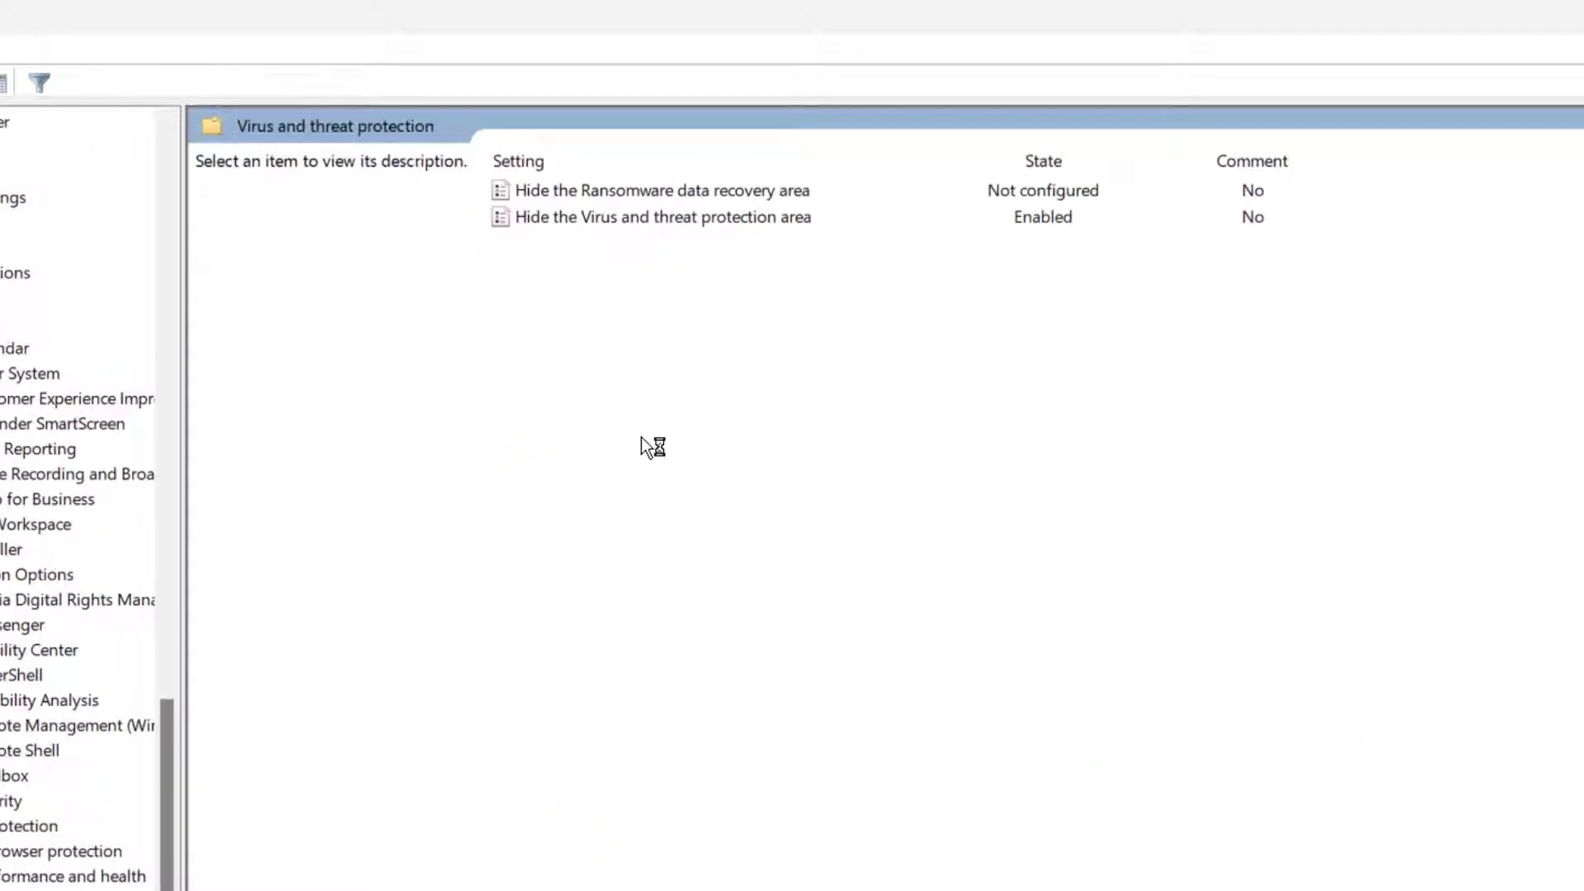
{"action": "double_click", "coordinate": [665, 221]}
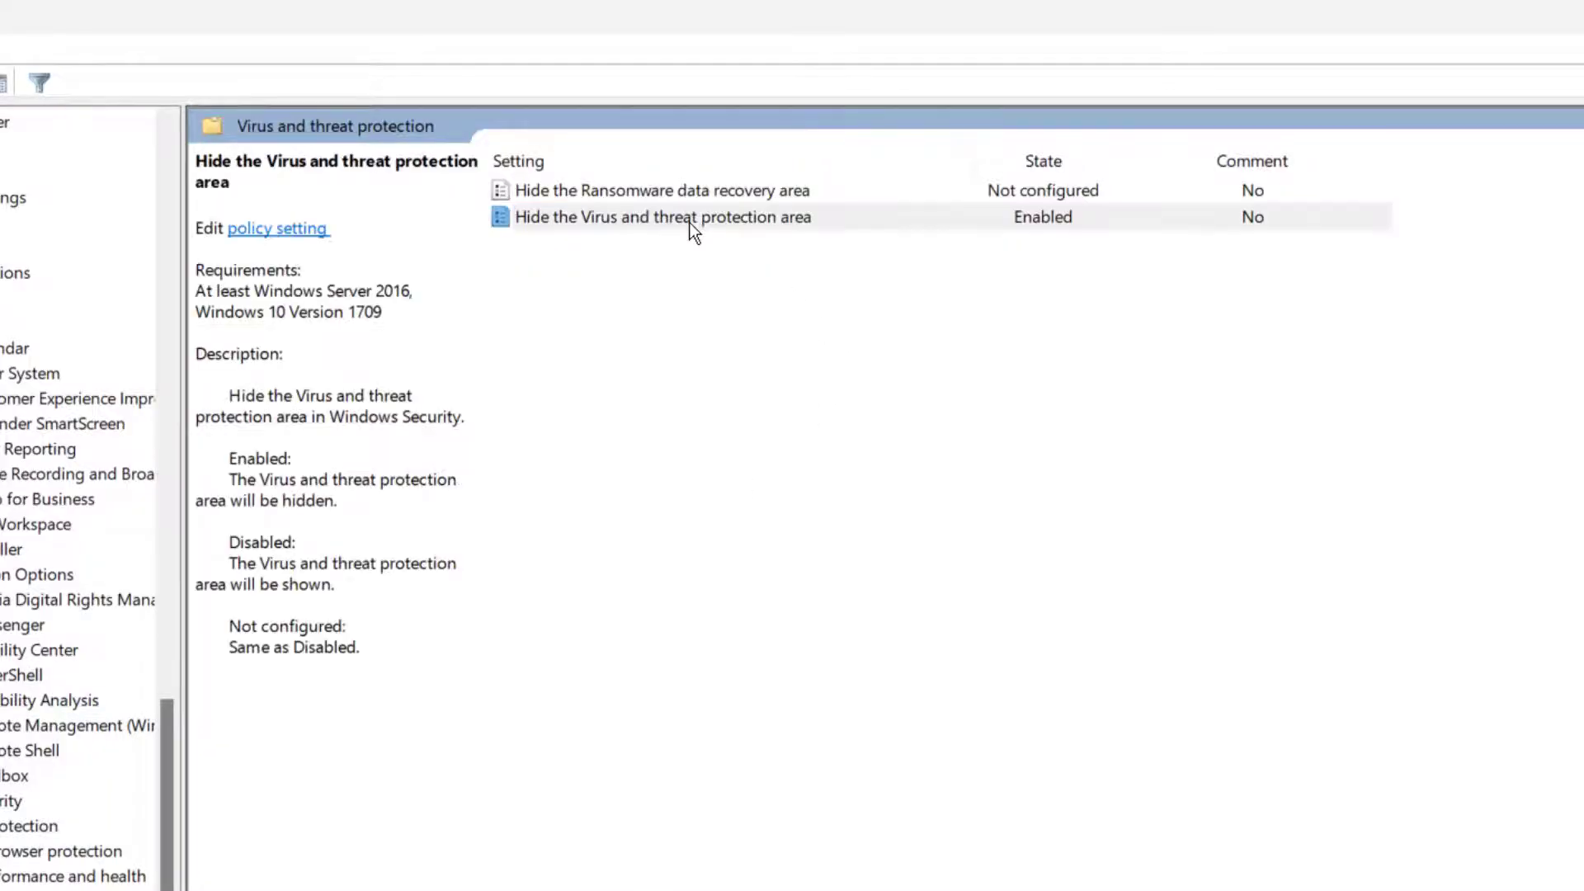
{"action": "left_click_drag", "start_coordinate": [464, 82], "coordinate": [806, 139]}
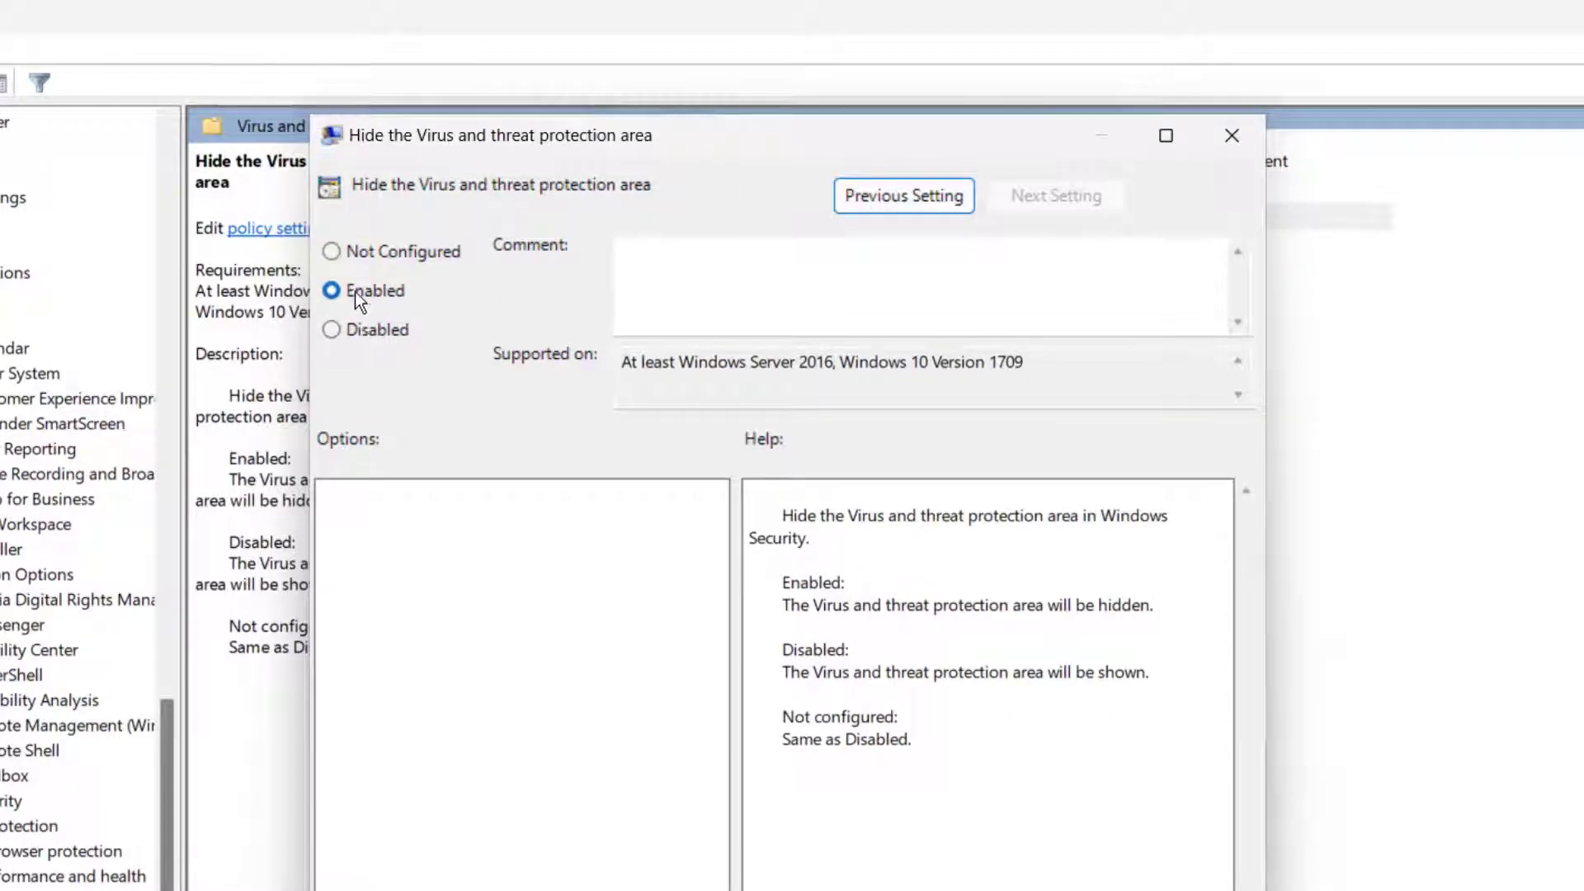
Step: Set Hide the Virus and threat protection area to Not configured, apply it, and close the editor
{"action": "left_click", "coordinate": [333, 252]}
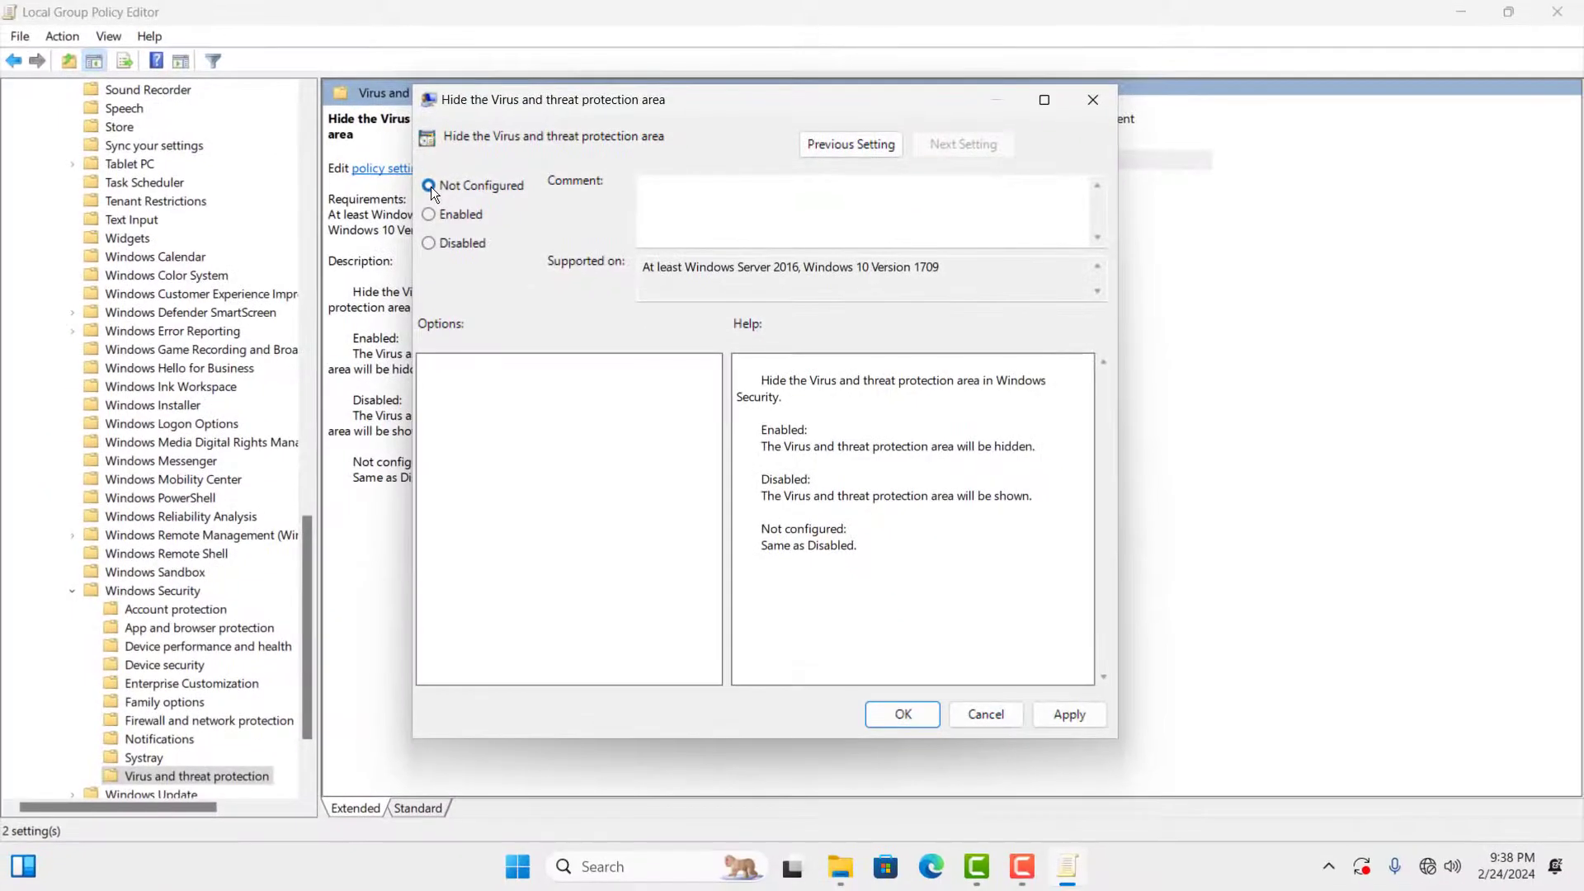
{"action": "left_click", "coordinate": [1070, 715]}
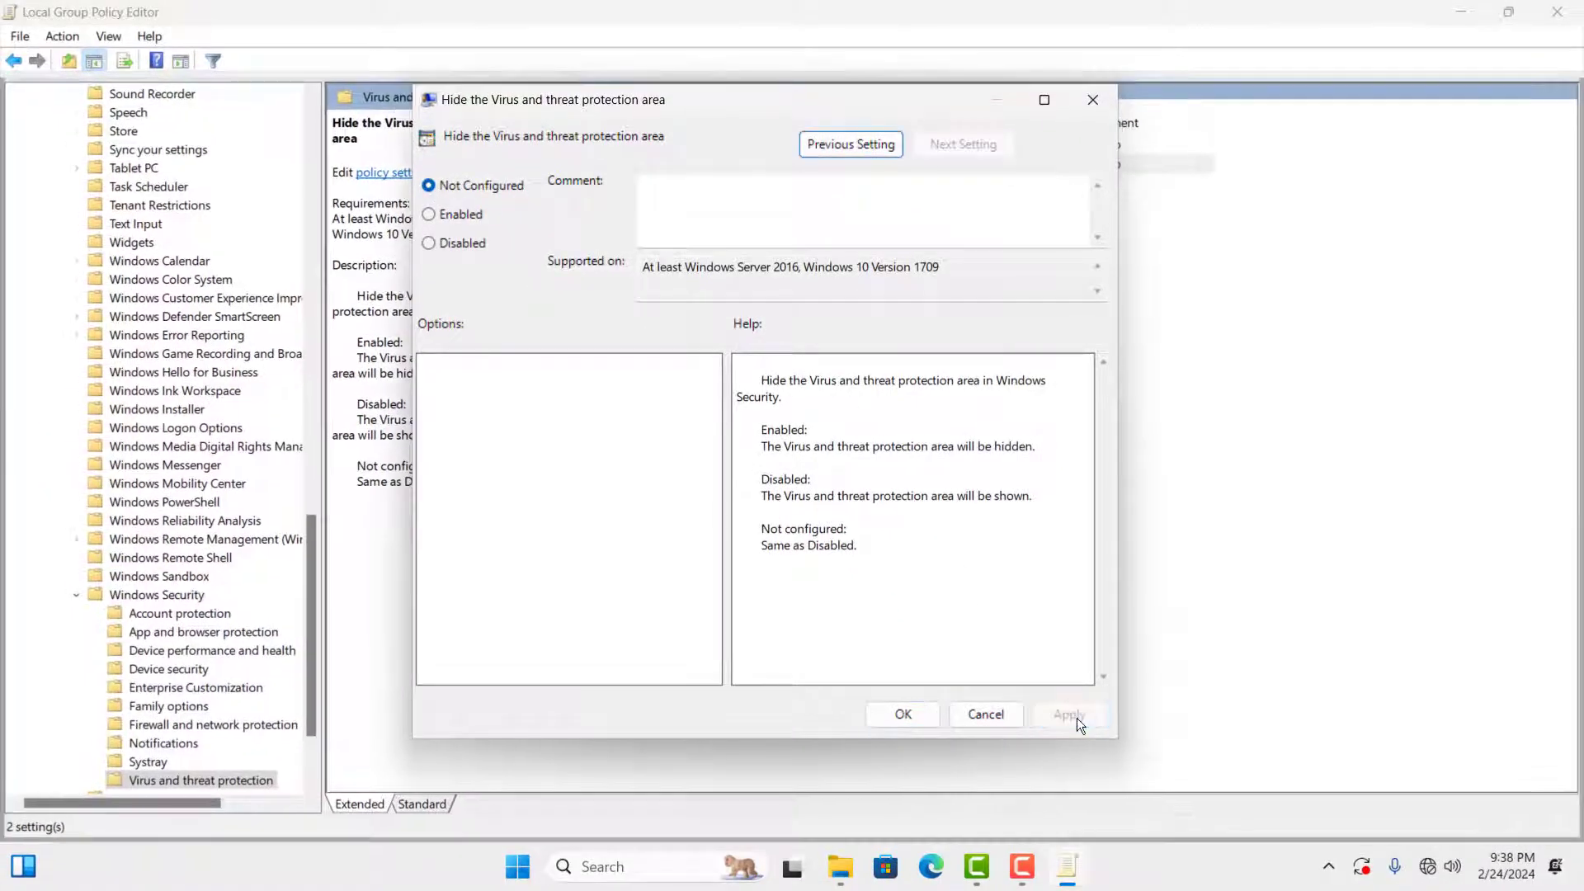
{"action": "left_click", "coordinate": [916, 718]}
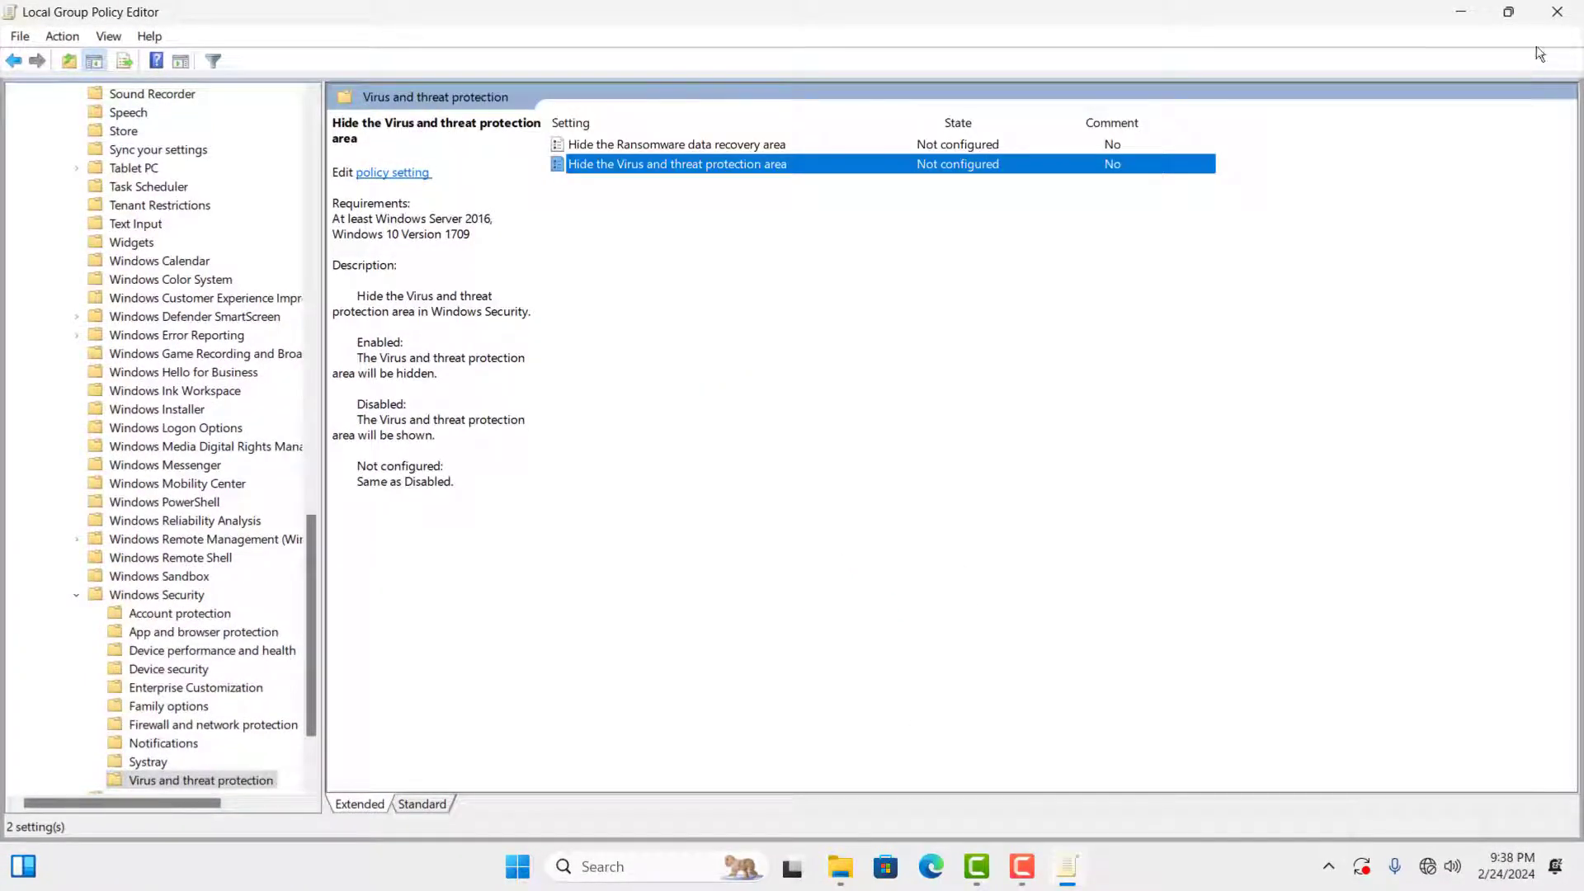
{"action": "left_click", "coordinate": [1556, 10]}
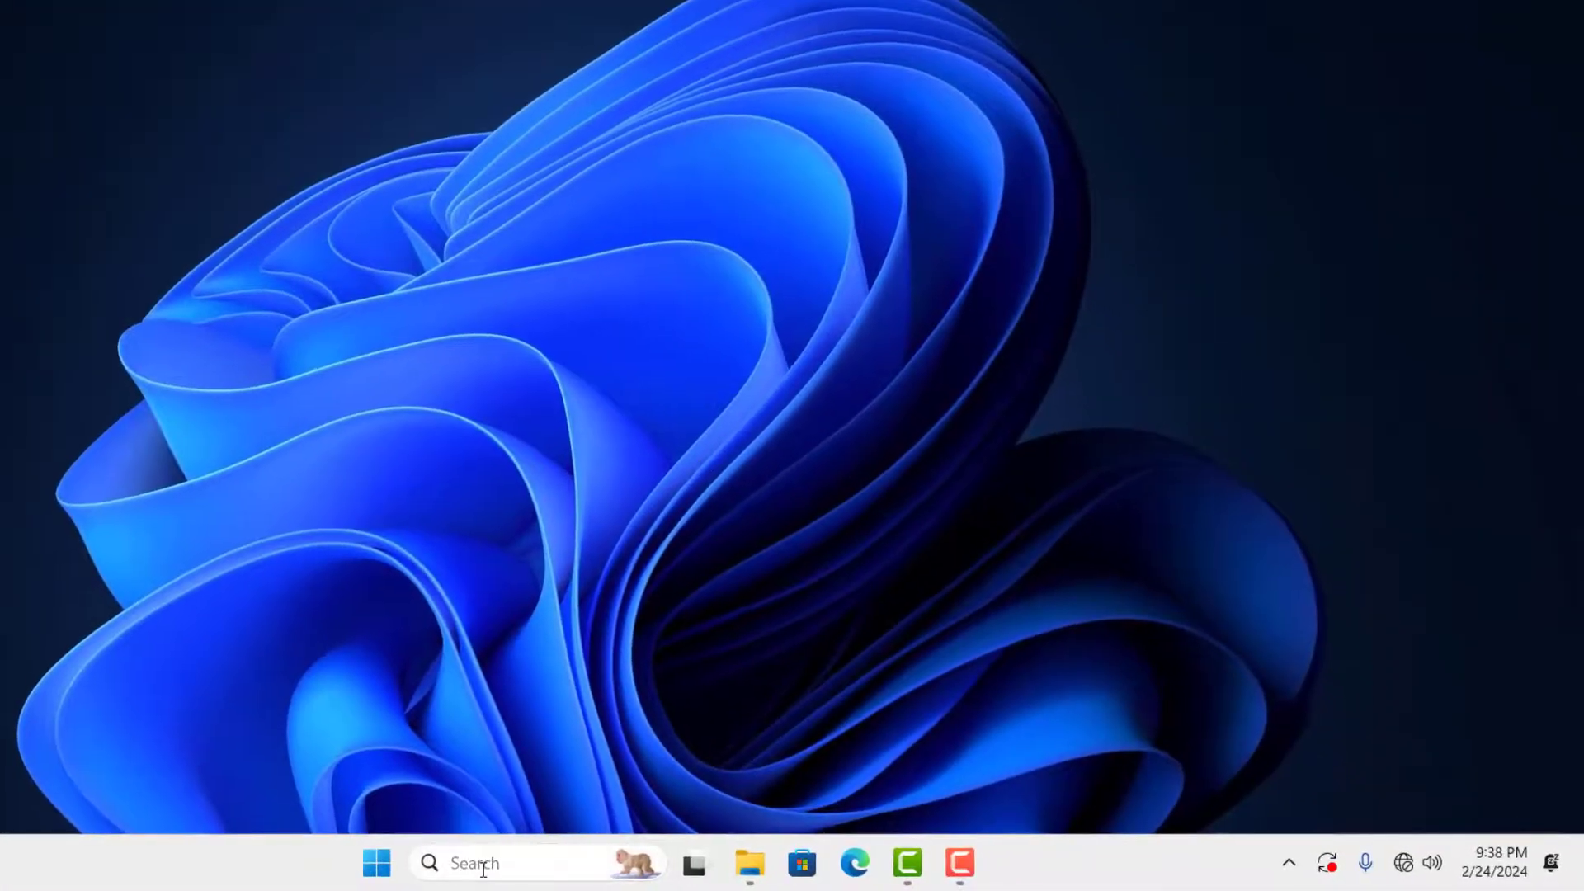
Step: Search for cmd and launch Command Prompt with administrator rights
{"action": "left_click", "coordinate": [475, 863]}
{"action": "type", "text": "c"}
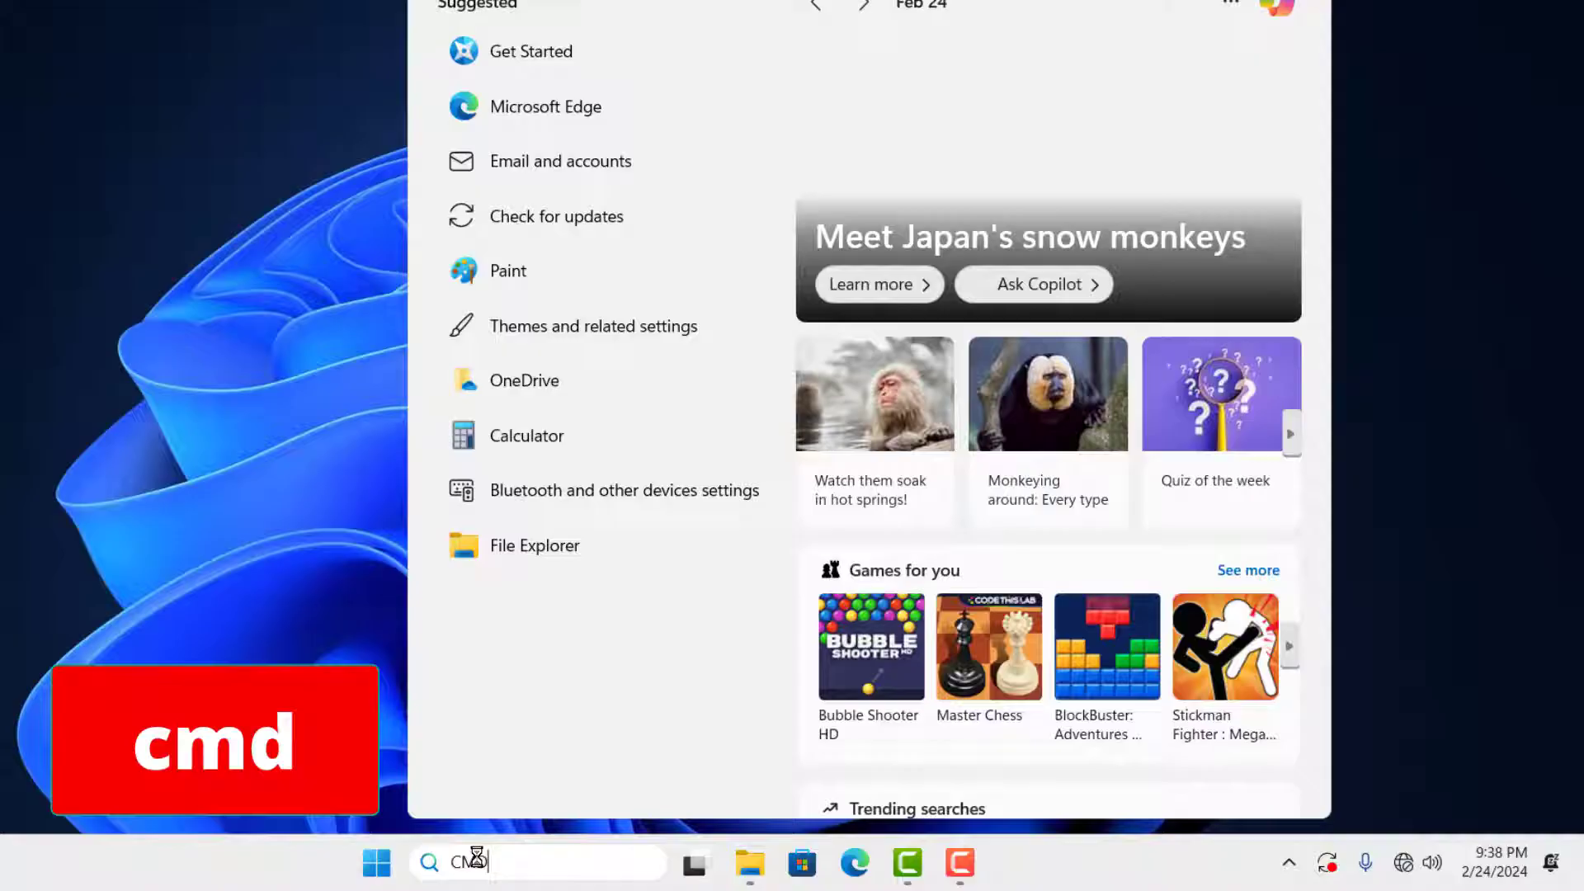
{"action": "type", "text": "md"}
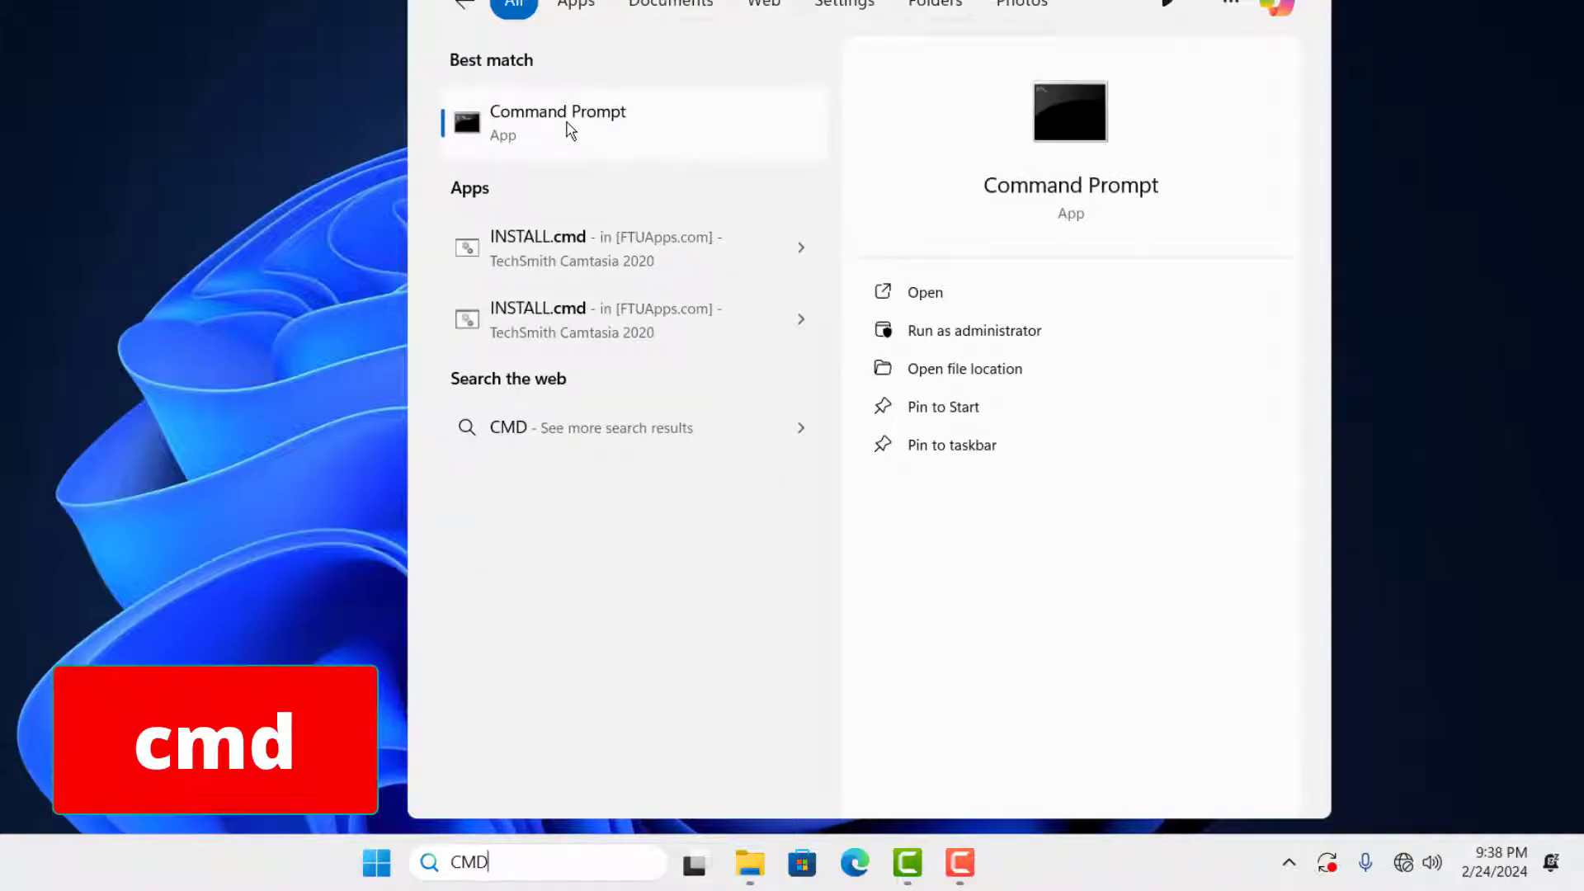
{"action": "right_click", "coordinate": [569, 129]}
{"action": "left_click", "coordinate": [639, 151]}
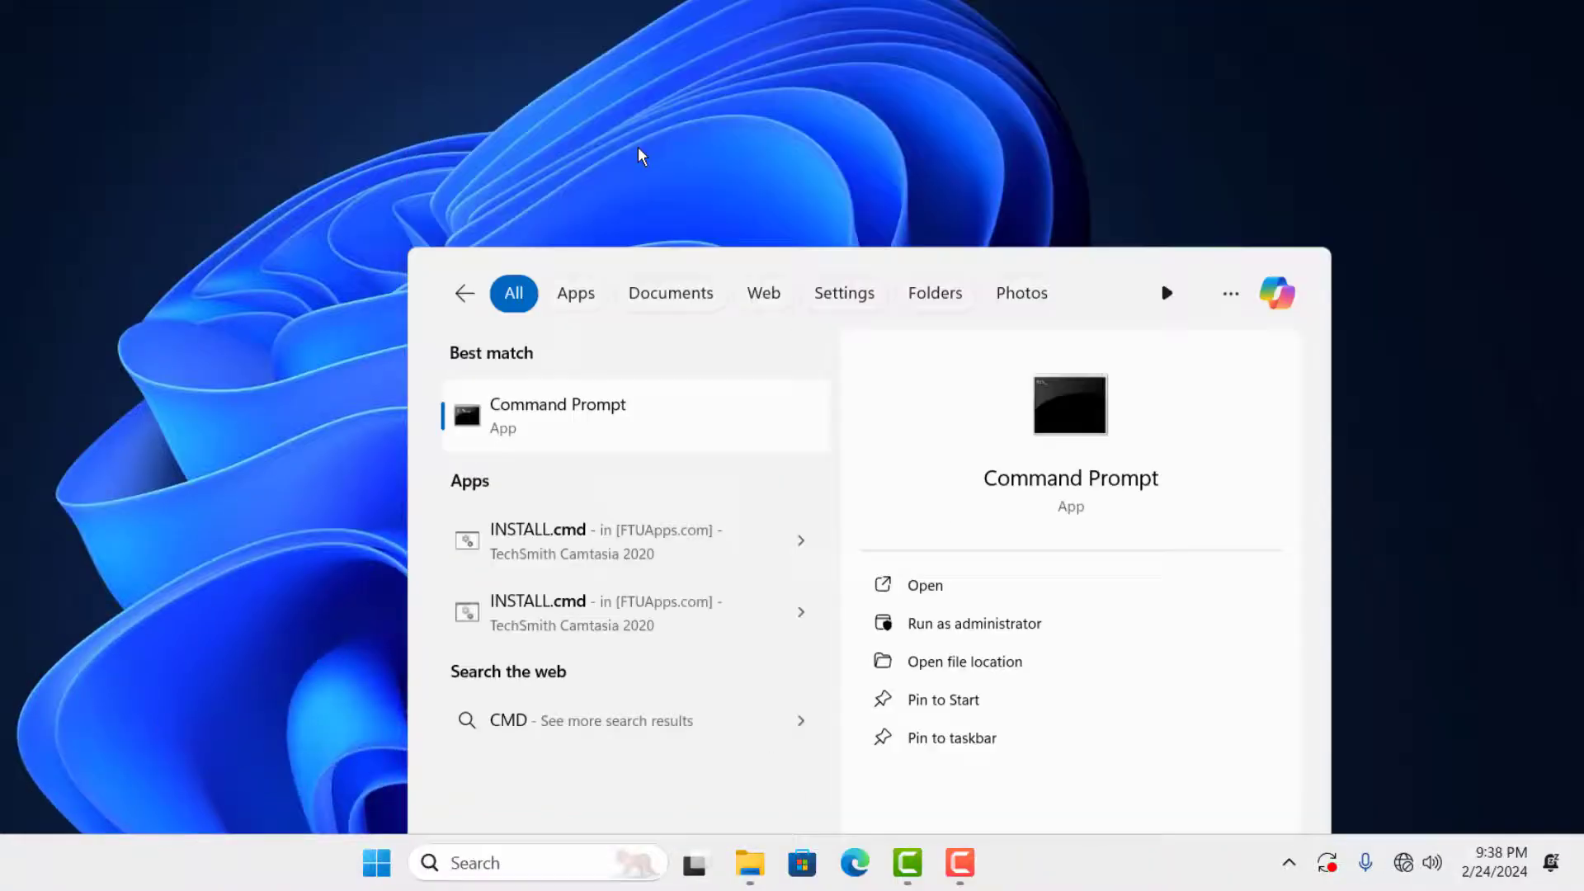
Step: Accept the UAC prompt, run GPUPDATE /FORCE to completion, and close Command Prompt
{"action": "left_click", "coordinate": [551, 553]}
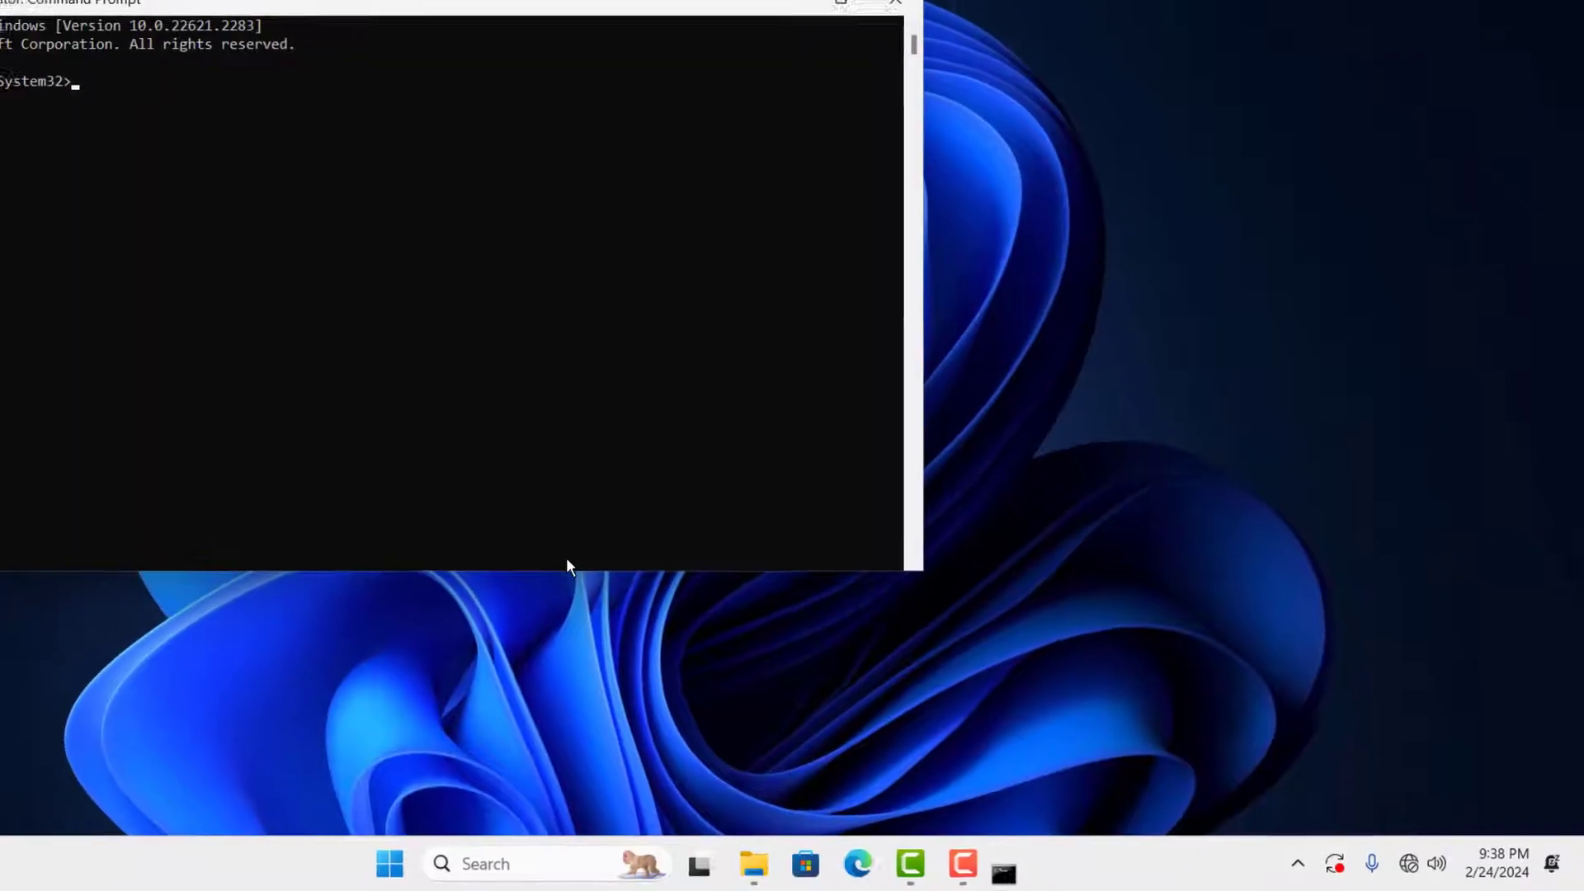
{"action": "mouse_move", "coordinate": [483, 85]}
{"action": "left_mouse_down"}
{"action": "mouse_move", "coordinate": [521, 112]}
{"action": "mouse_move", "coordinate": [723, 142]}
{"action": "left_mouse_up"}
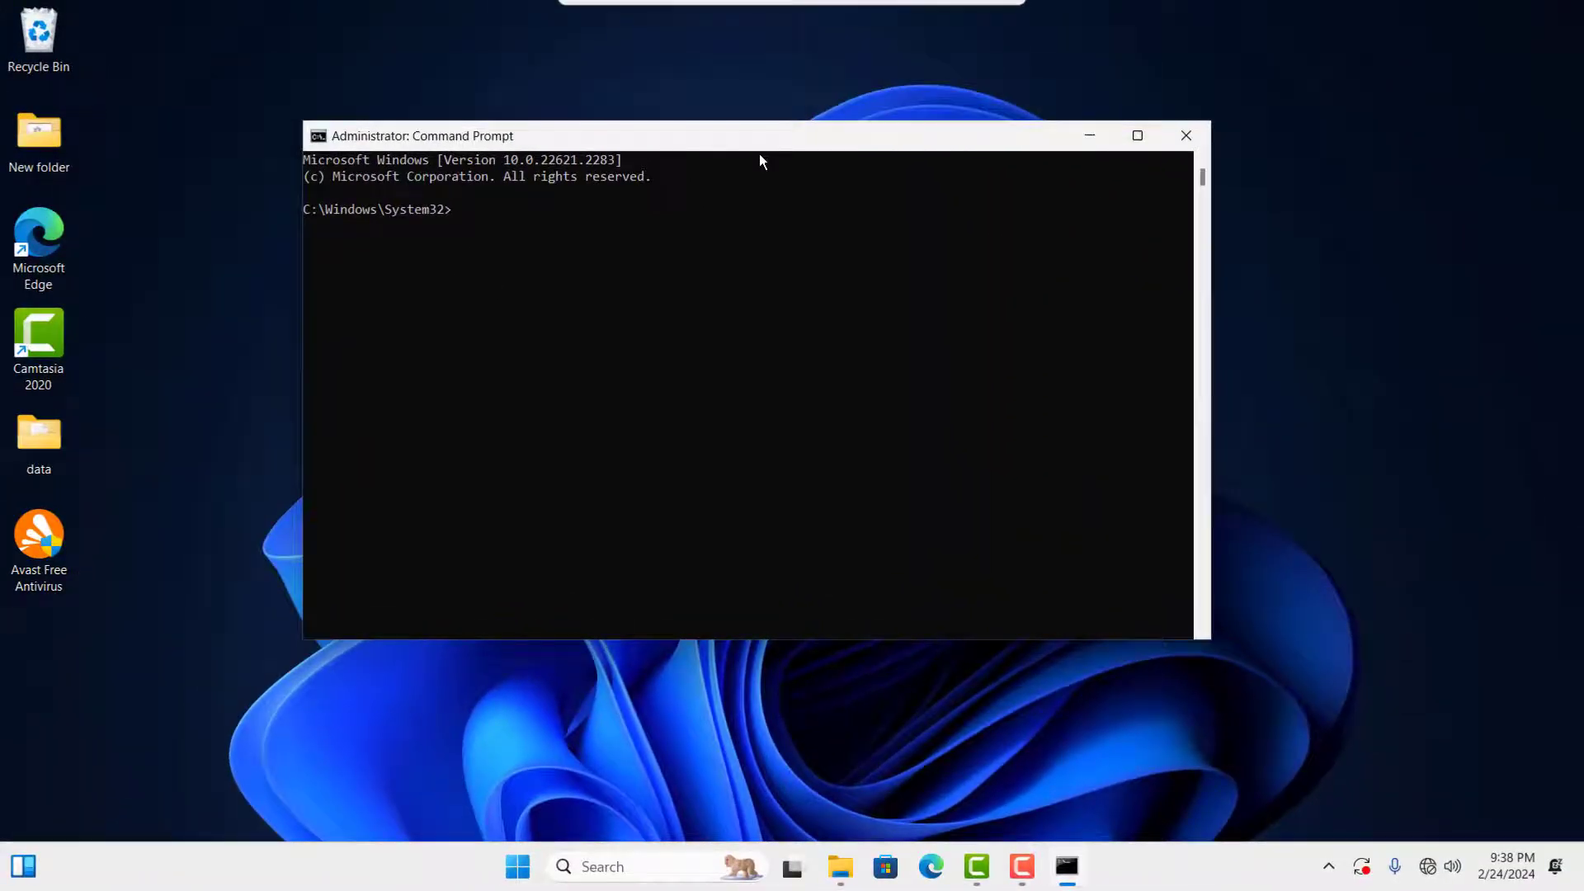
{"action": "left_click", "coordinate": [1137, 146]}
{"action": "left_click", "coordinate": [561, 130]}
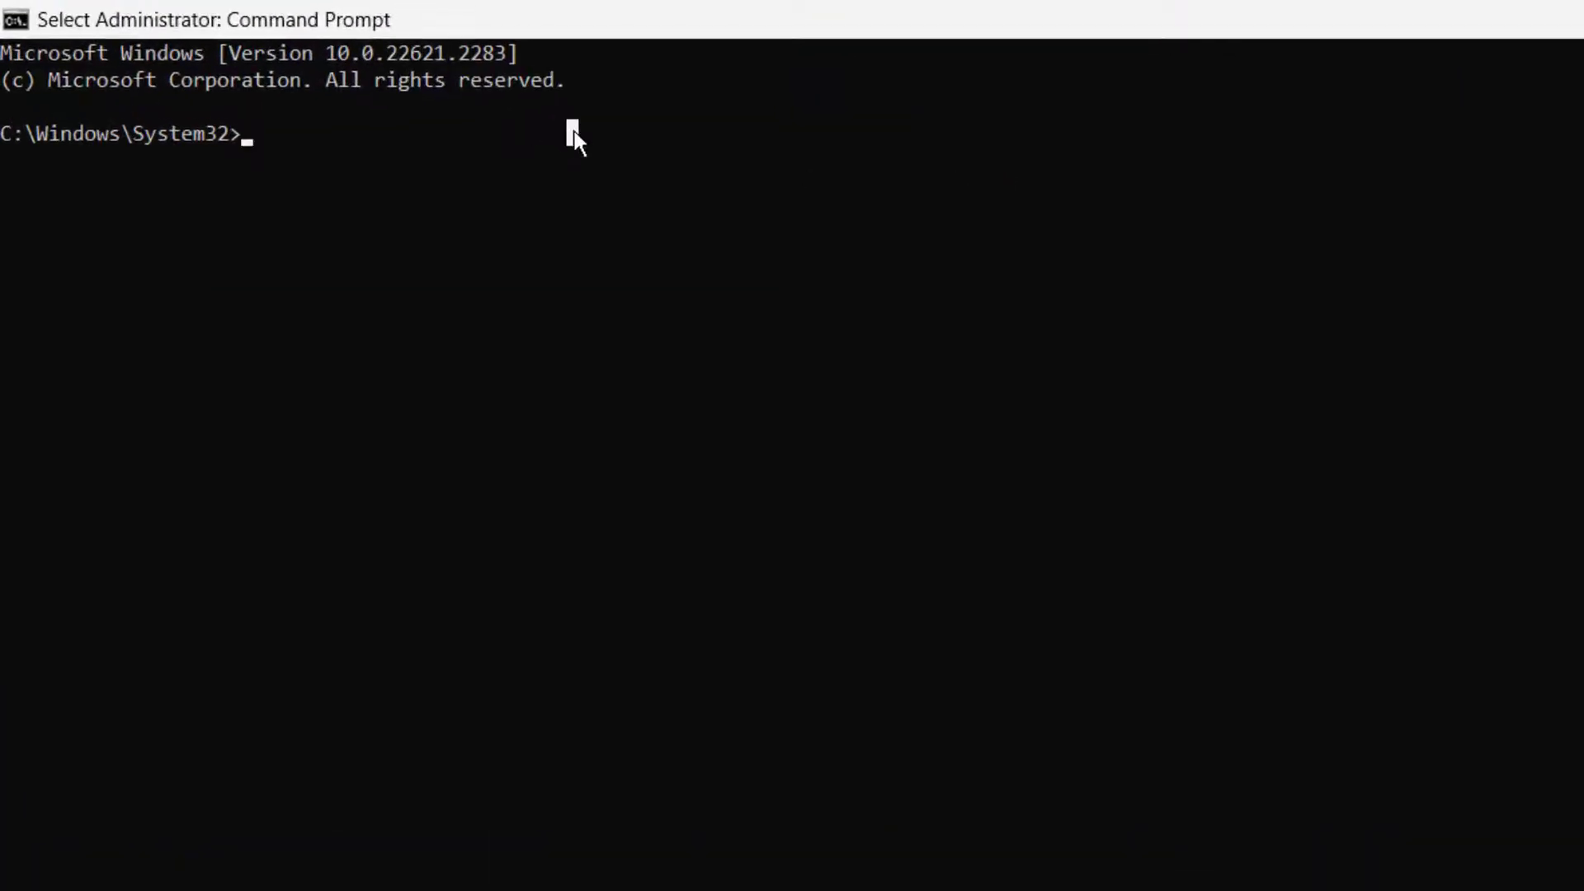
{"action": "type", "text": "GPU"}
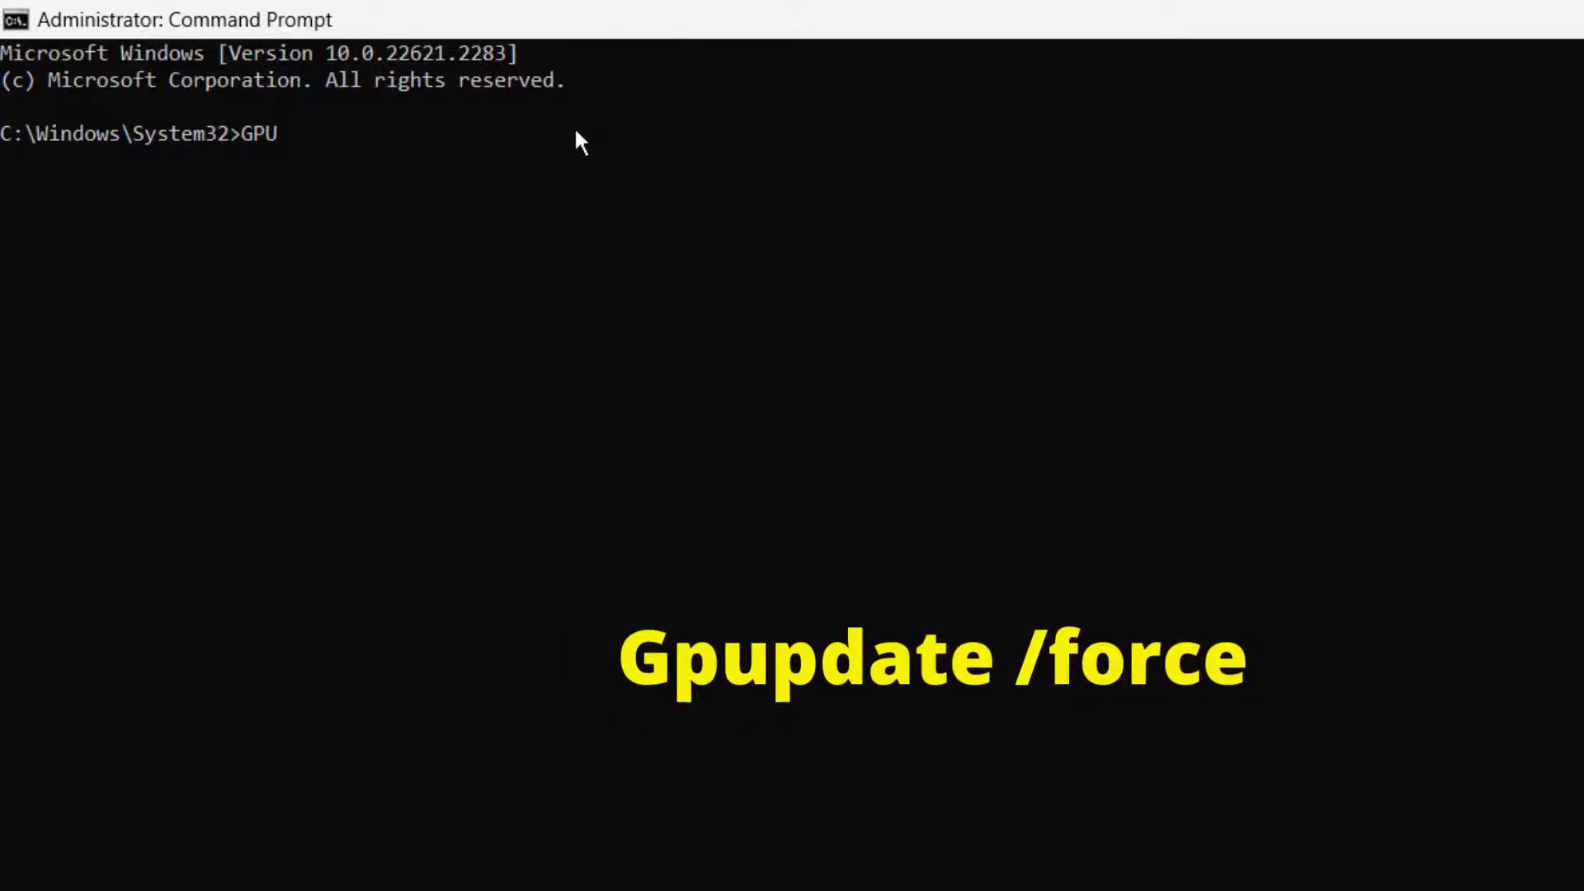
{"action": "type", "text": "PDATE"}
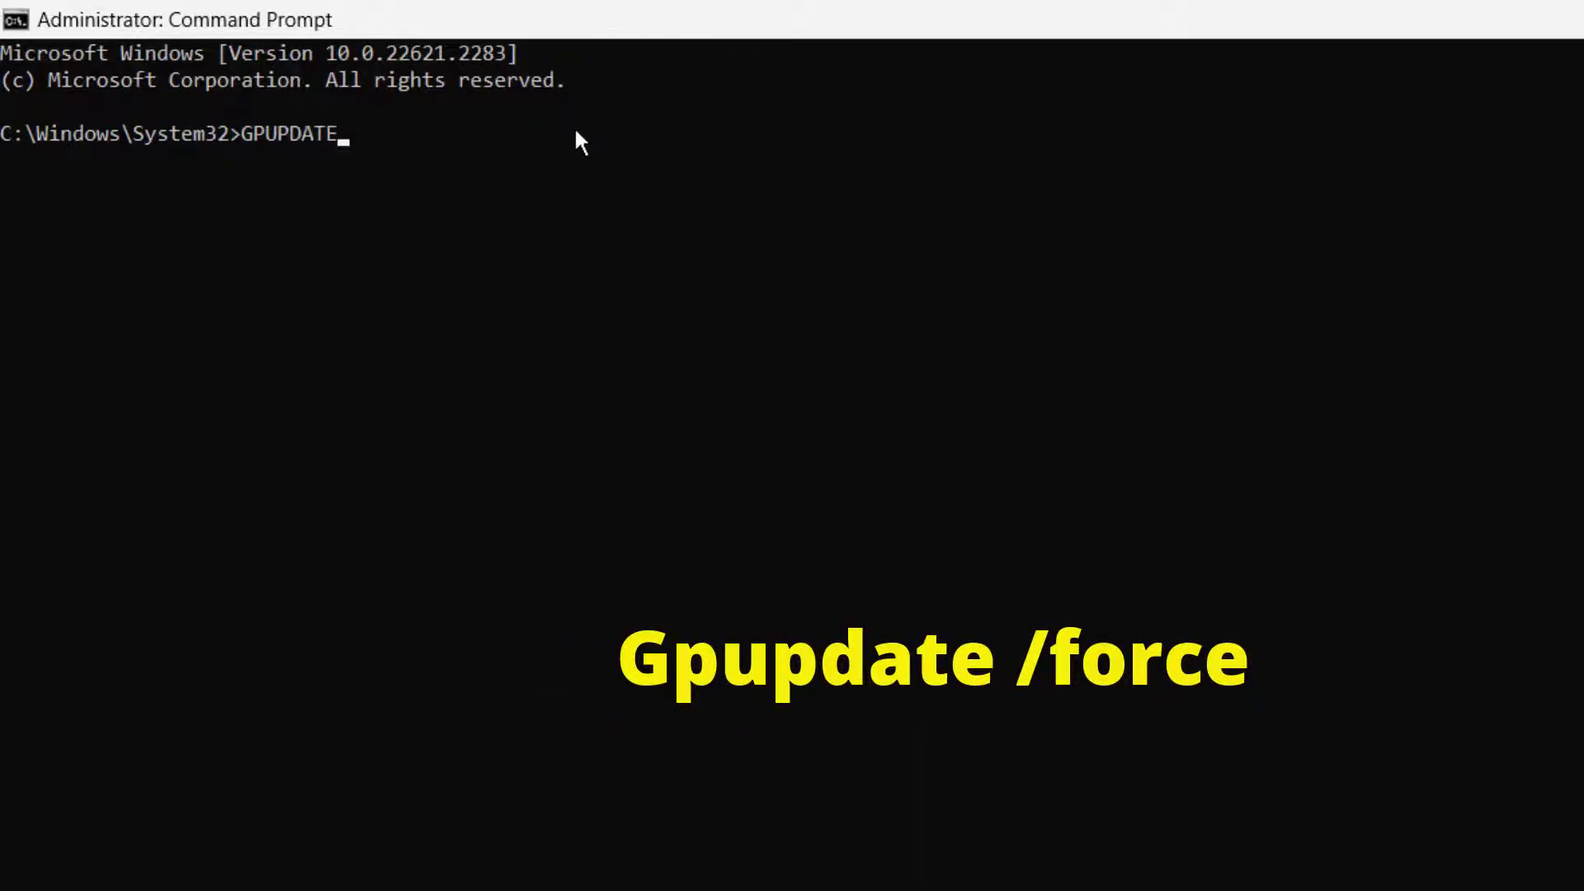
{"action": "type", "text": " /"}
{"action": "type", "text": "FORCE"}
{"action": "key", "text": "Return"}
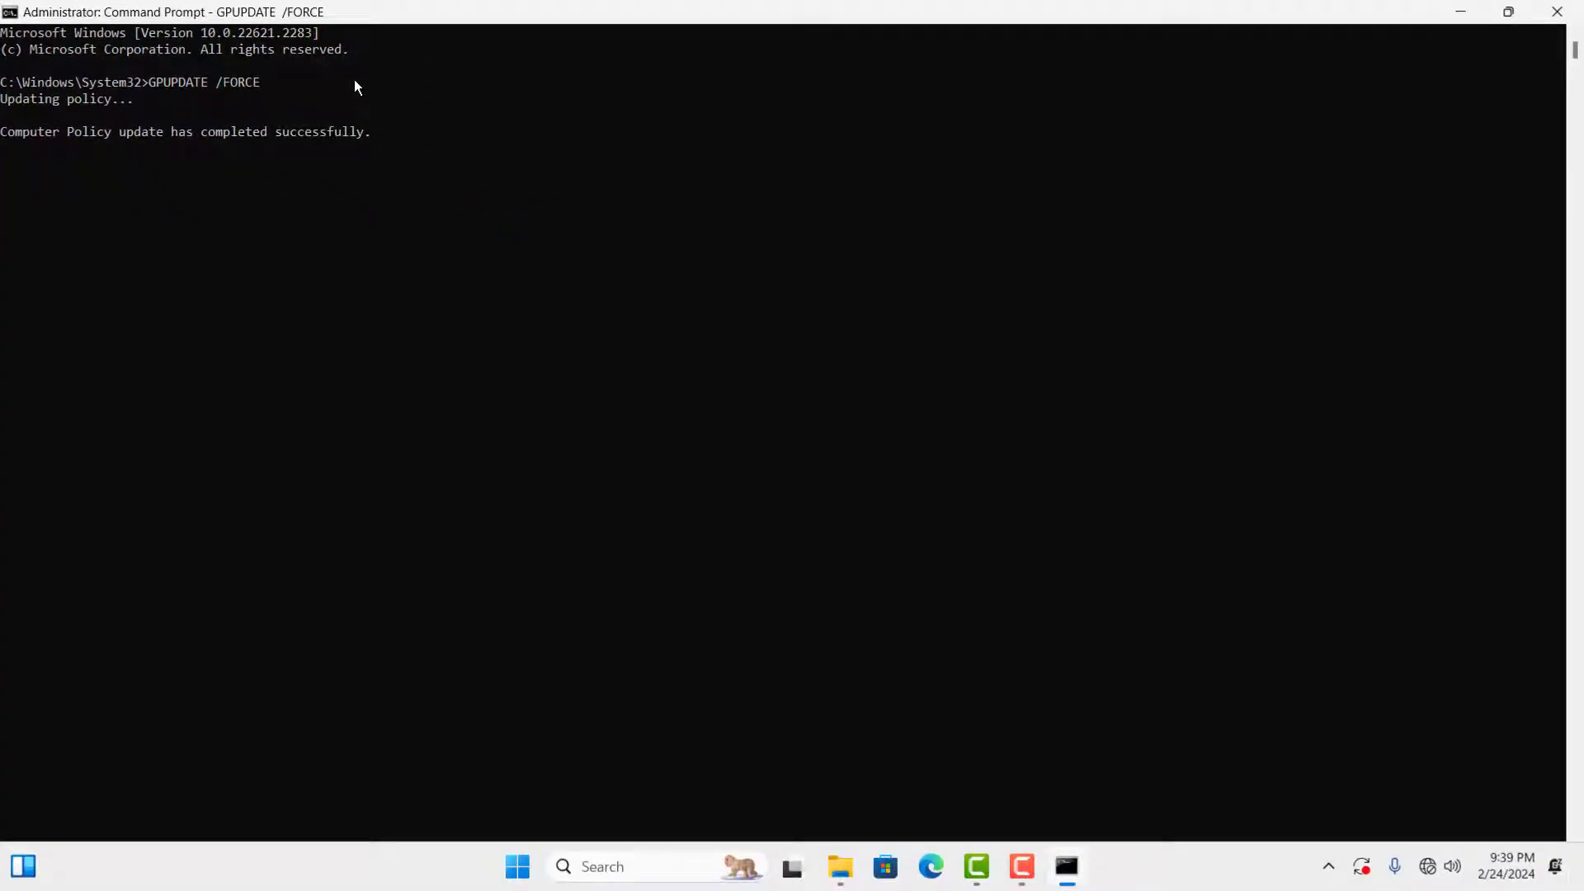
{"action": "left_click", "coordinate": [1557, 12]}
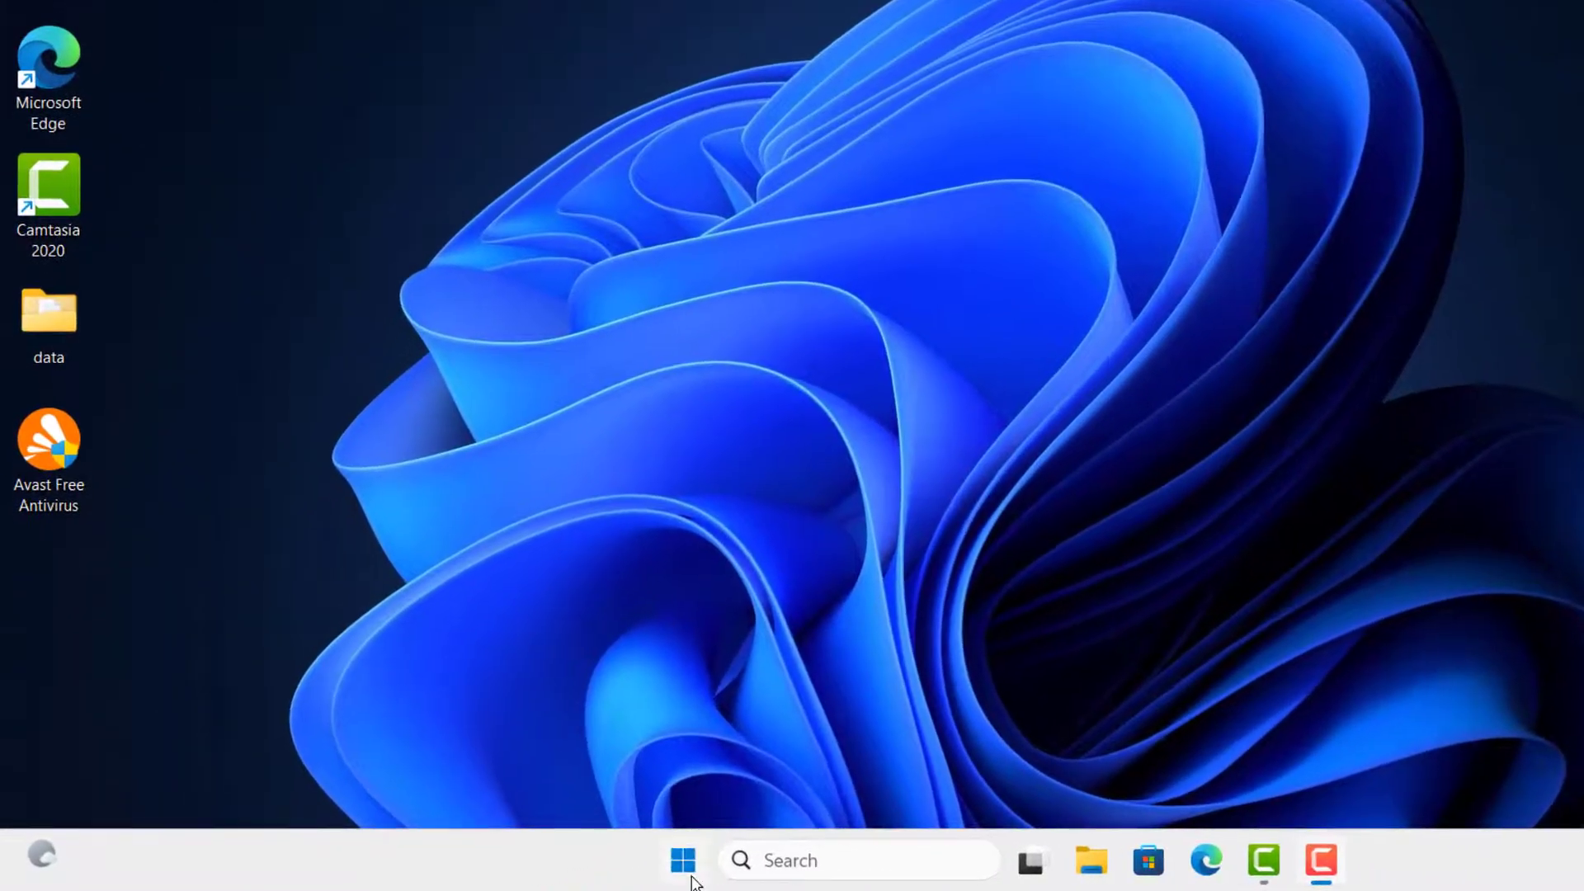
Step: Go to Settings > Windows Update and retry the failed Windows Intelligence Update
{"action": "left_click", "coordinate": [546, 871]}
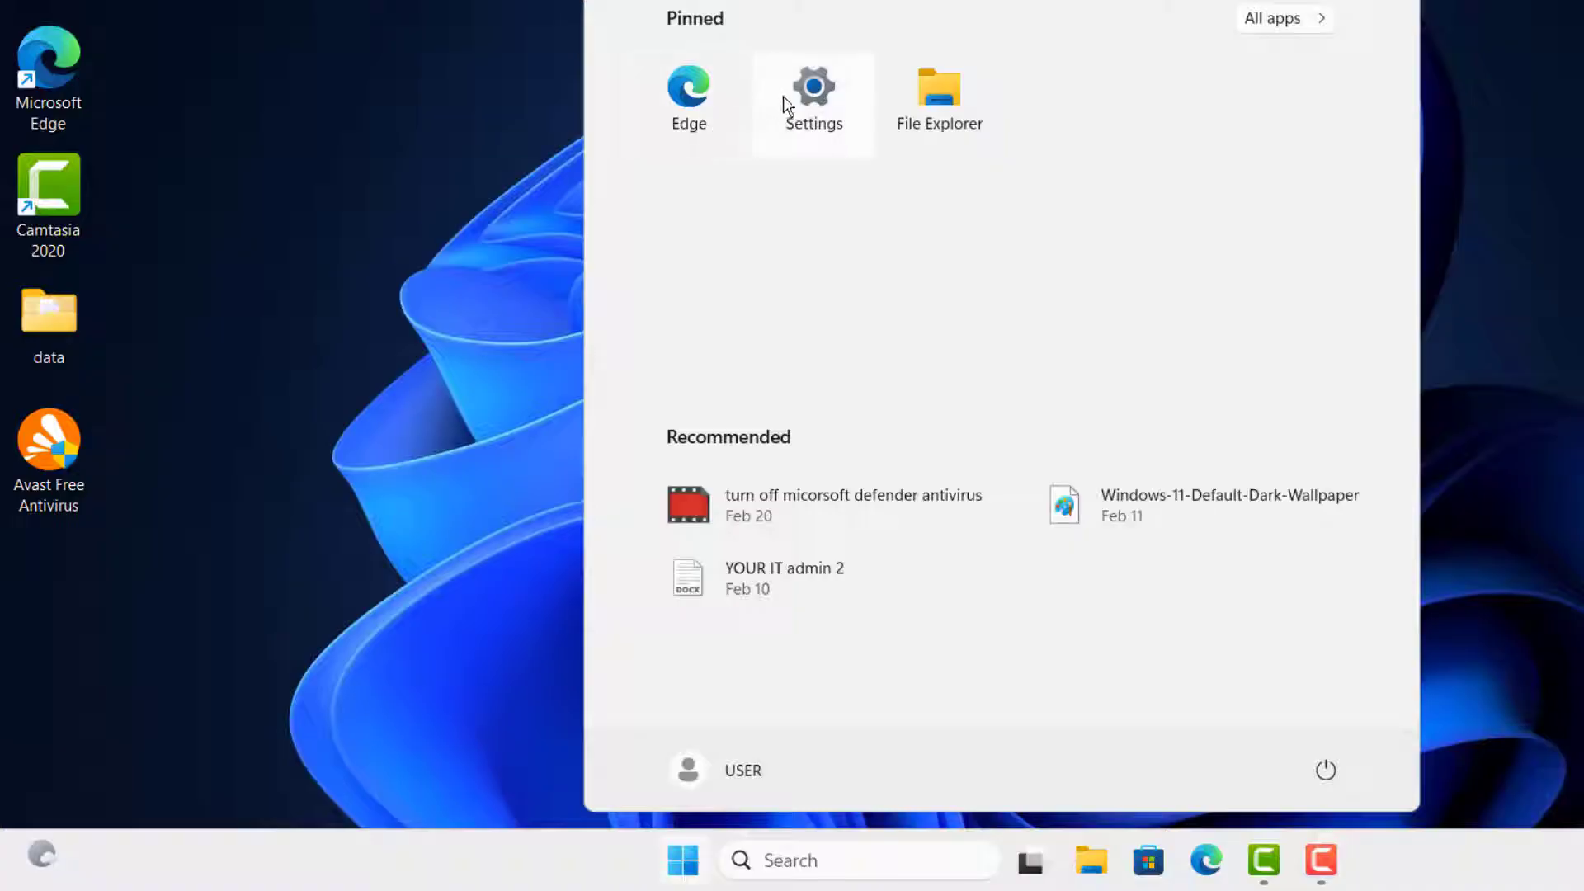
{"action": "left_click", "coordinate": [800, 122]}
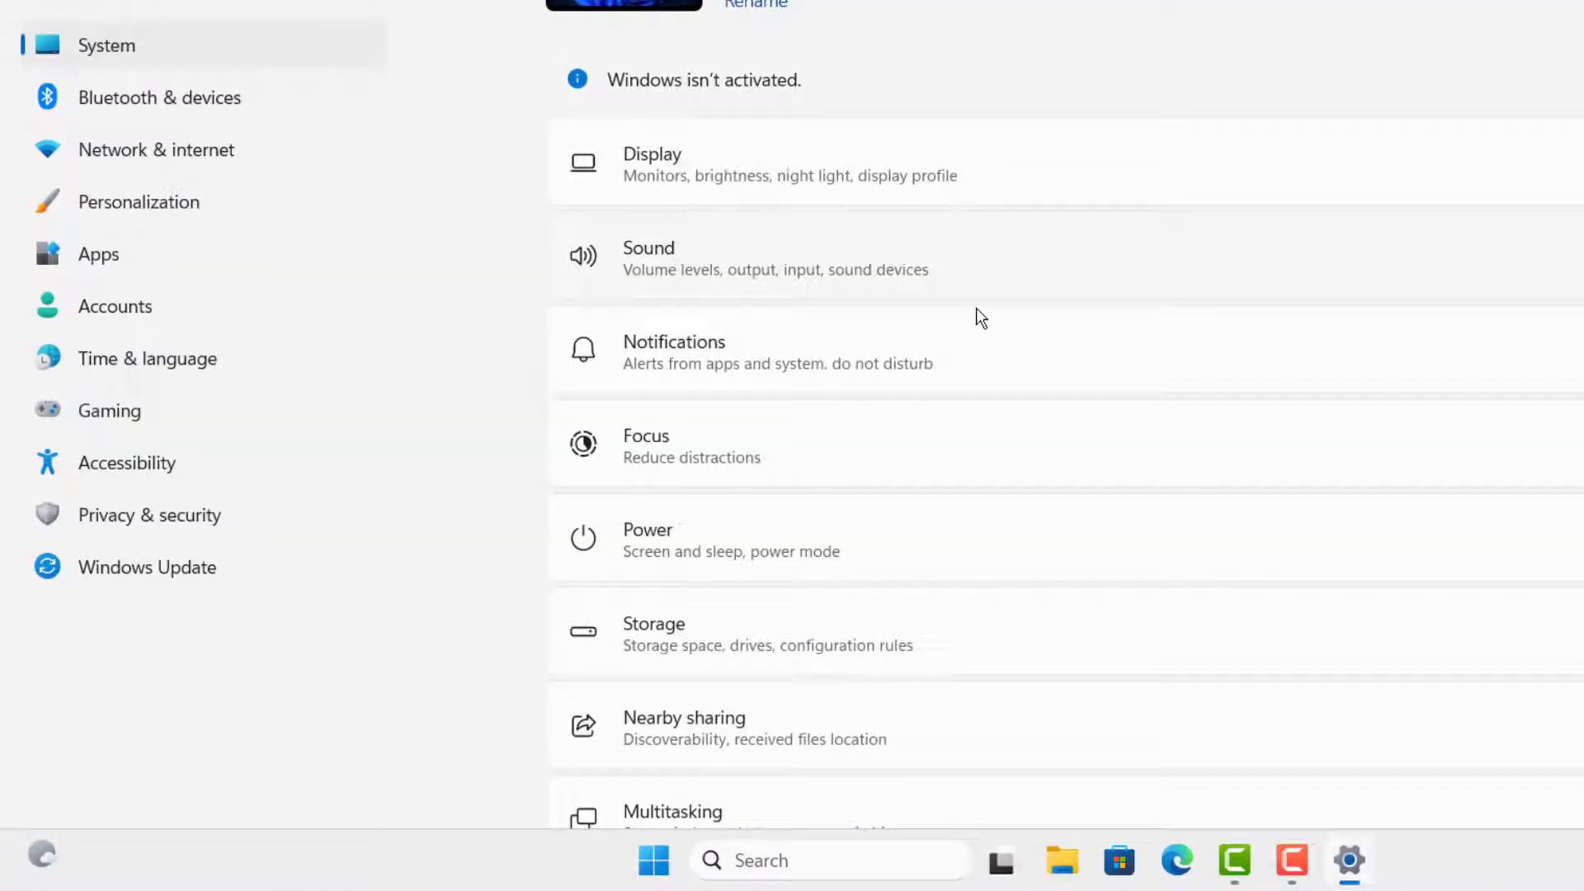
{"action": "left_click", "coordinate": [148, 566]}
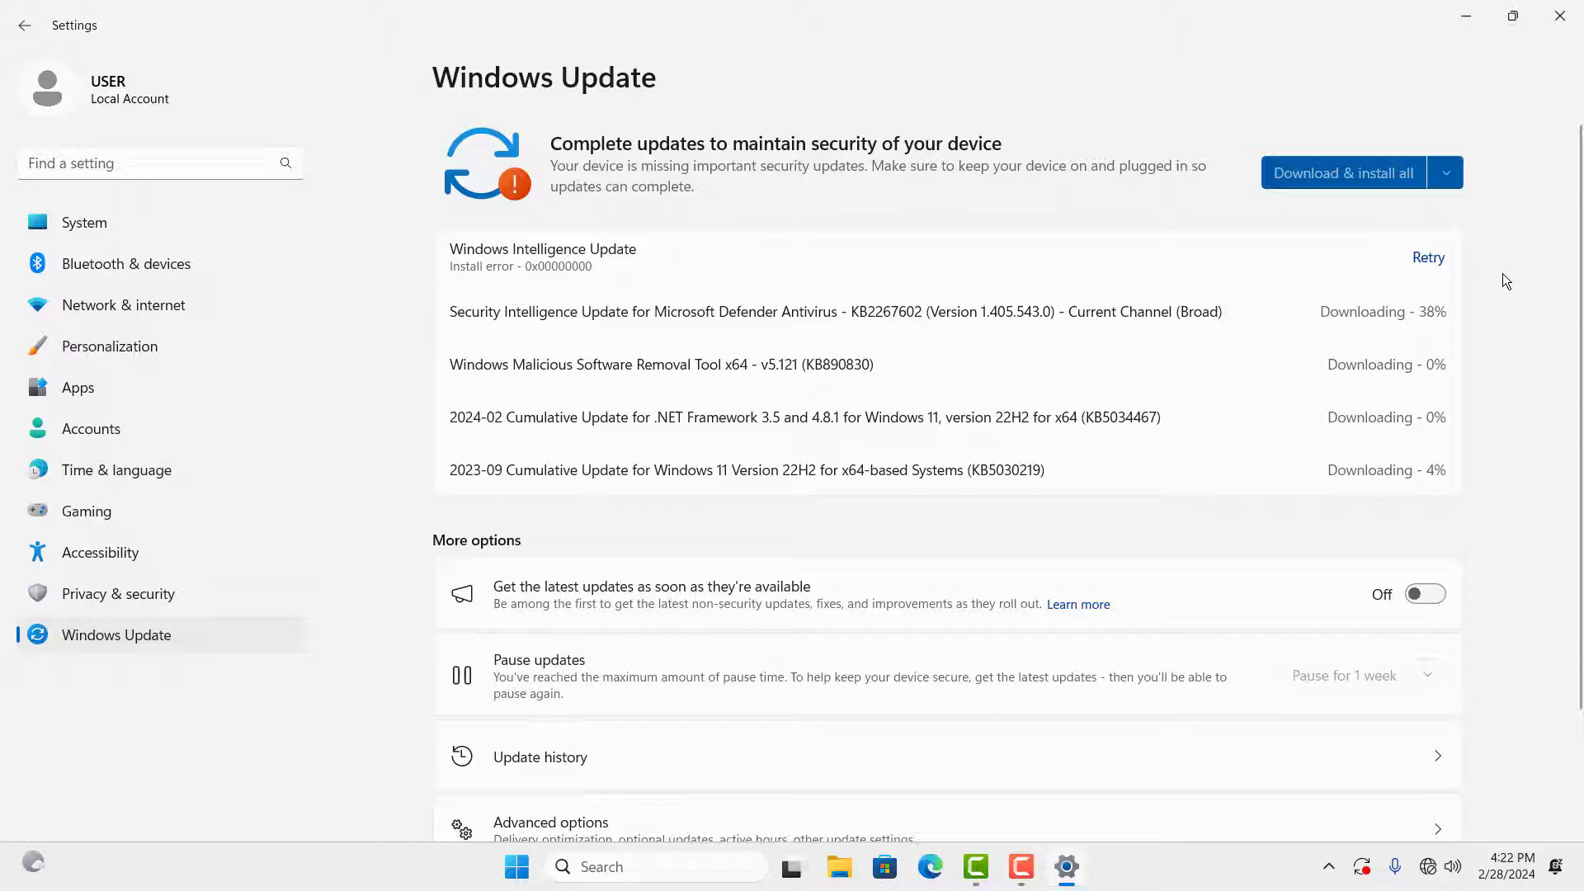
{"action": "left_click", "coordinate": [1430, 258]}
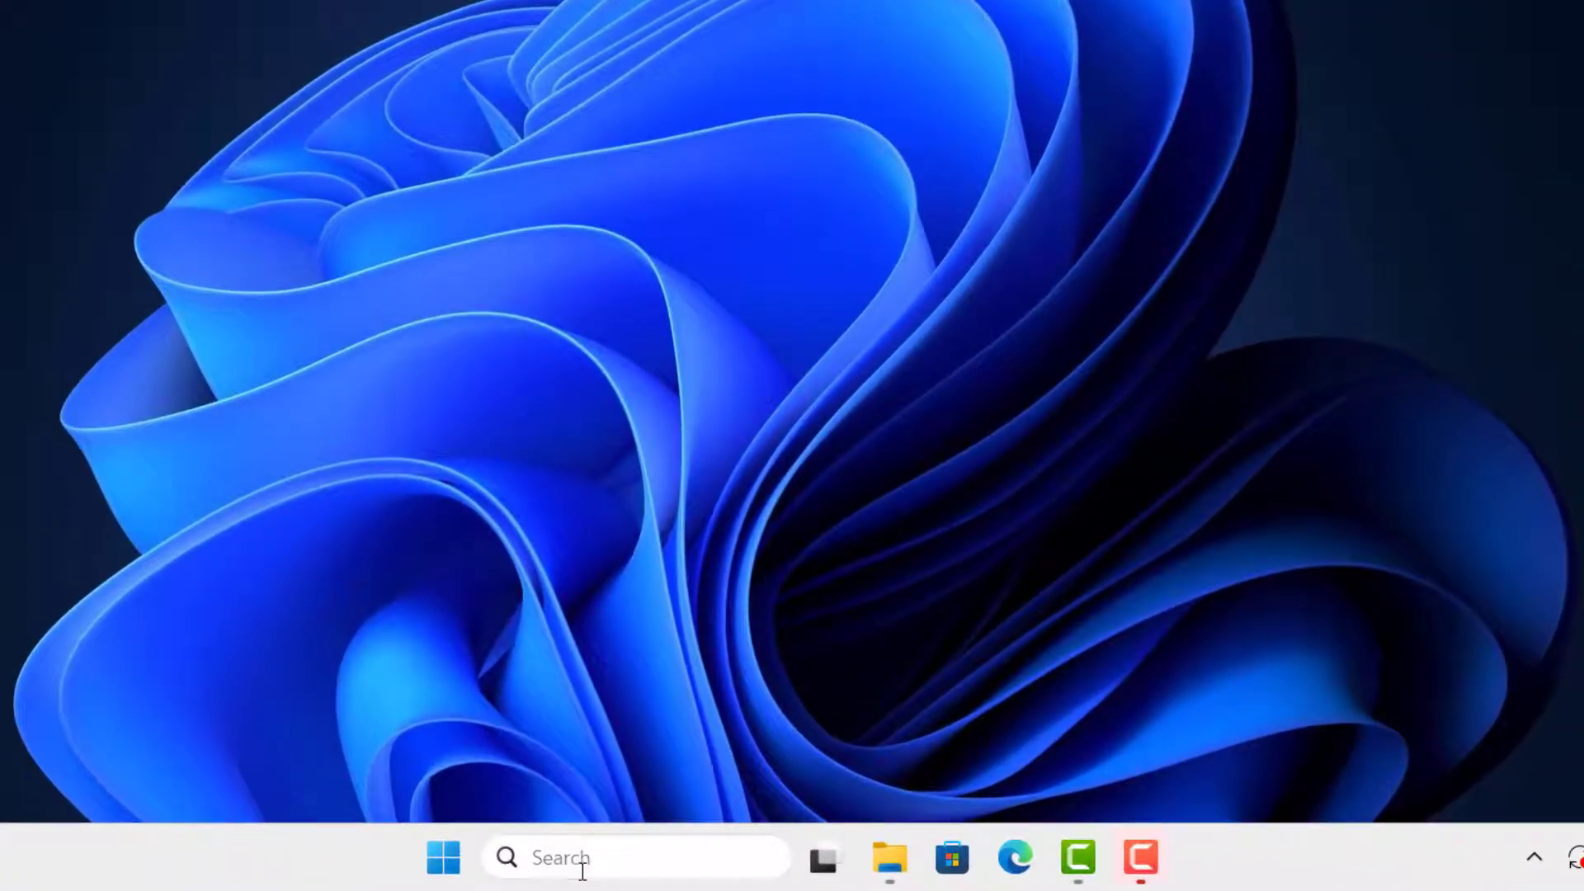
Step: Search Windows Security, go to its App settings page and terminate the app
{"action": "left_click", "coordinate": [583, 868]}
{"action": "type", "text": "w"}
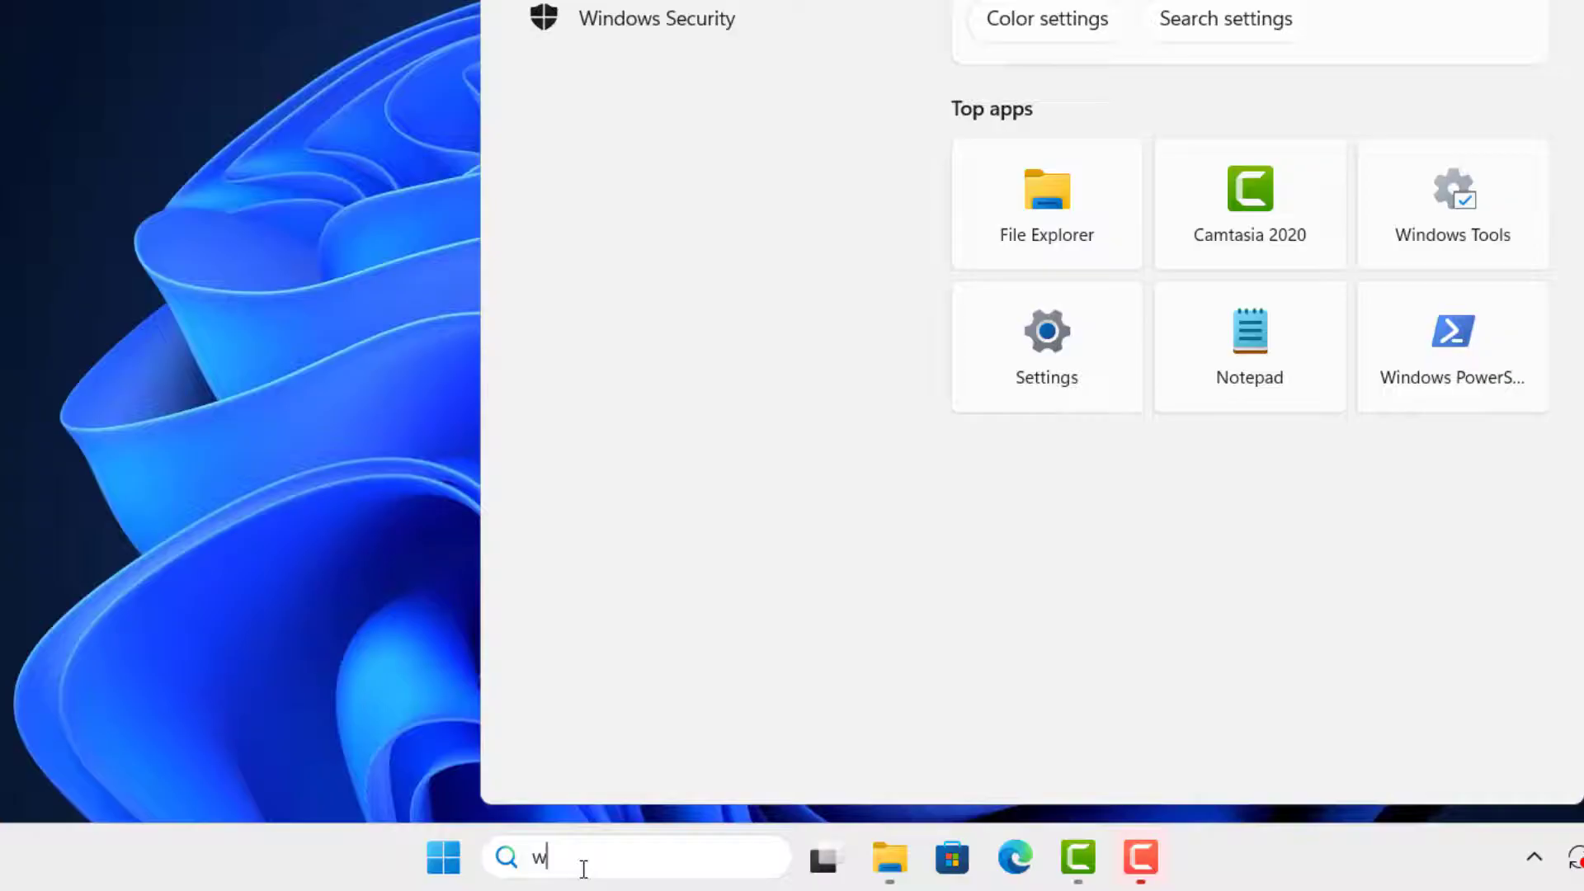
{"action": "type", "text": "indows security"}
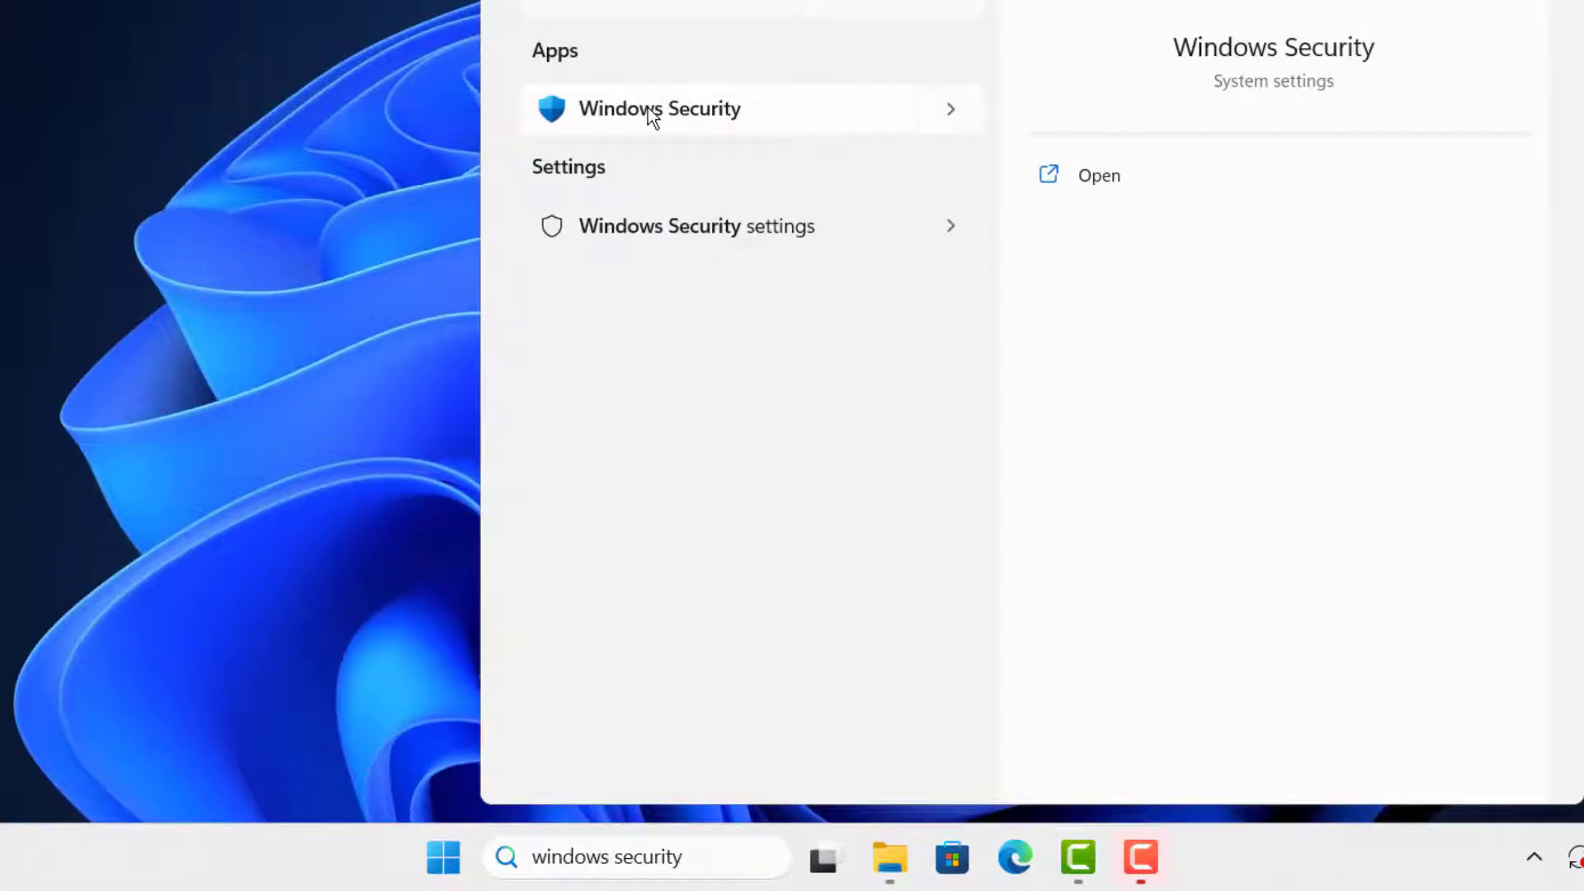
{"action": "right_click", "coordinate": [647, 108]}
{"action": "left_click", "coordinate": [758, 253]}
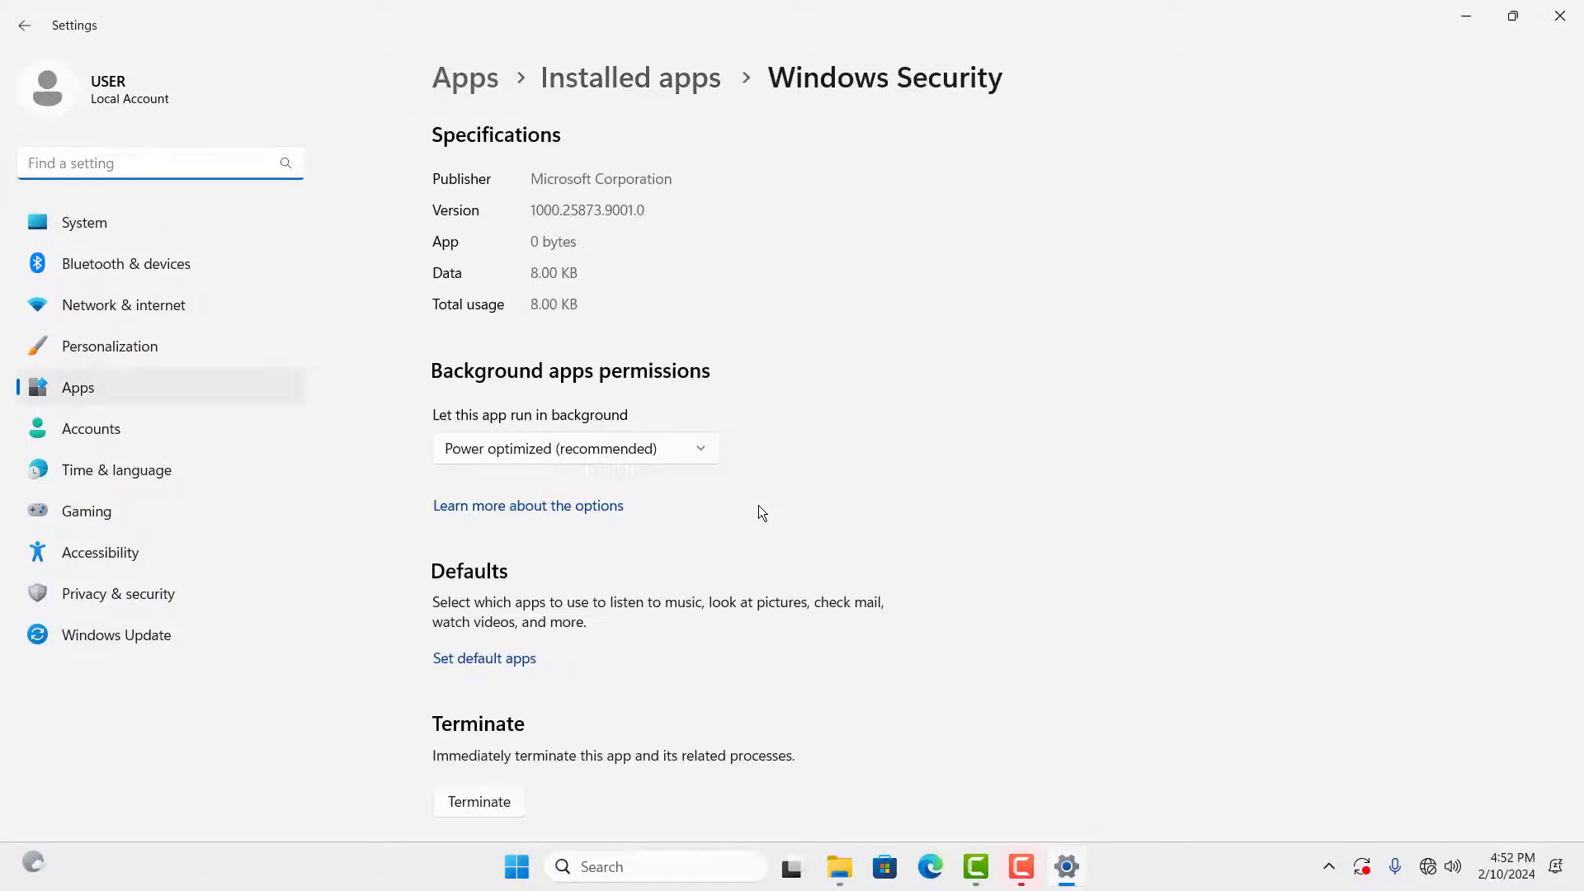
{"action": "scroll", "coordinate": [758, 513], "scroll_direction": "down", "scroll_amount": 5}
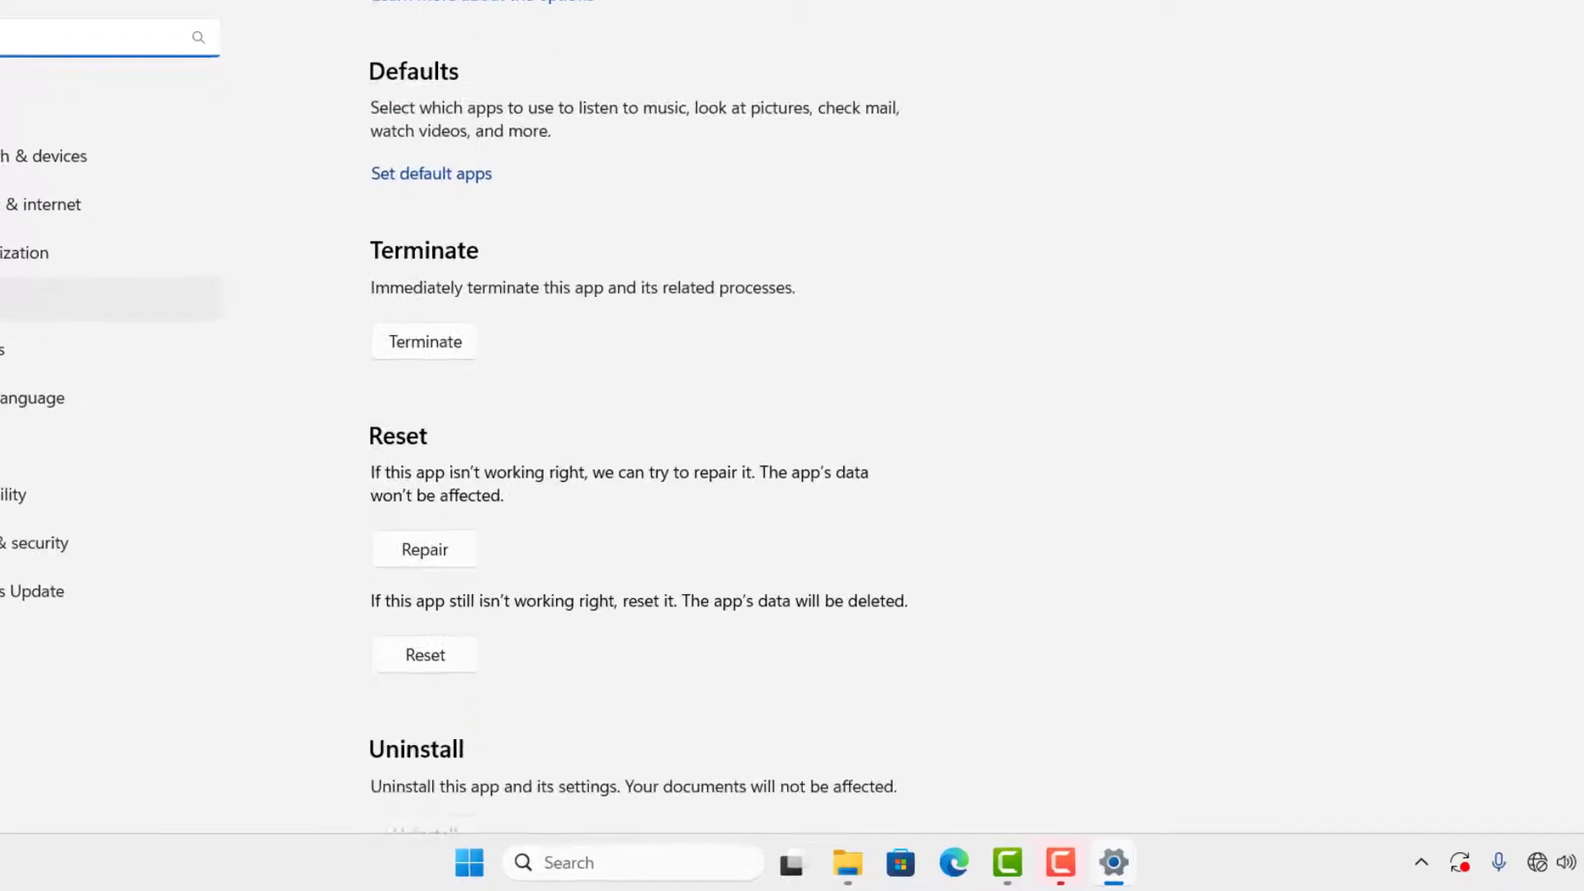
{"action": "left_click", "coordinate": [428, 285]}
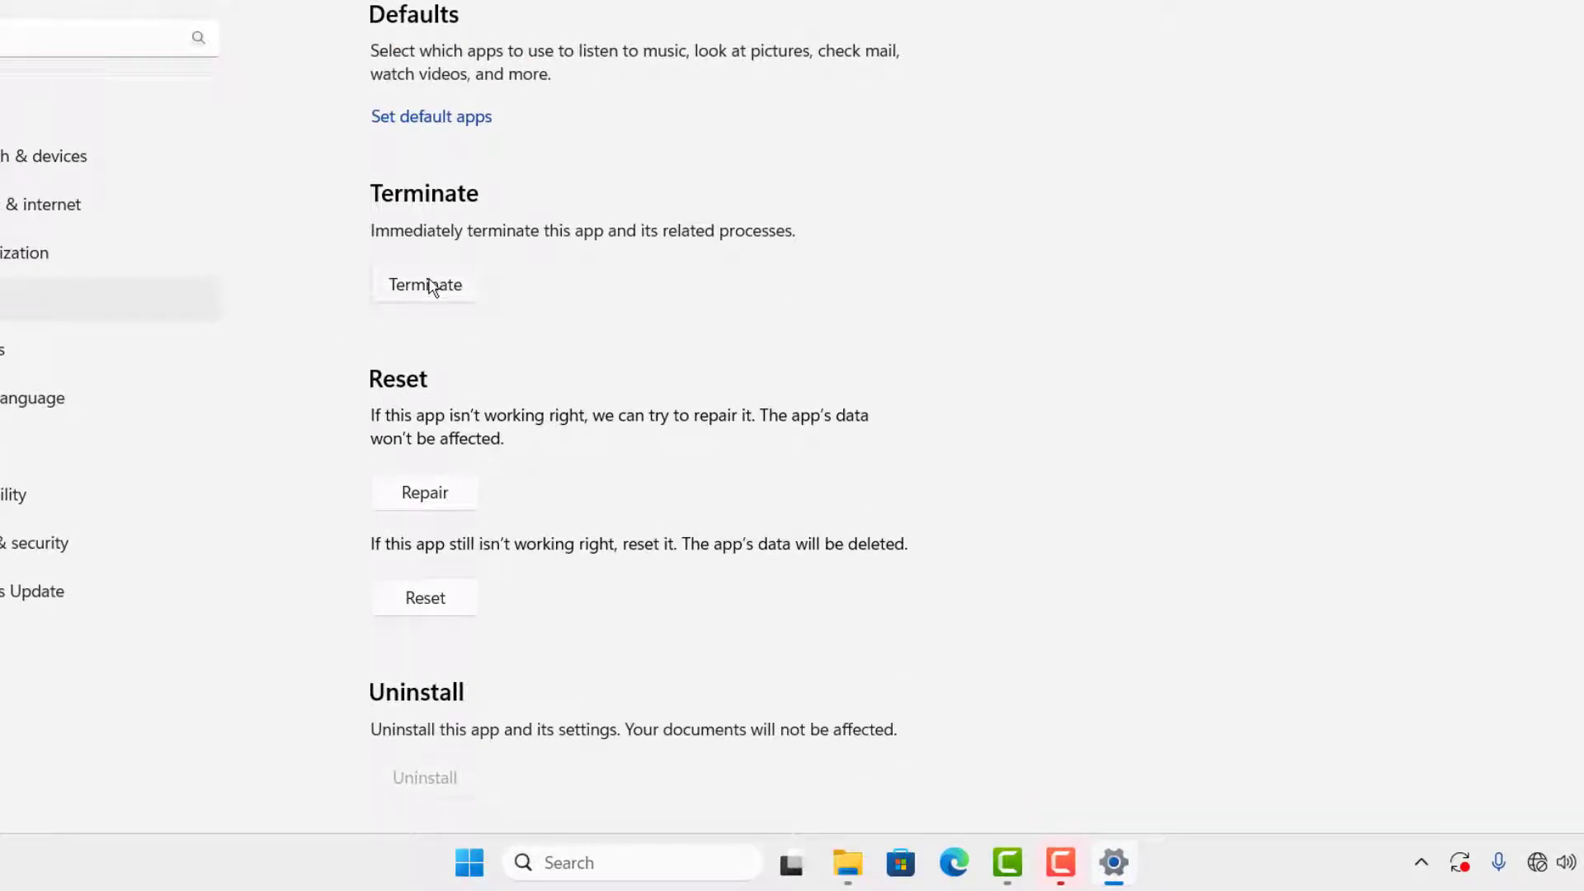
Step: Repair Windows Security, then reset it with confirmation, and close Settings
{"action": "left_click", "coordinate": [426, 495]}
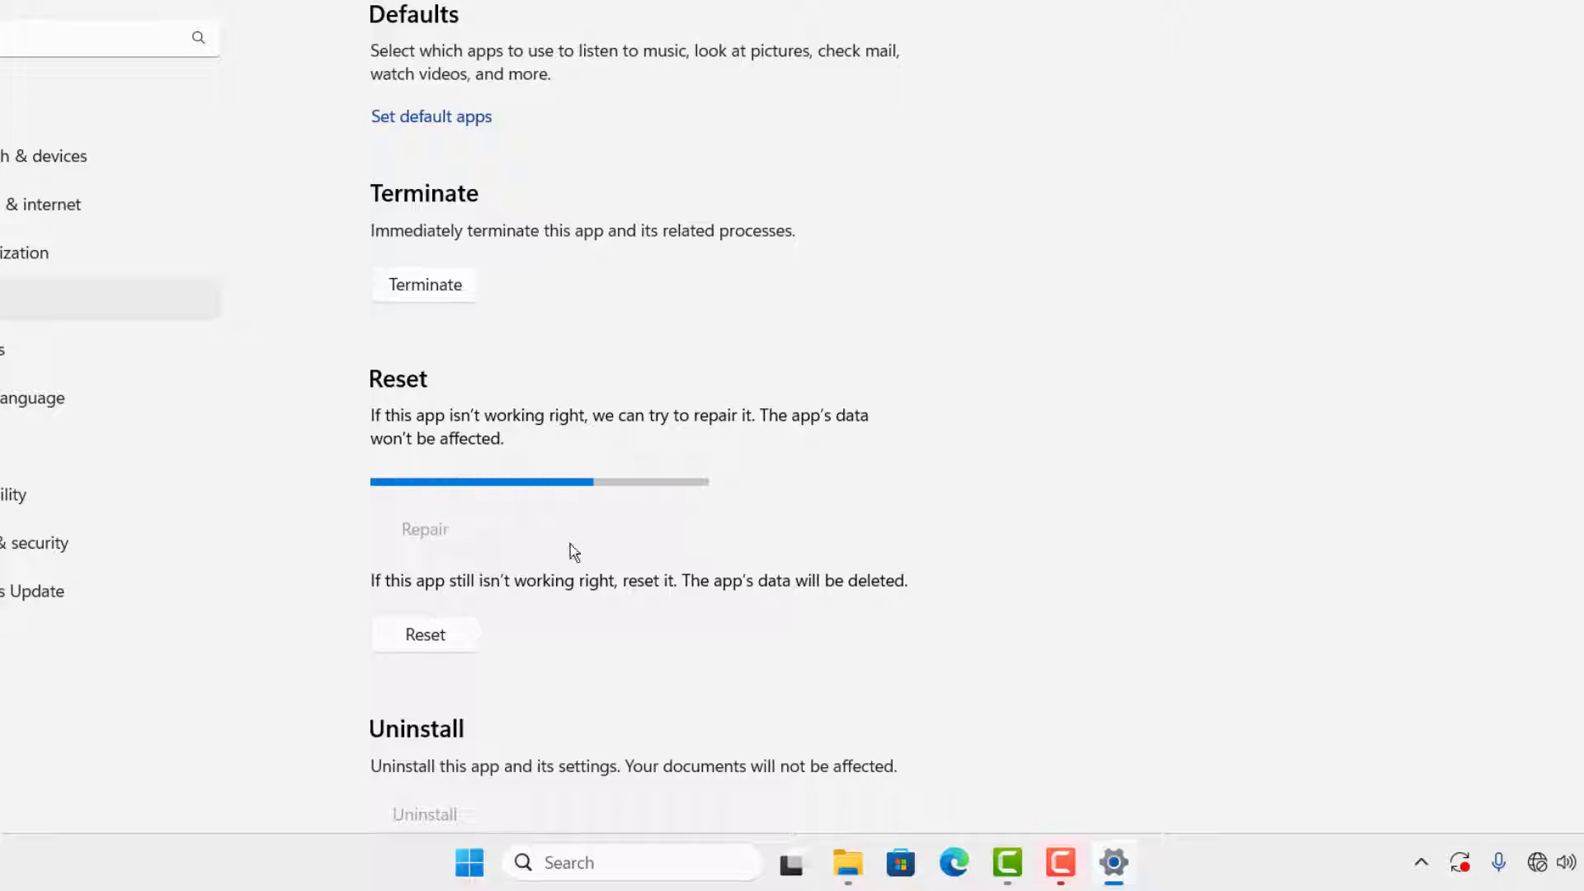
{"action": "left_click", "coordinate": [428, 603]}
{"action": "left_click", "coordinate": [541, 537]}
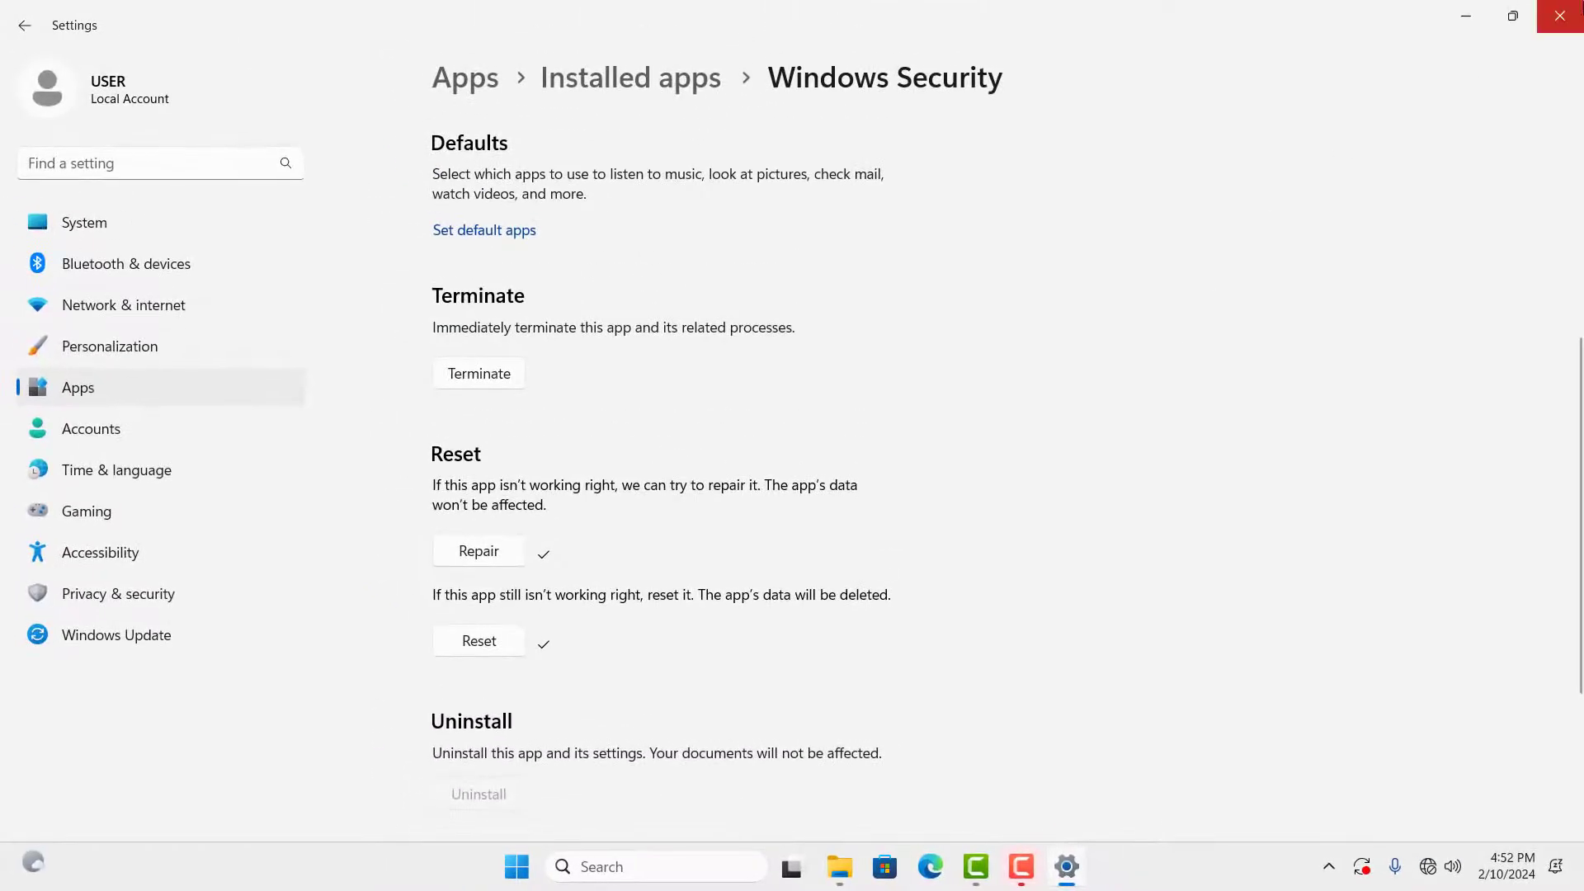
{"action": "left_click", "coordinate": [1558, 17]}
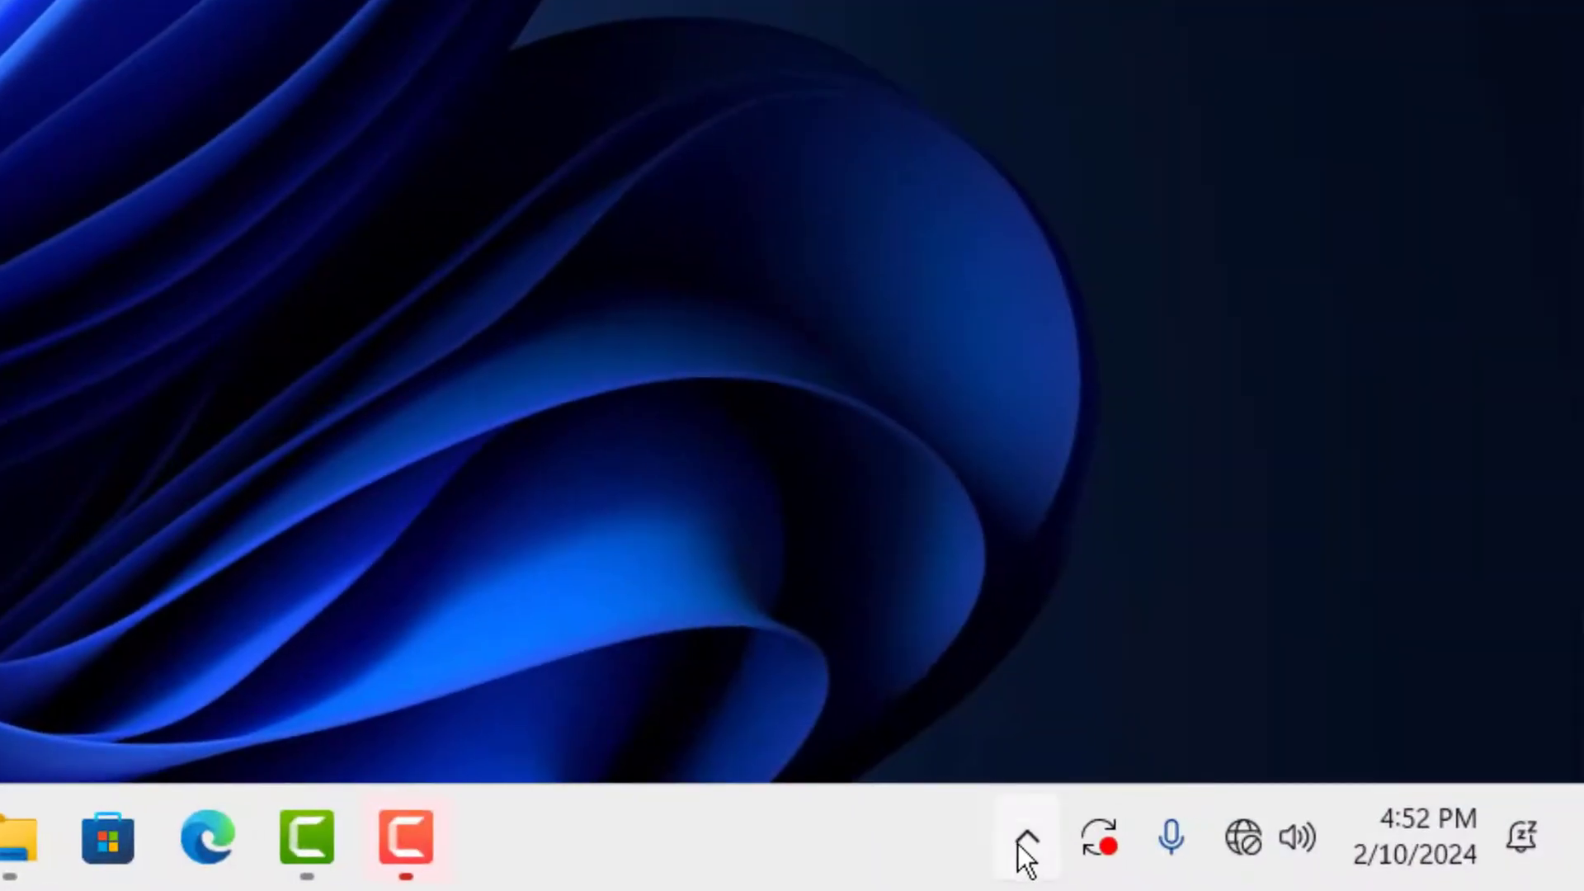
{"action": "left_click", "coordinate": [1017, 842]}
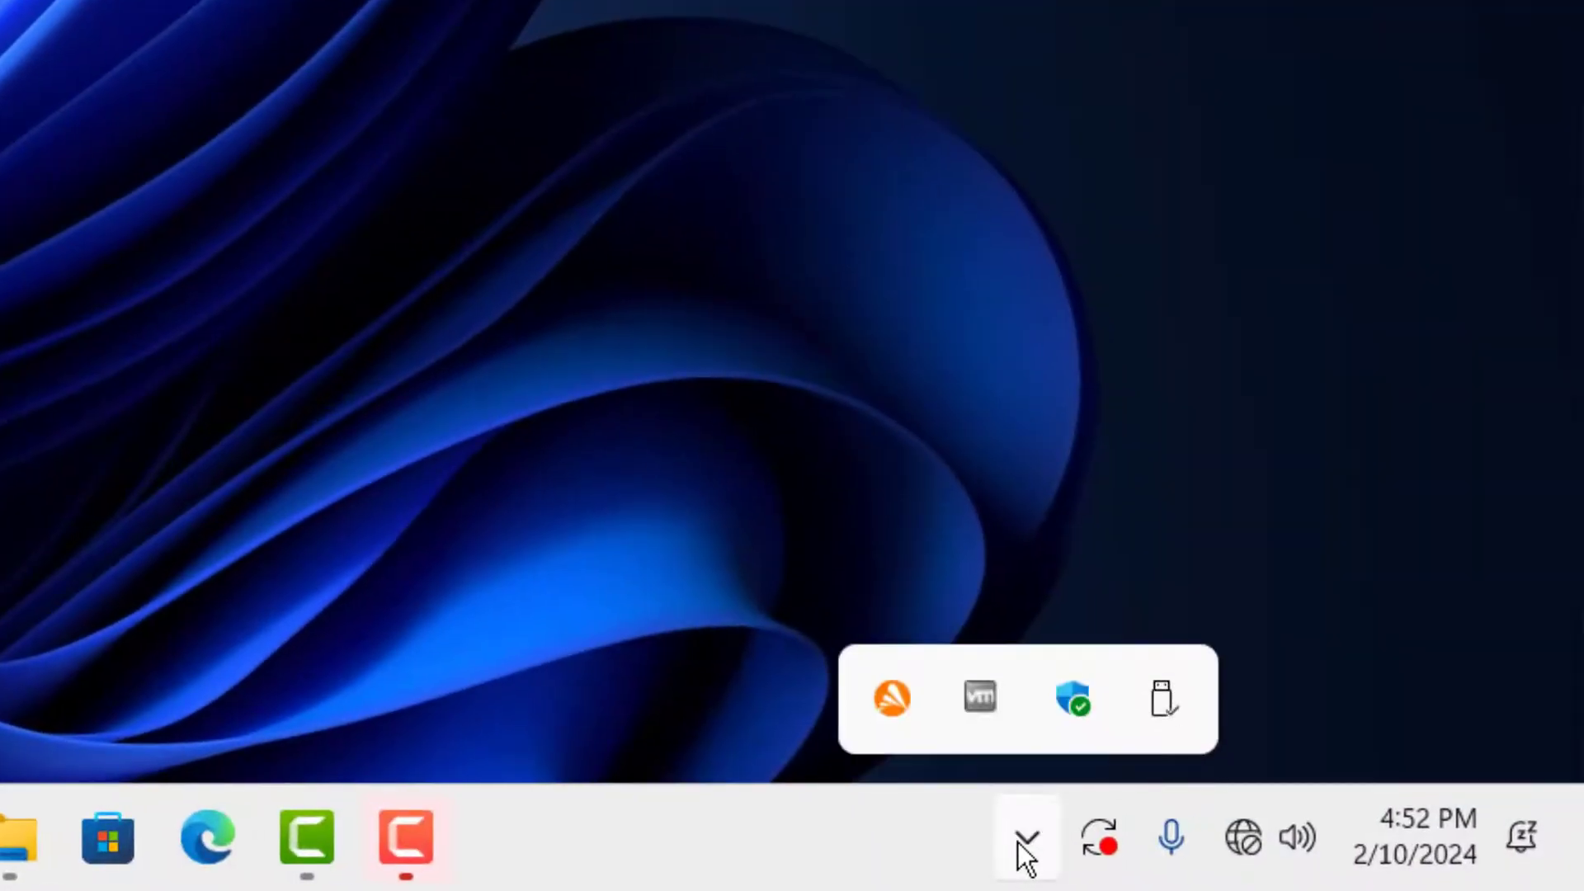
{"action": "right_click", "coordinate": [890, 702]}
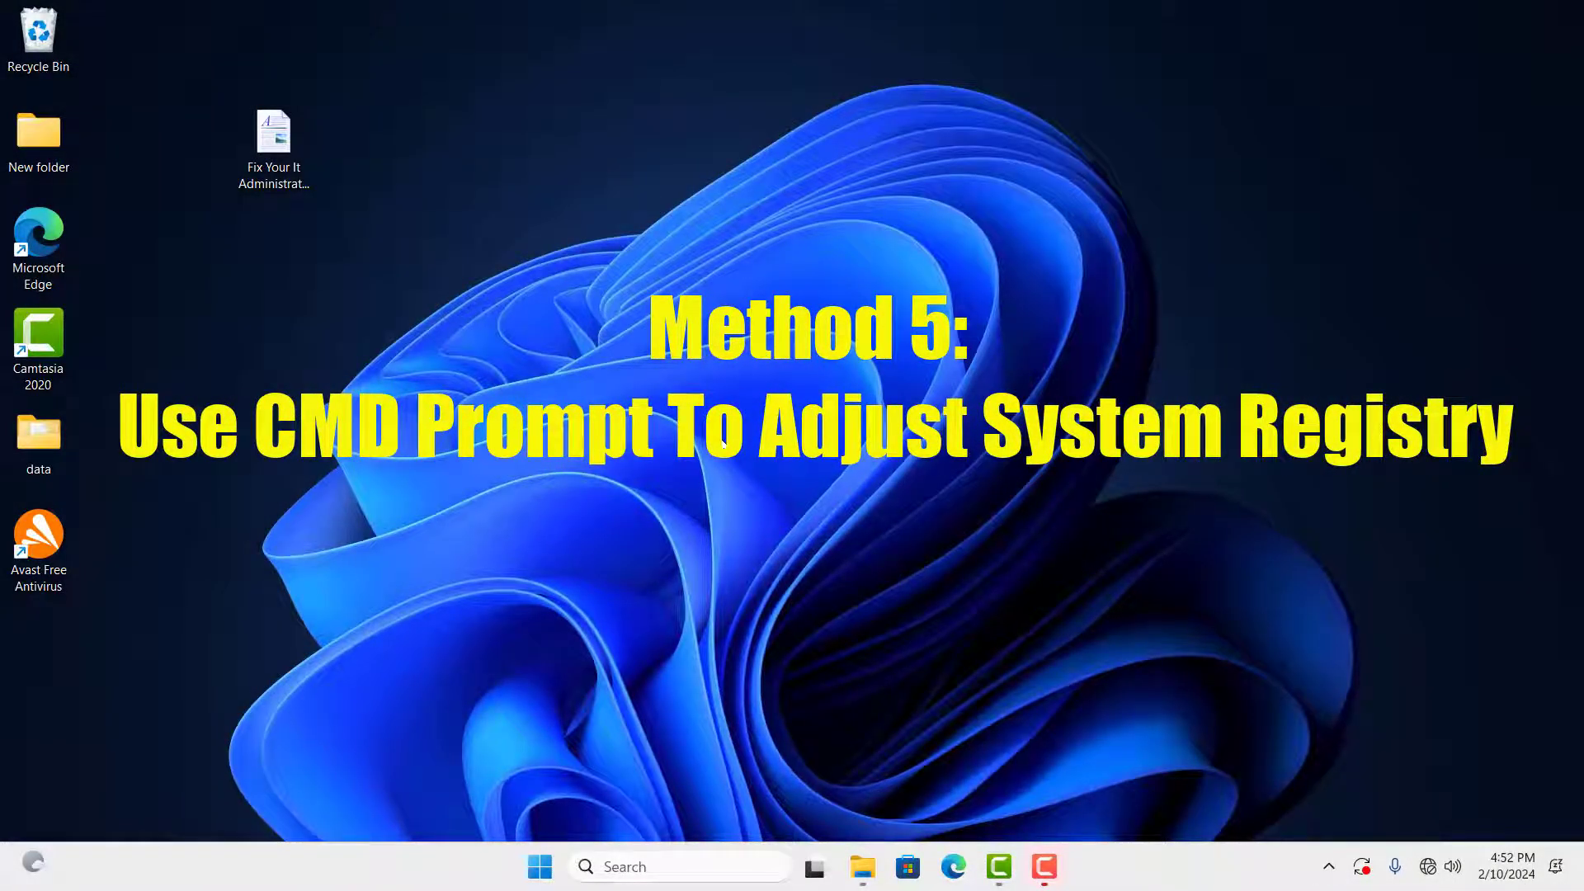
Step: Search cmd and launch Command Prompt with administrator rights
{"action": "left_click", "coordinate": [622, 866]}
{"action": "type", "text": "cmd"}
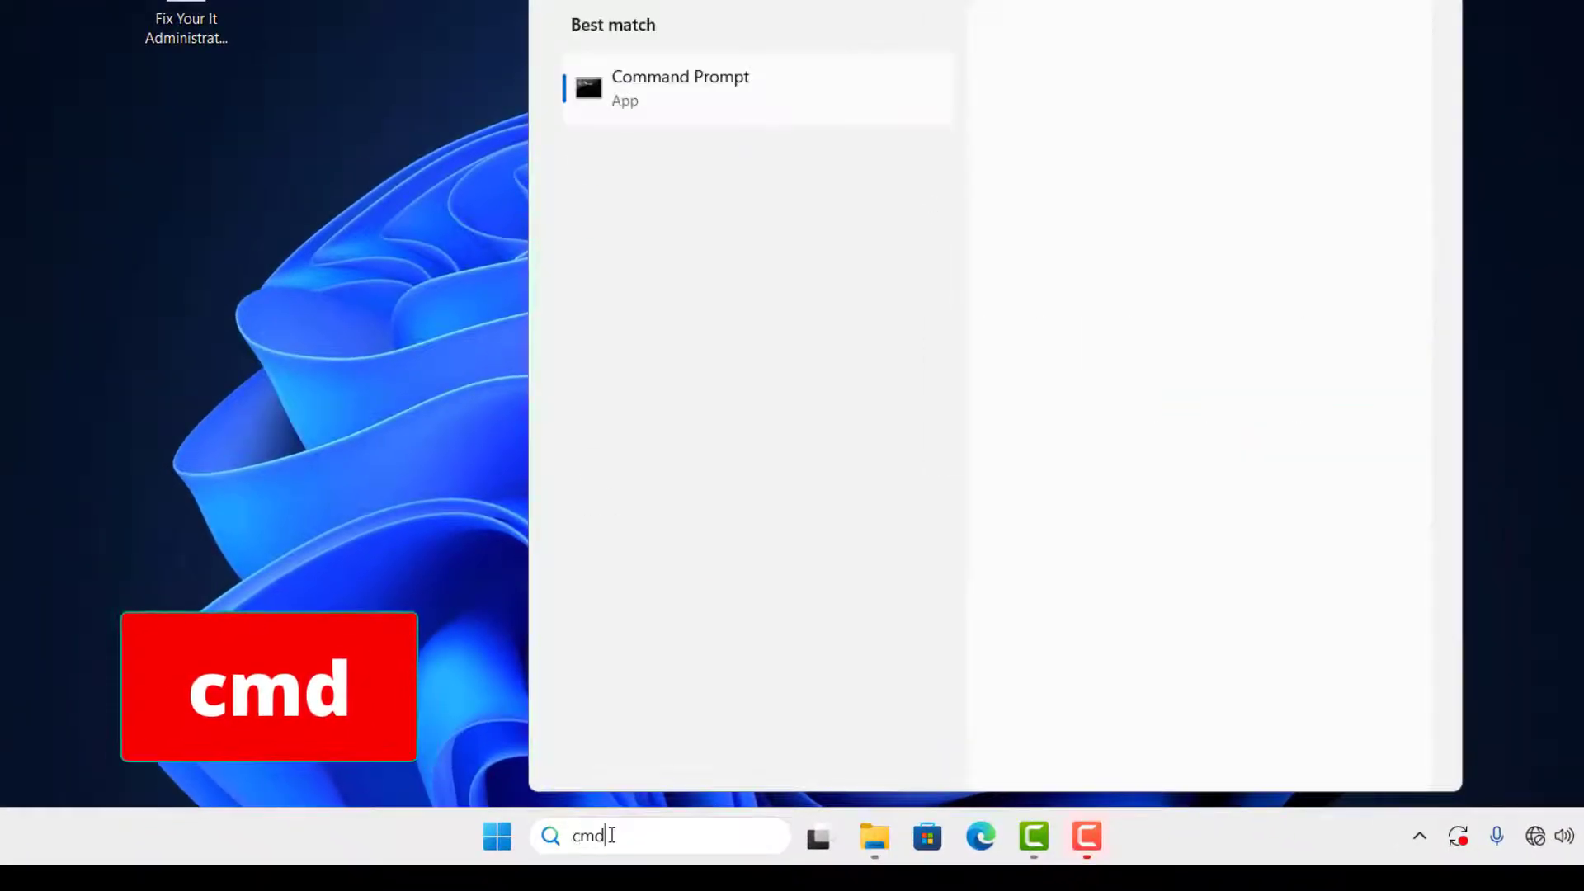
{"action": "right_click", "coordinate": [700, 100]}
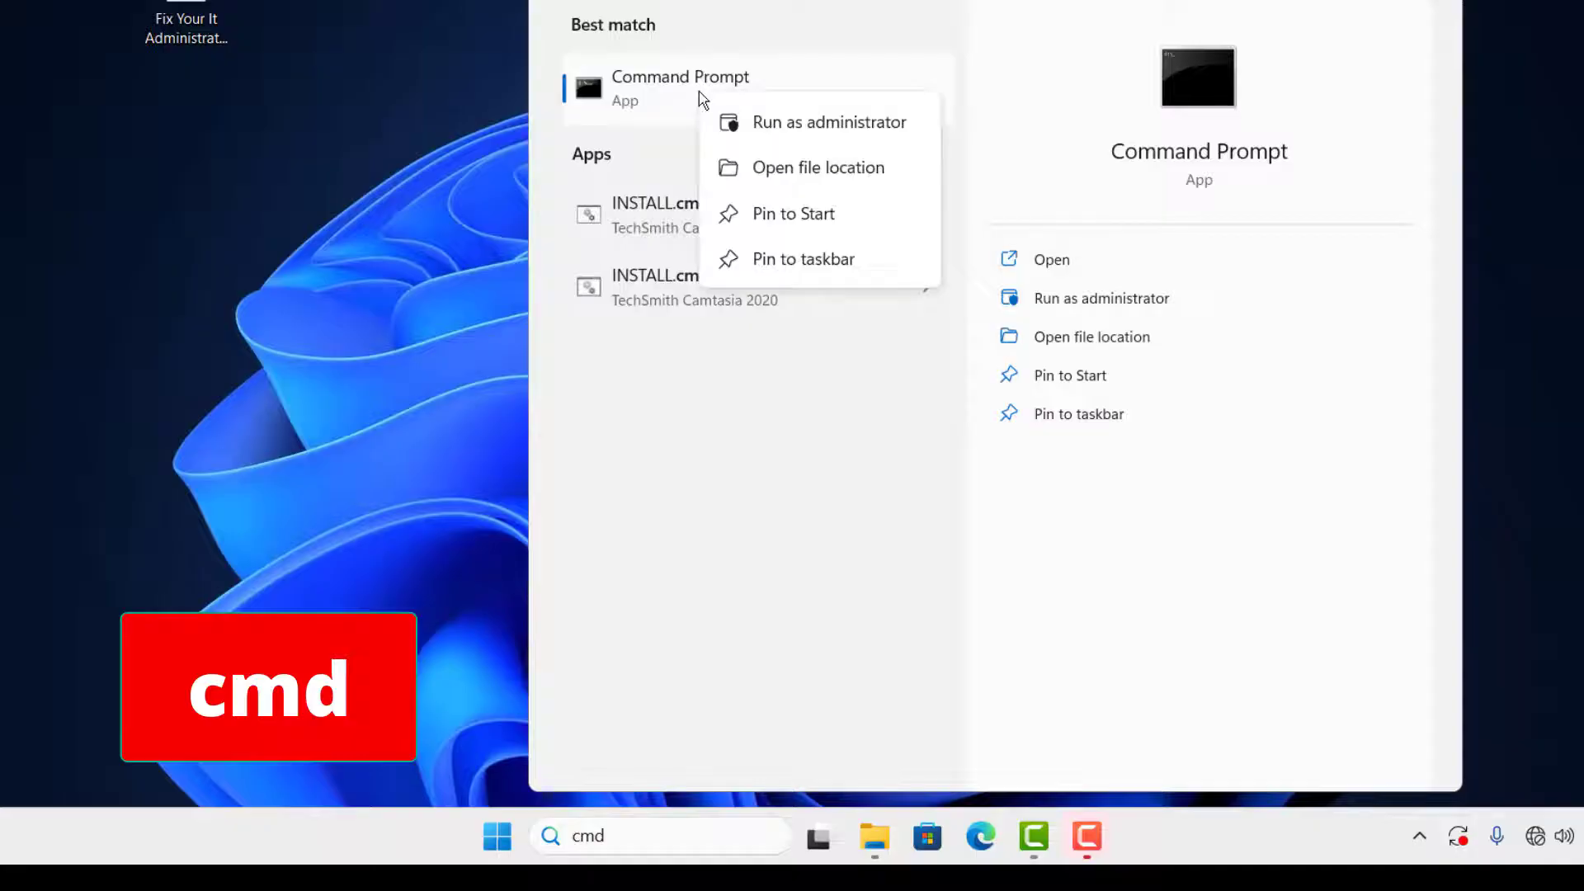
{"action": "left_click", "coordinate": [806, 132]}
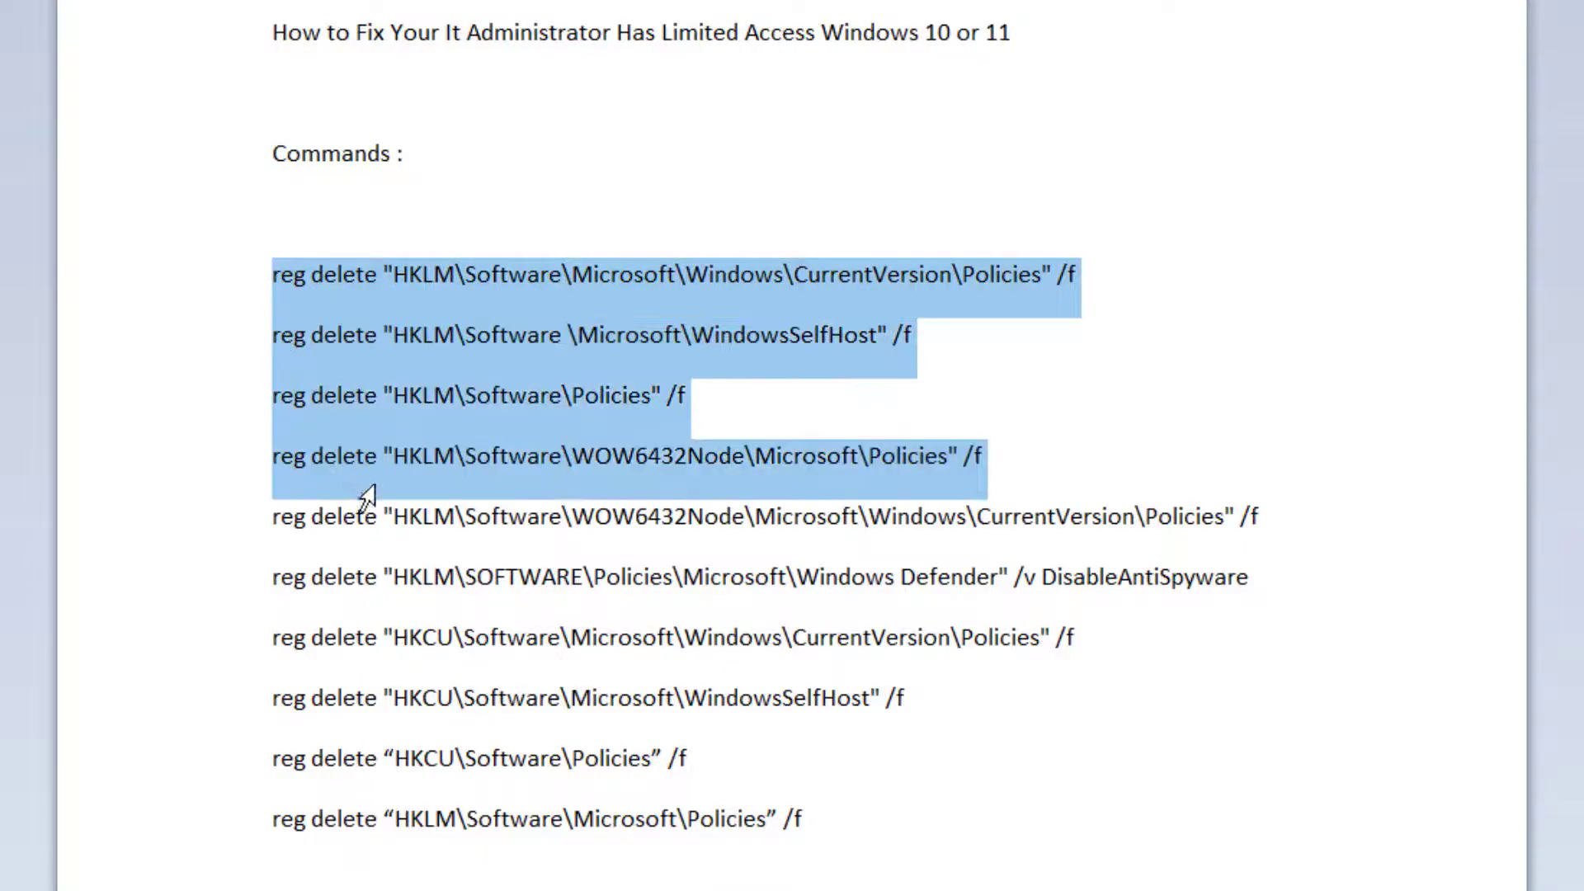
Step: Copy all ten reg delete command lines from WordPad and minimize it
{"action": "left_click_drag", "start_coordinate": [258, 283], "coordinate": [793, 847]}
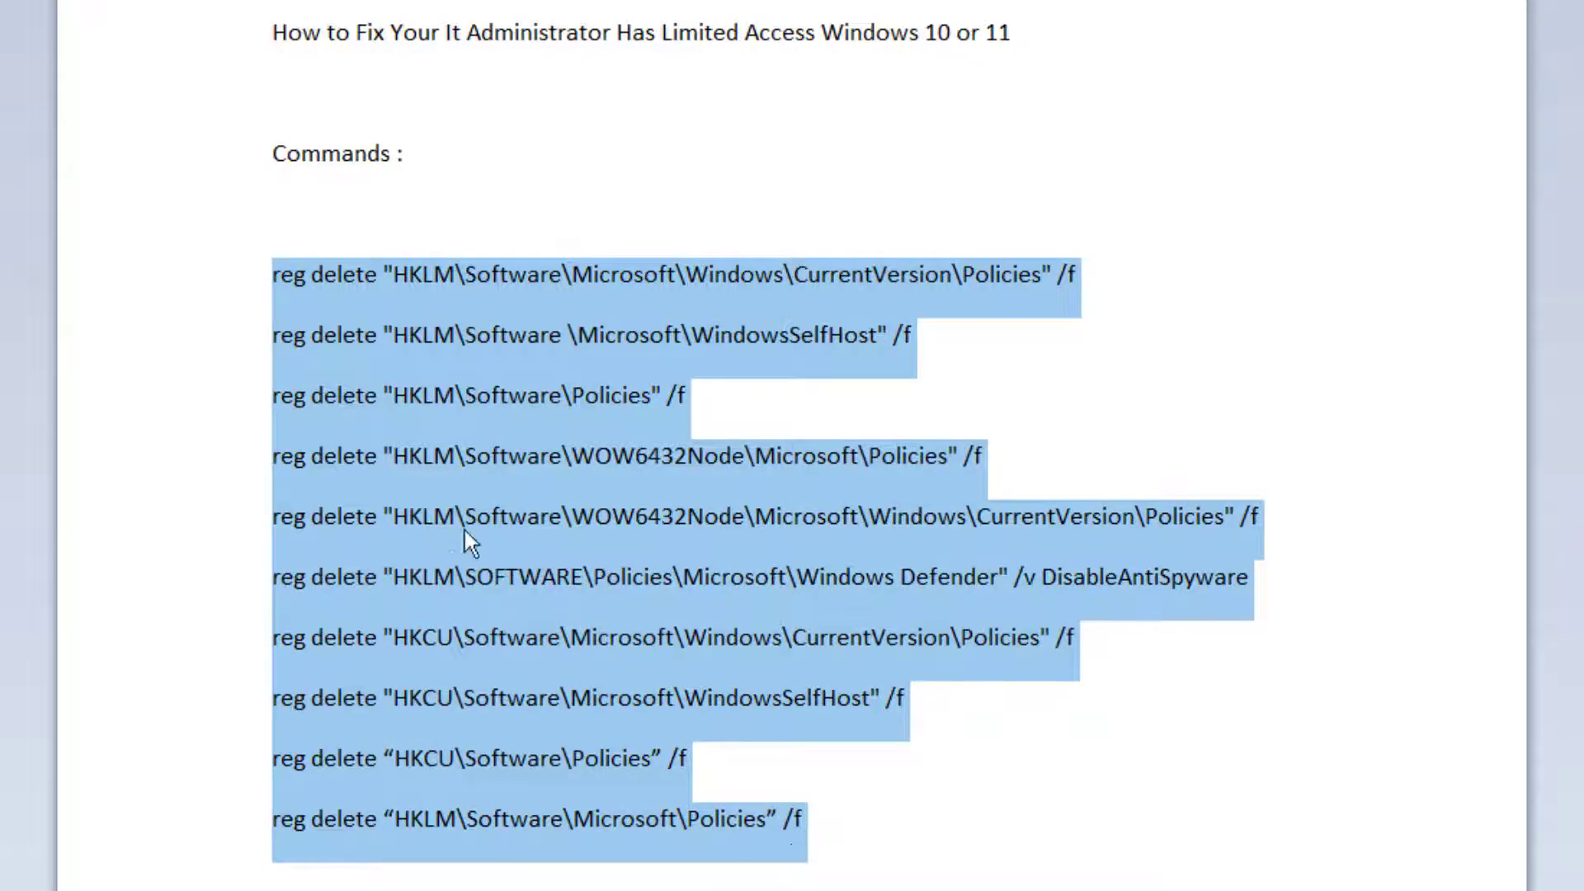
{"action": "right_click", "coordinate": [458, 505]}
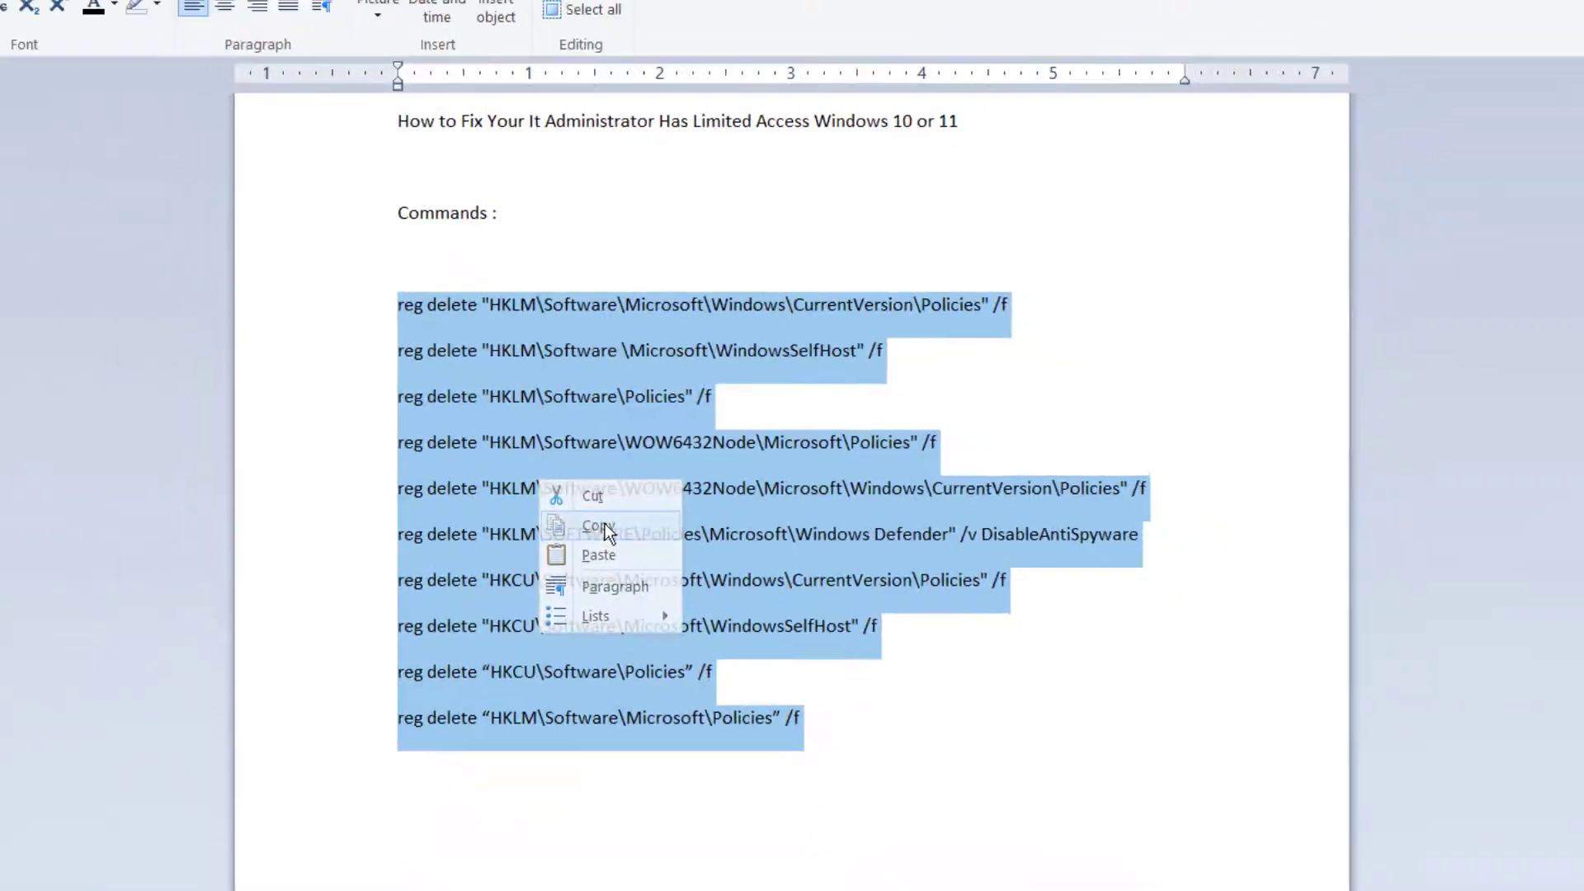
{"action": "left_click", "coordinate": [605, 527]}
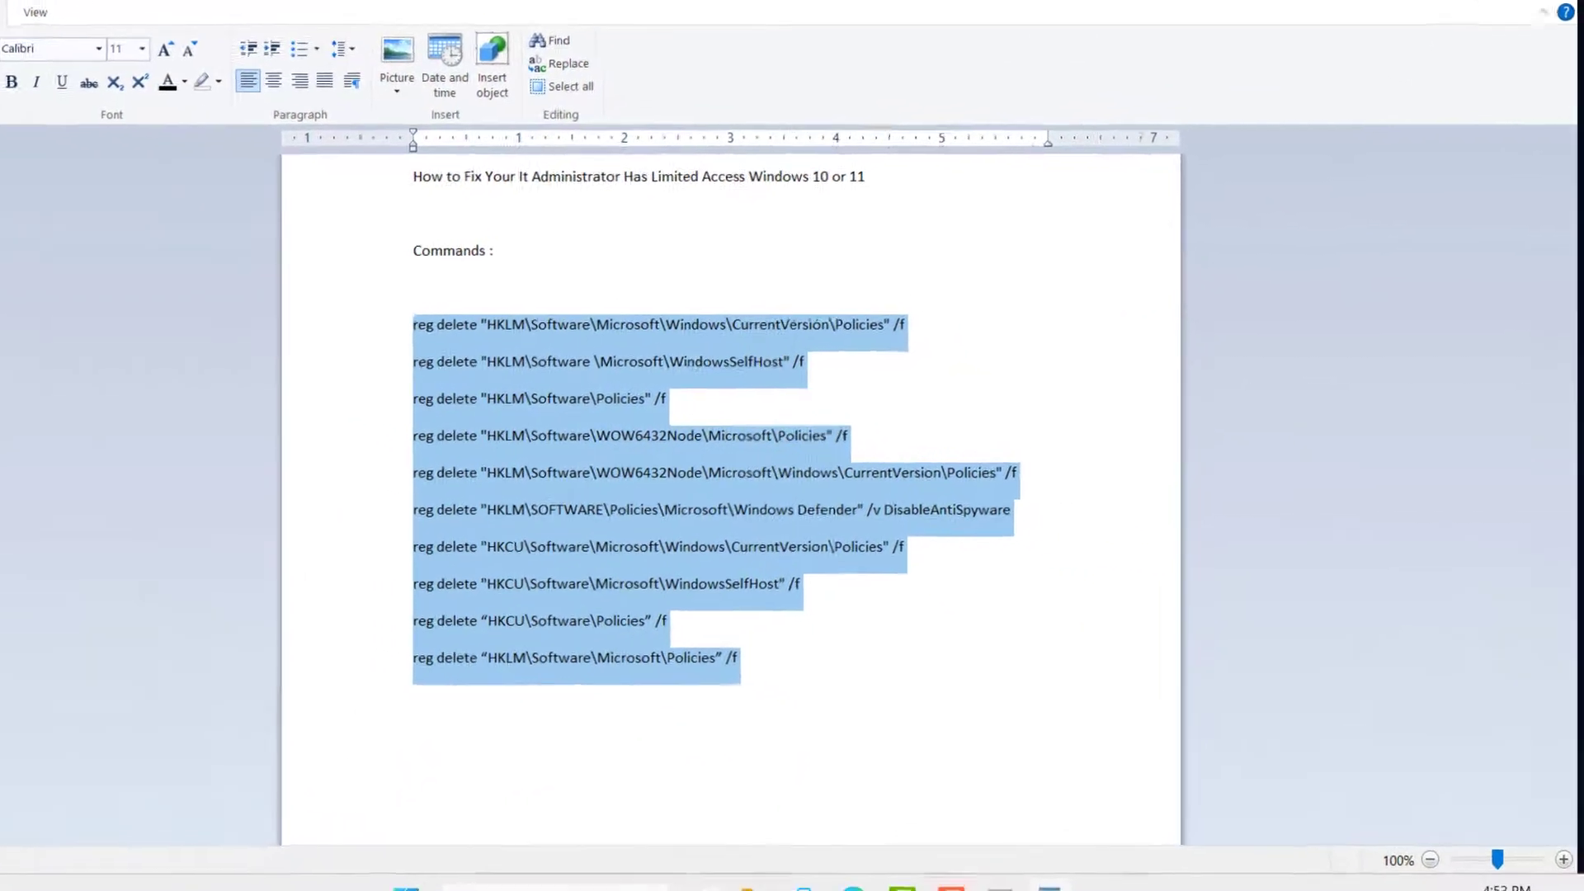
{"action": "left_click", "coordinate": [1462, 16]}
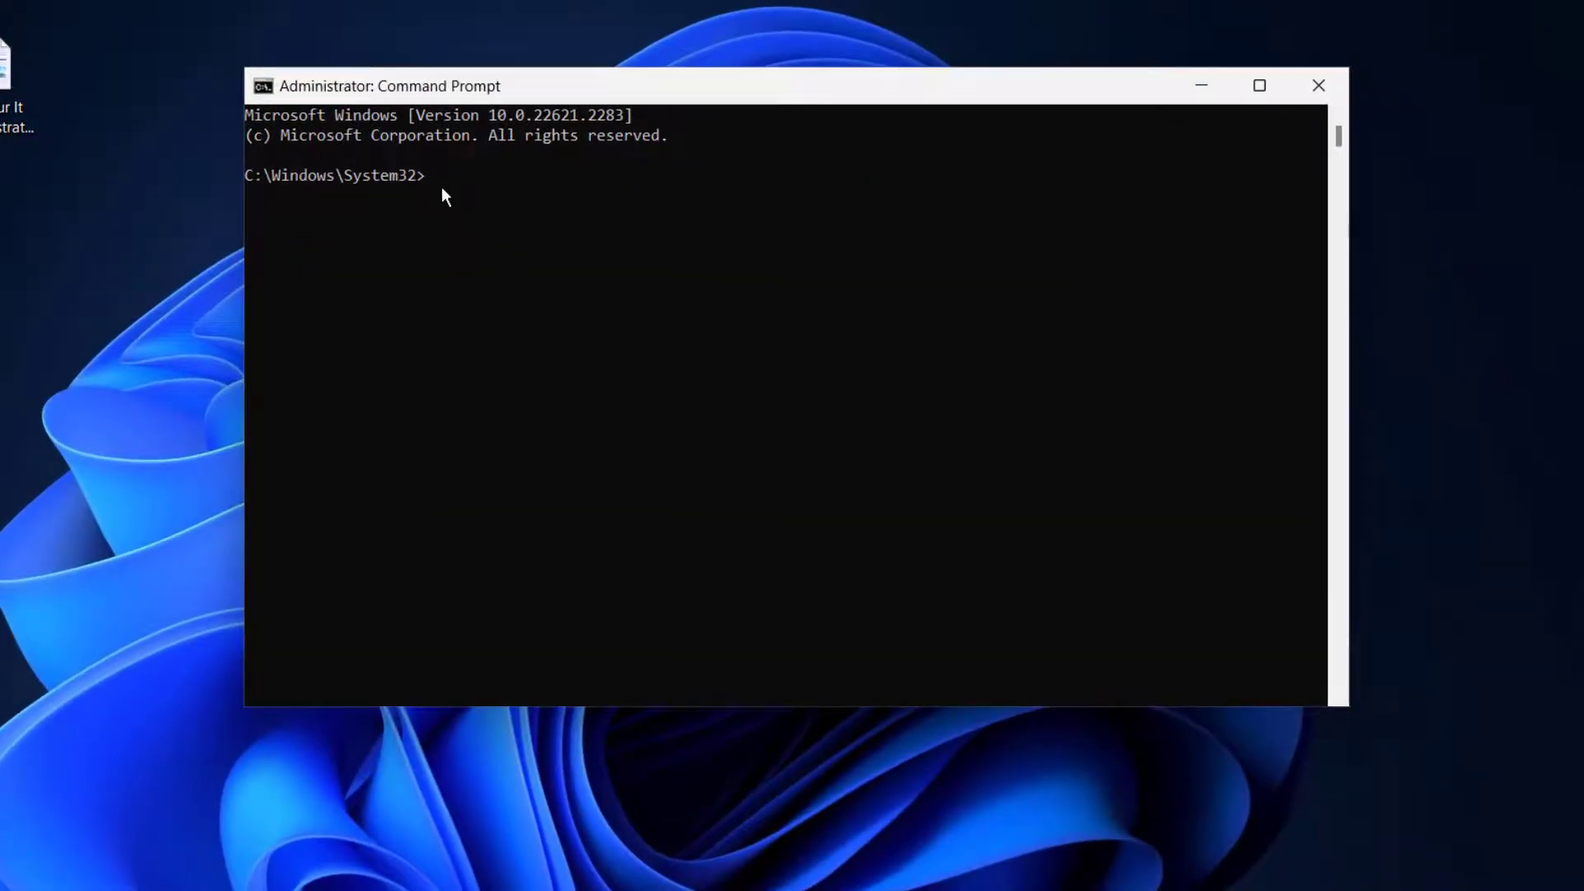
Step: Paste and run the reg delete commands, removing the HKCU and HKLM Policies keys
{"action": "key", "text": "ctrl+v"}
{"action": "key", "text": "Return"}
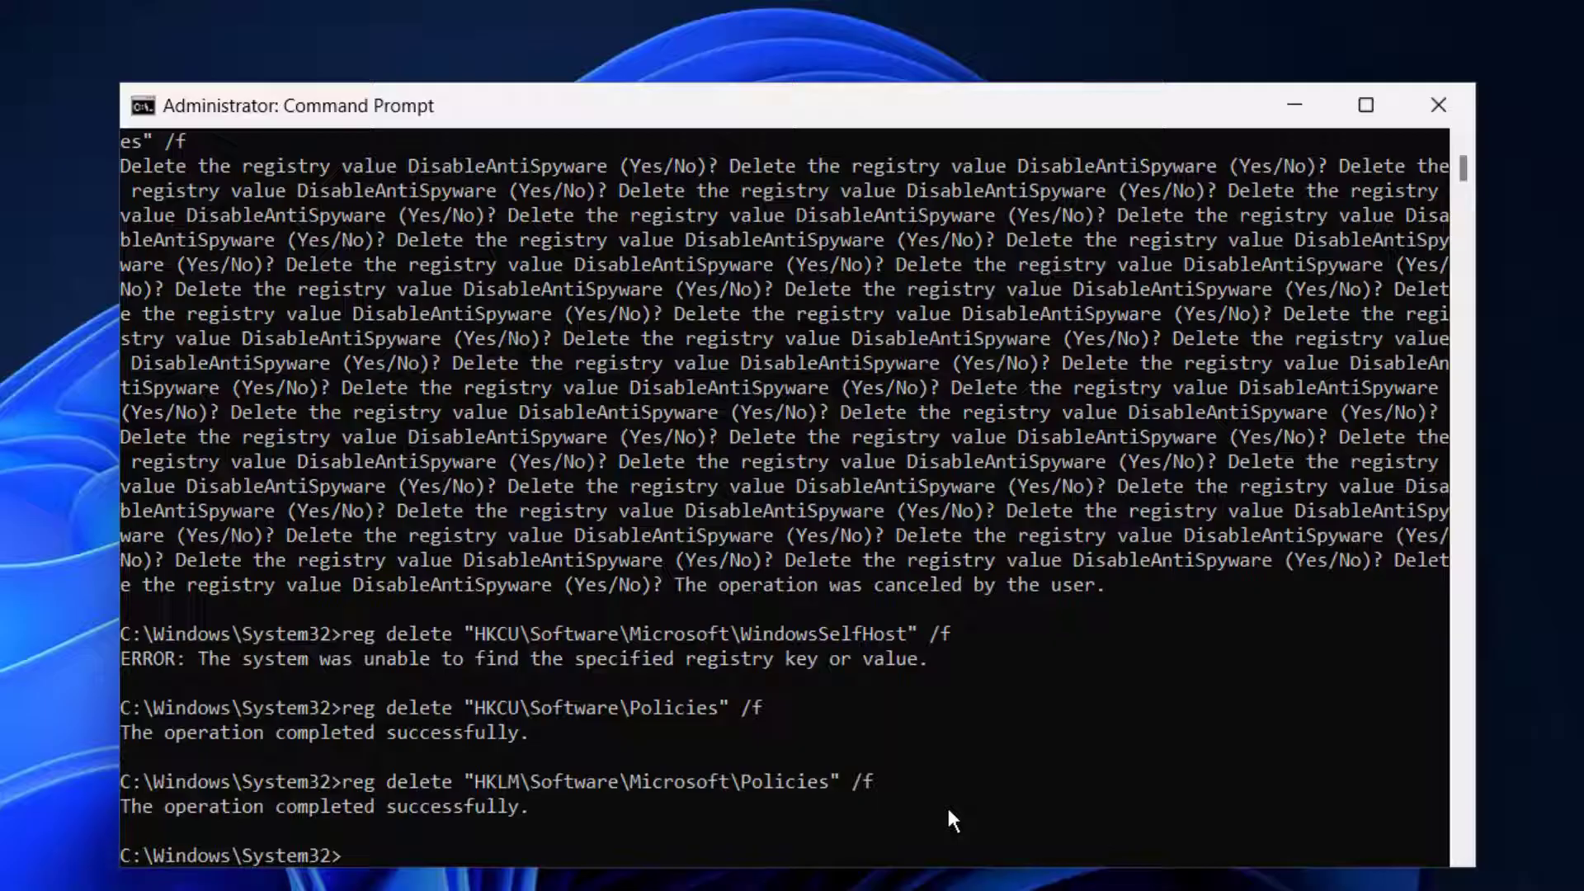
Step: Close Command Prompt, restart the PC from Start > Power, then begin a search for Windows Security
{"action": "left_click", "coordinate": [1451, 106]}
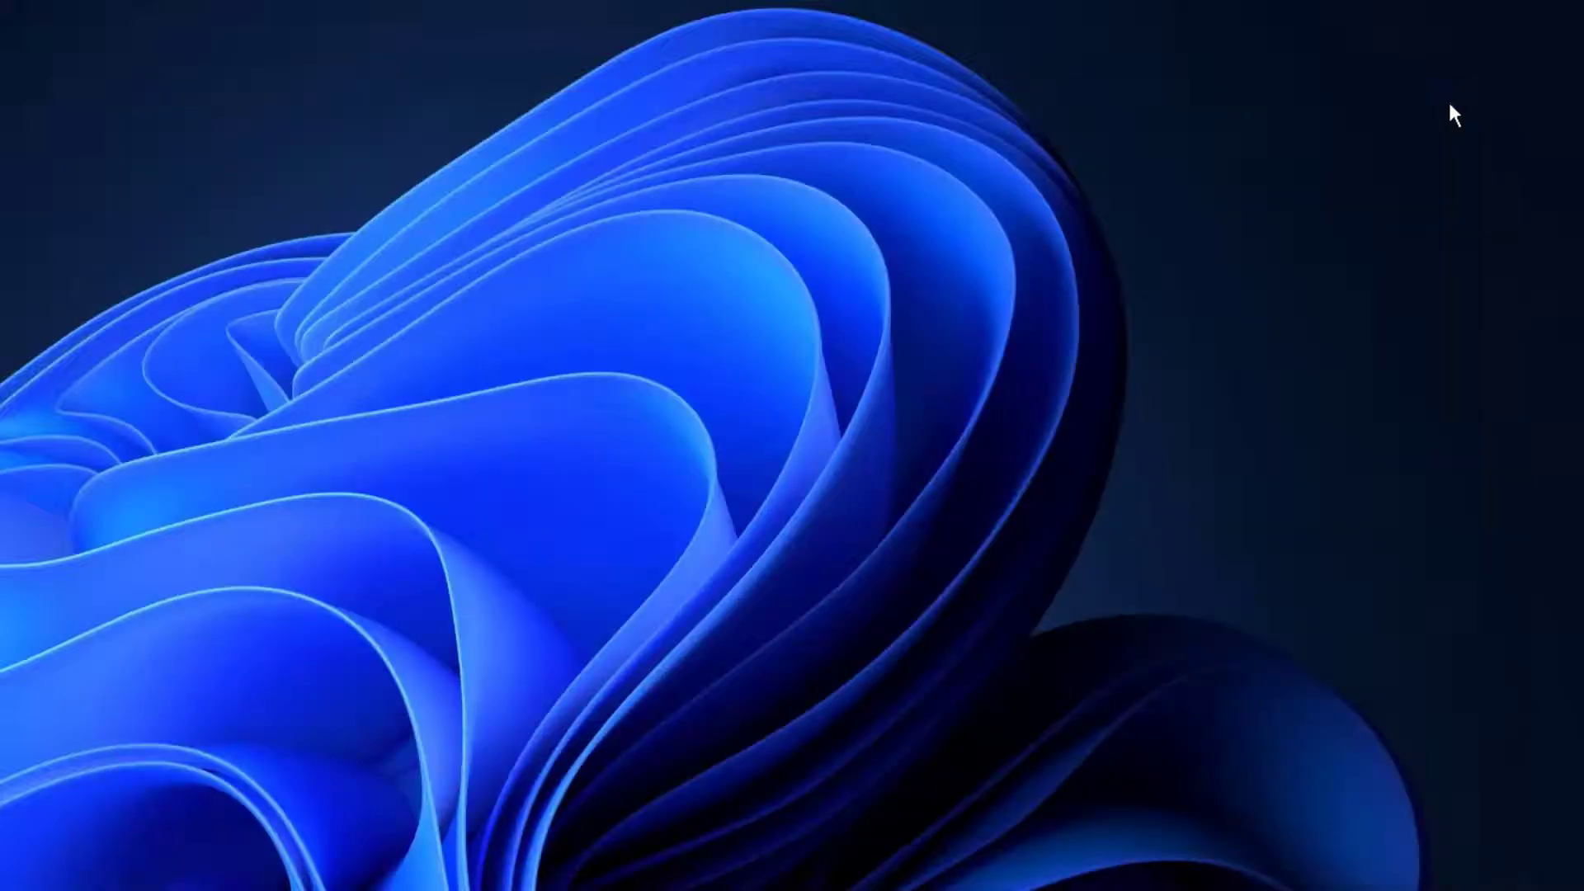
{"action": "left_click", "coordinate": [516, 867]}
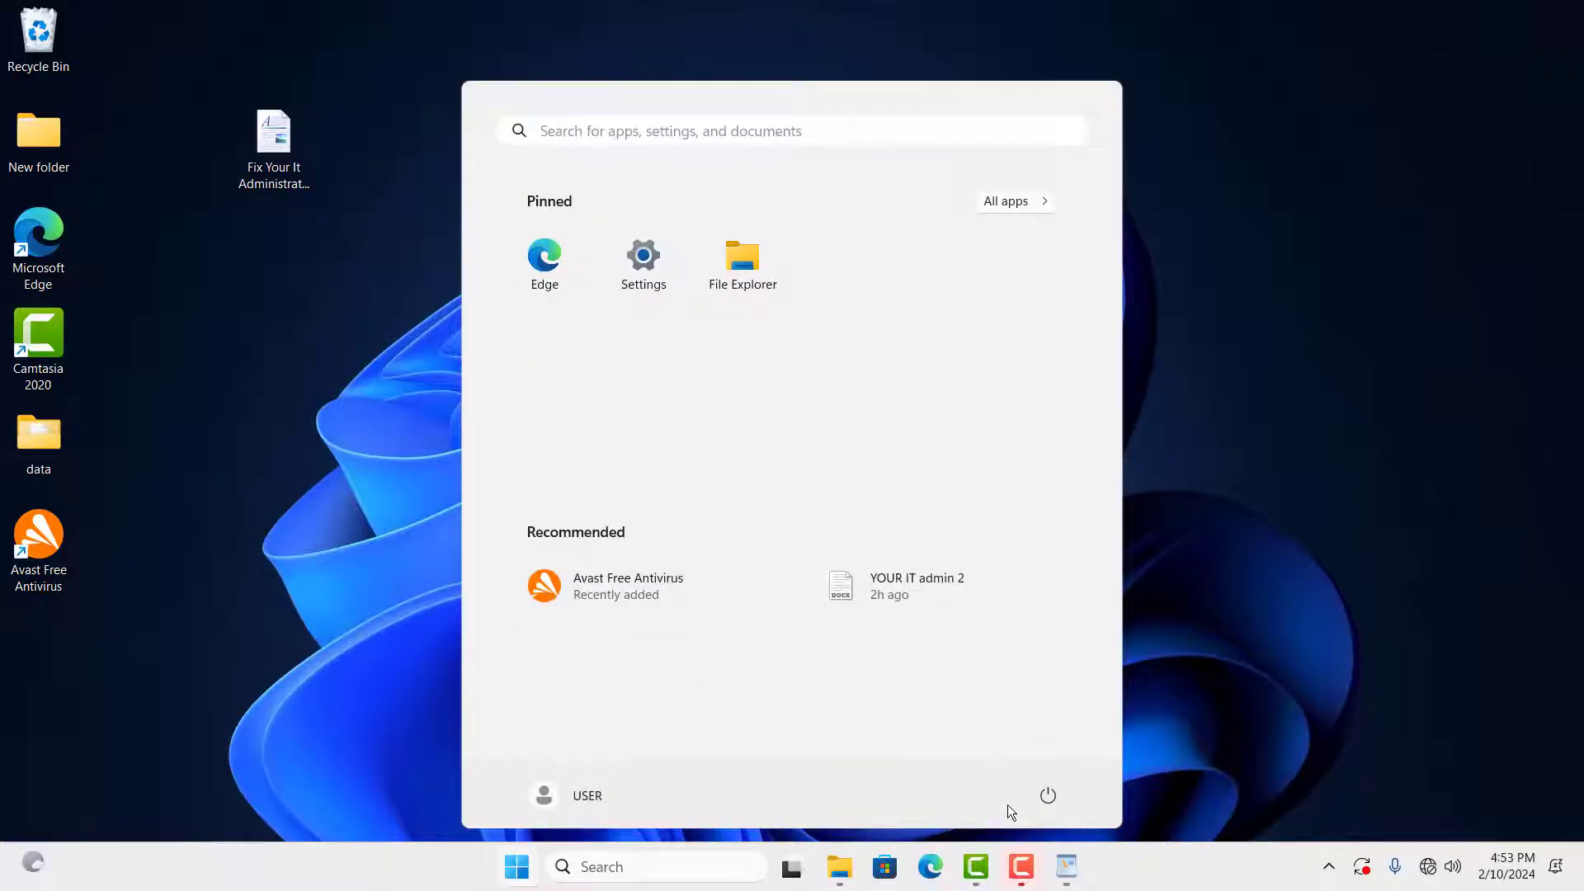
{"action": "left_click", "coordinate": [1046, 795]}
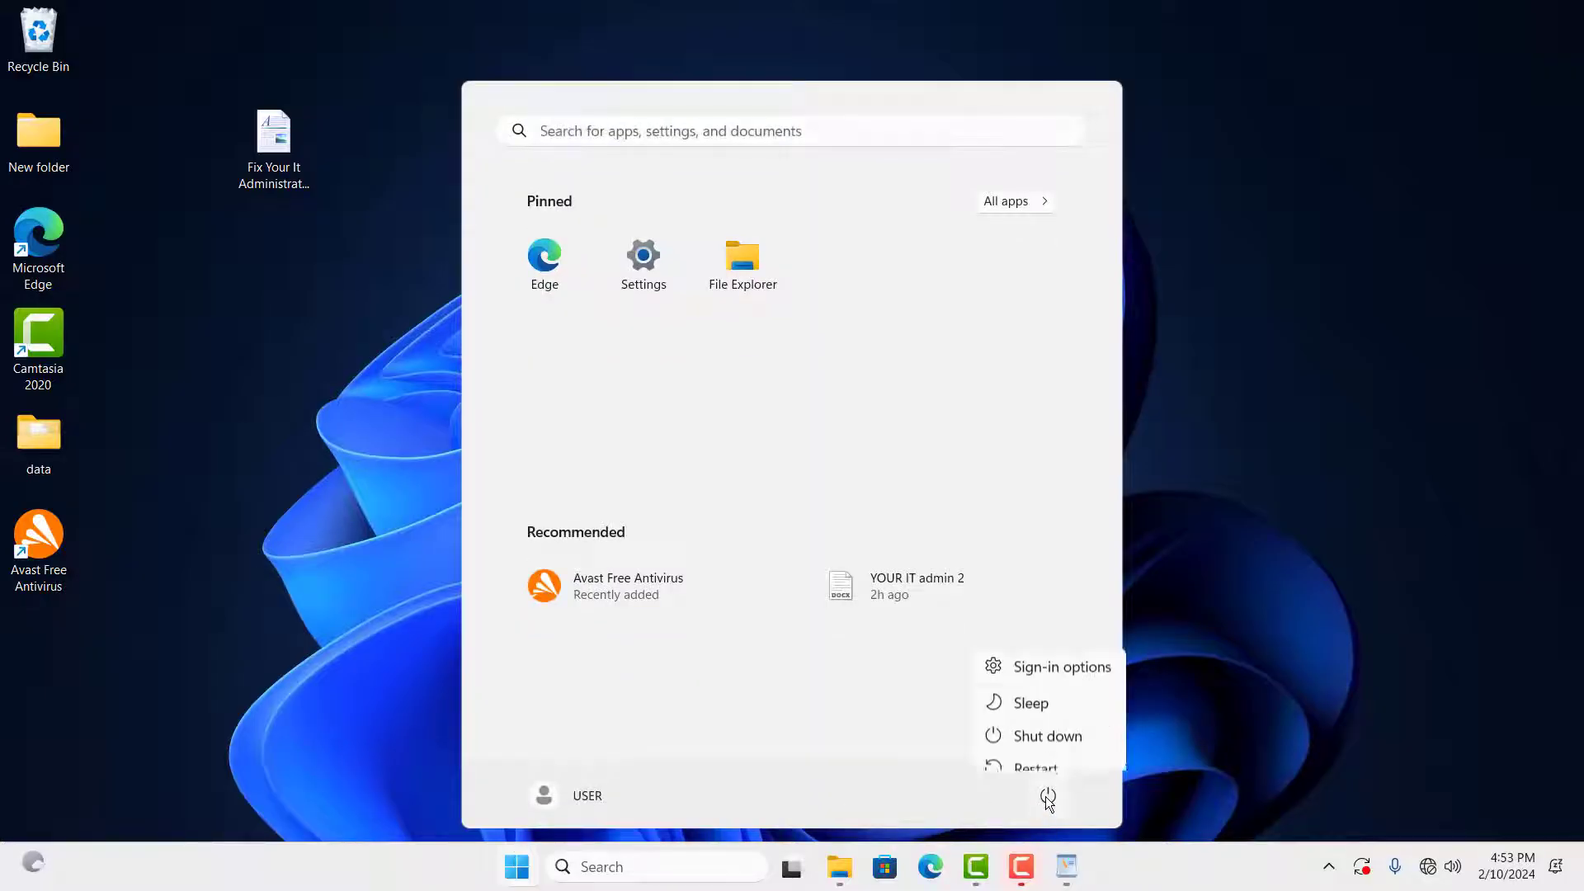
{"action": "left_click", "coordinate": [1028, 750]}
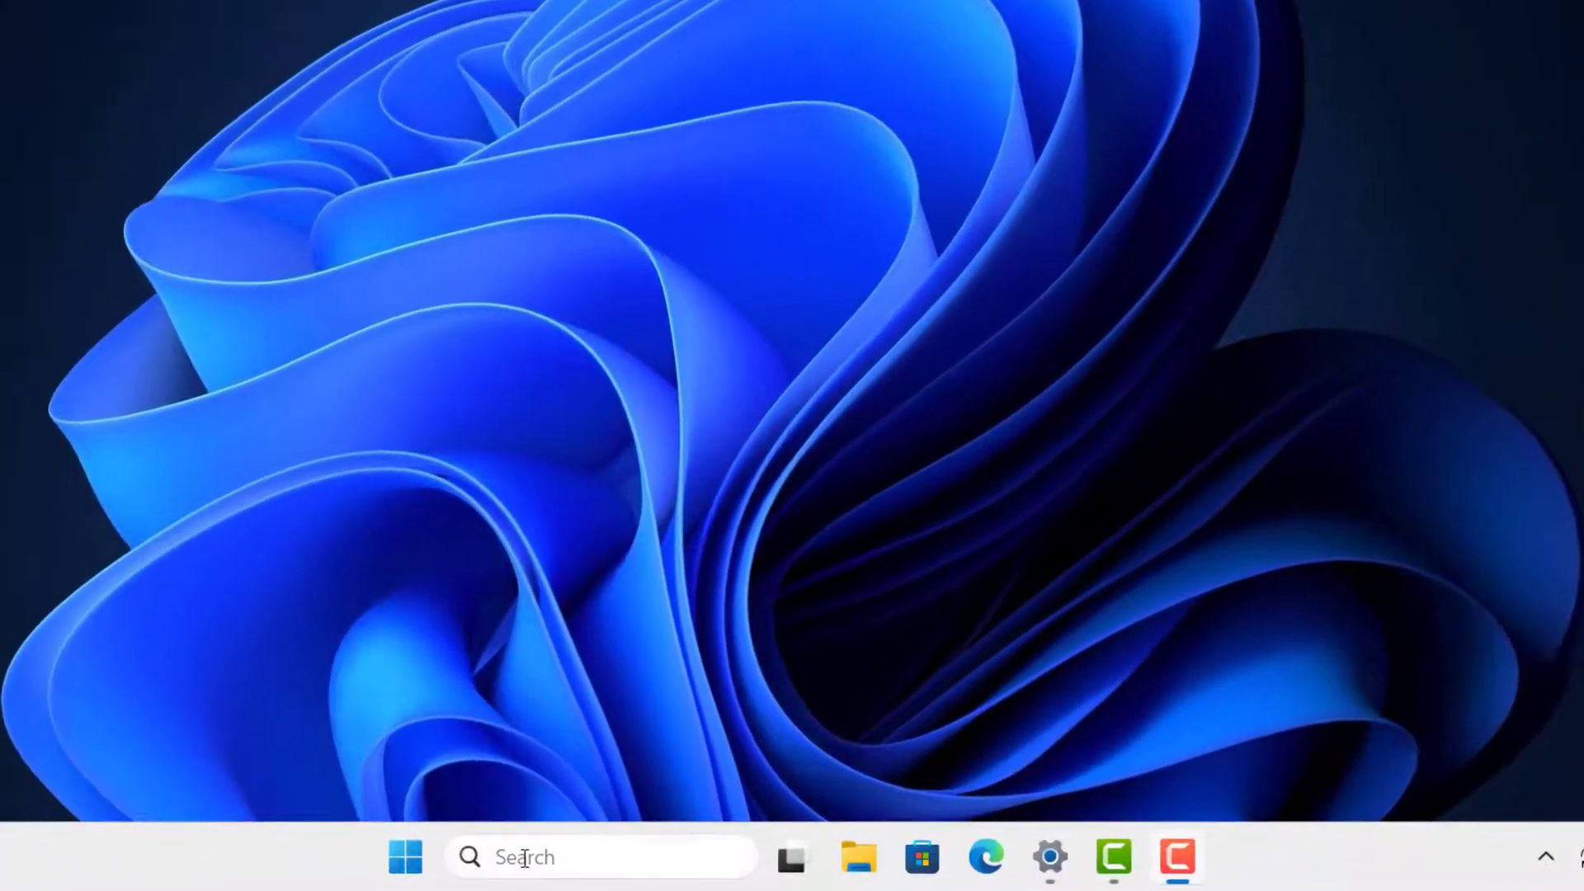
{"action": "left_click", "coordinate": [599, 866]}
{"action": "type", "text": "windo"}
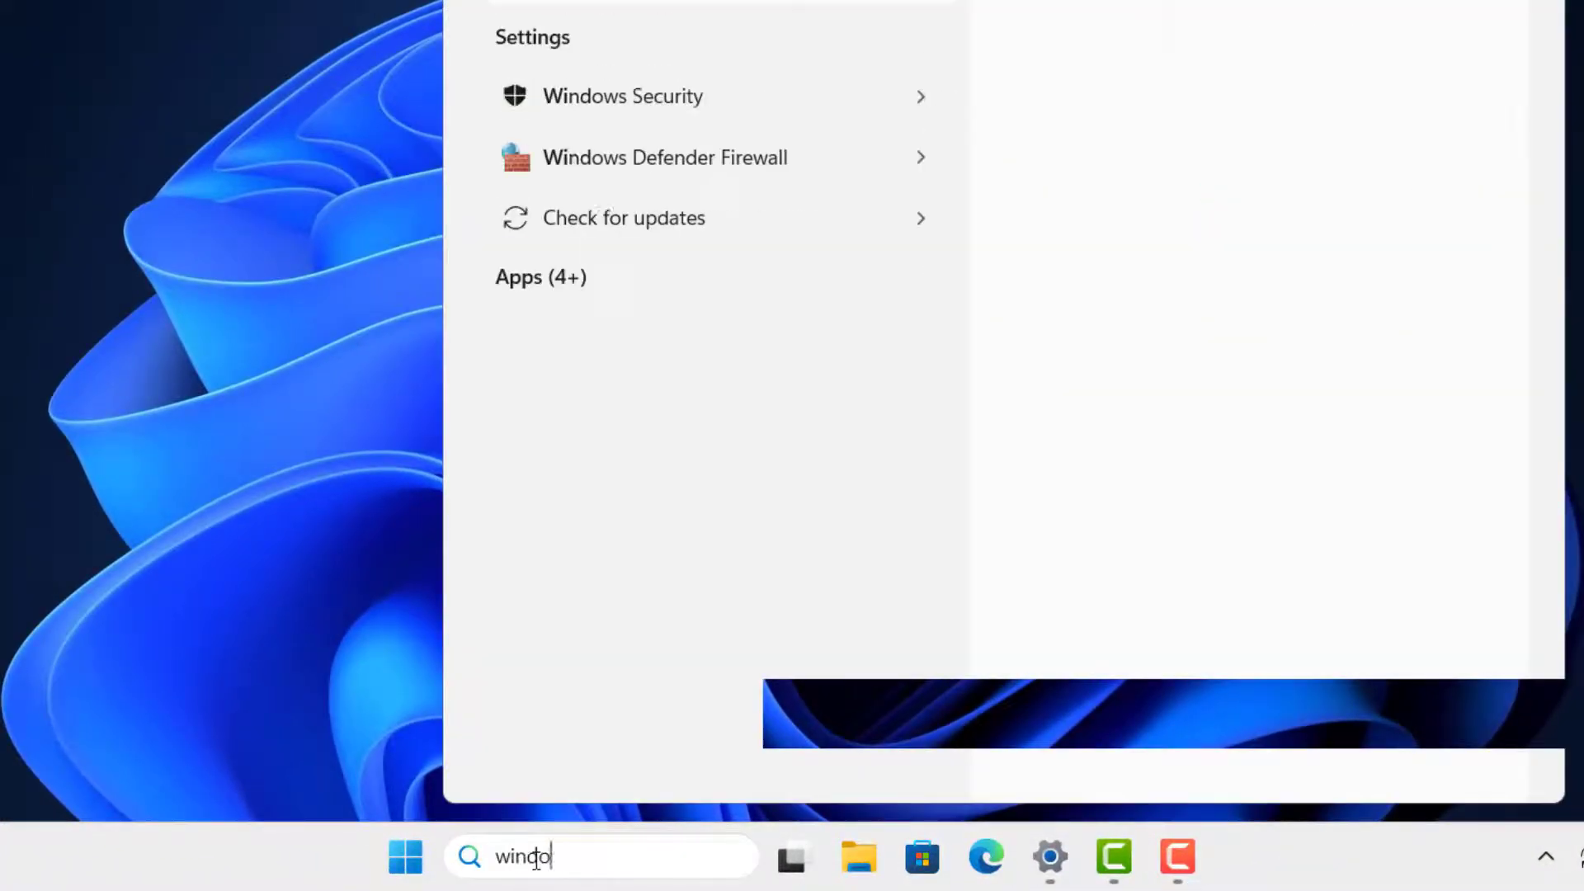
{"action": "type", "text": "ws security"}
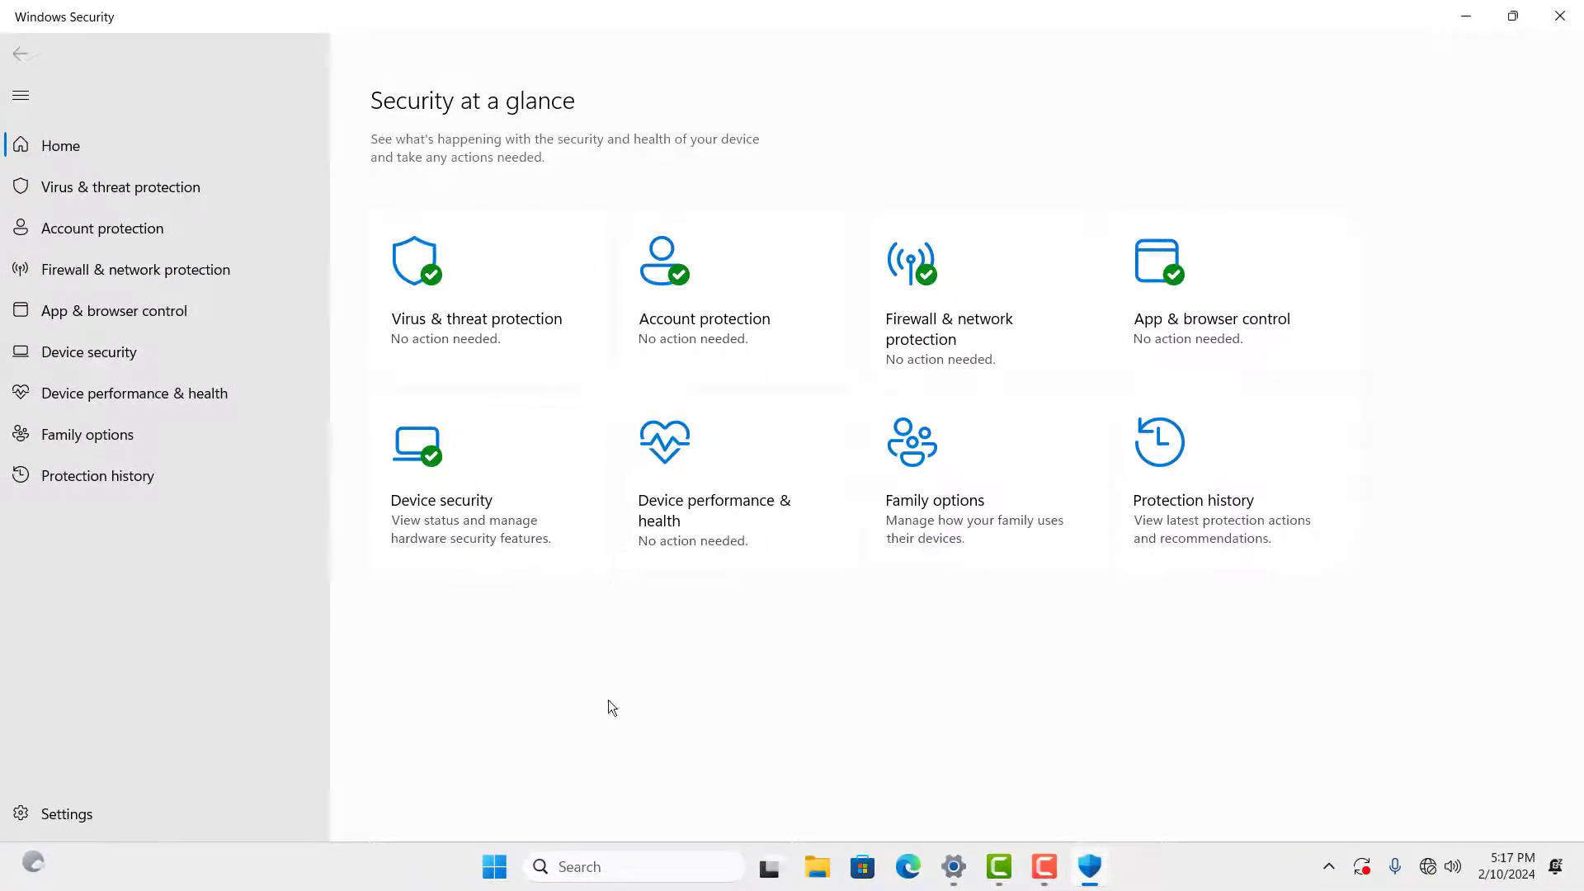
Step: Switch Real-time protection back On in Virus & threat protection settings, approving the UAC prompt
{"action": "left_click", "coordinate": [471, 304]}
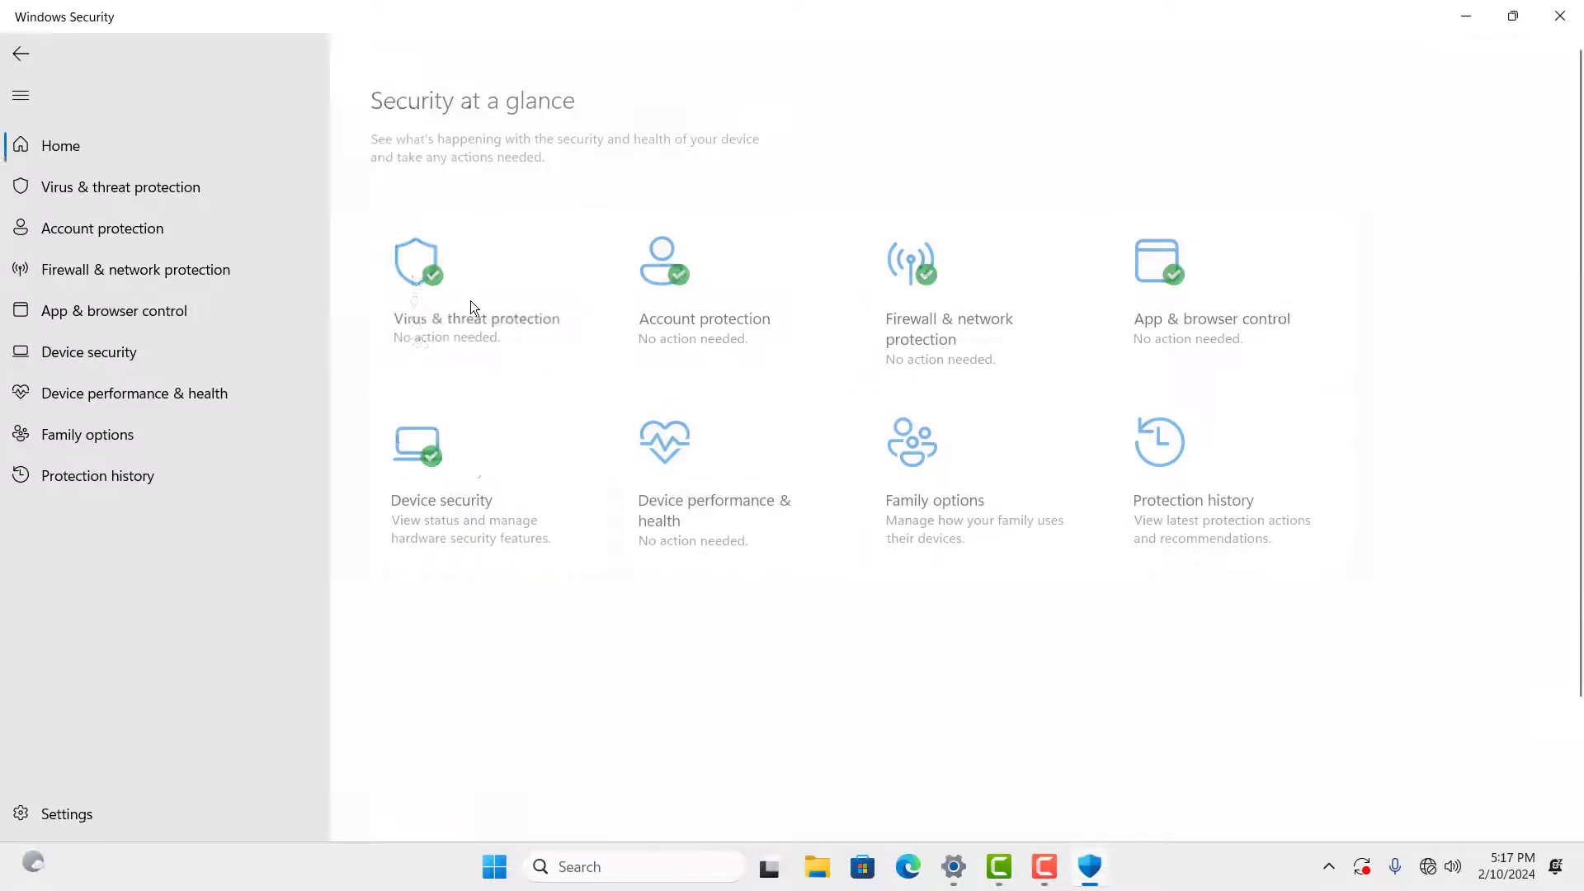
{"action": "left_click", "coordinate": [421, 621]}
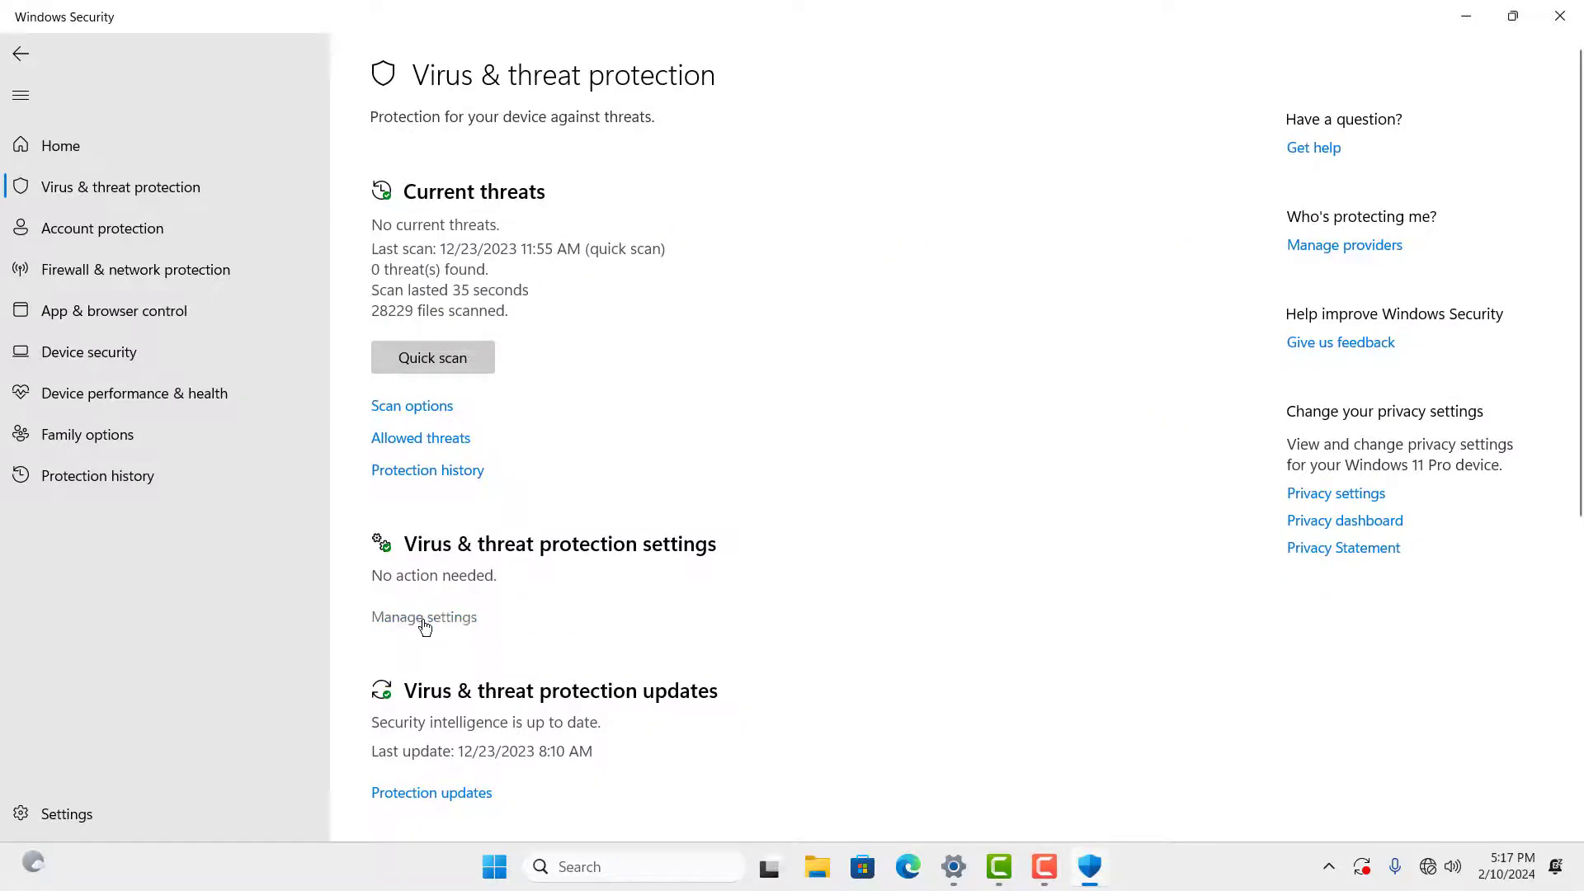
{"action": "left_click", "coordinate": [410, 331]}
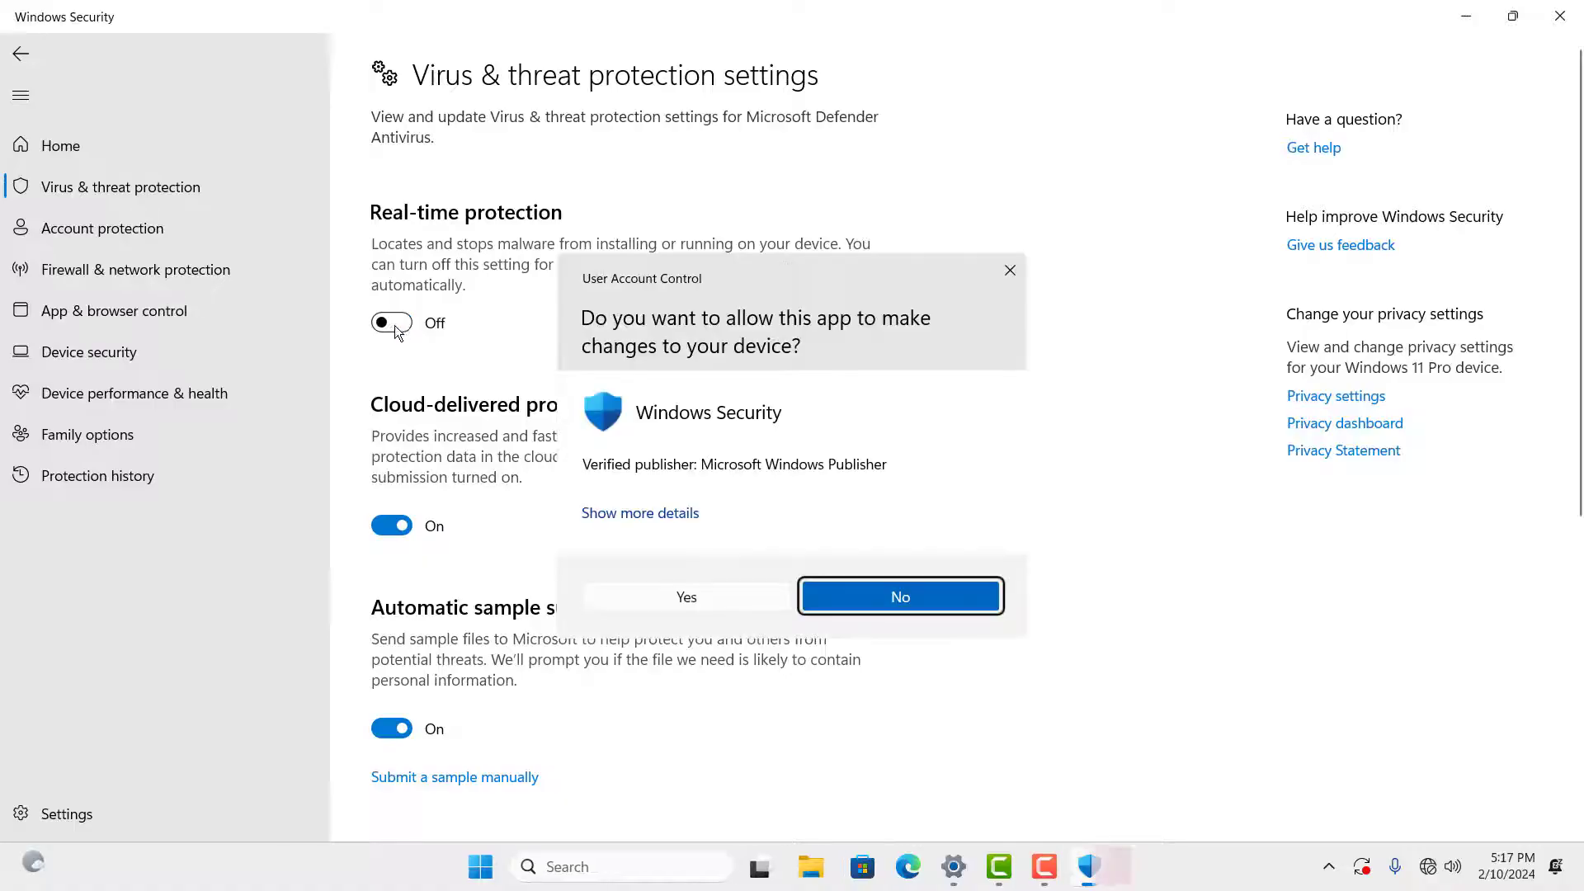
{"action": "left_click", "coordinate": [902, 593]}
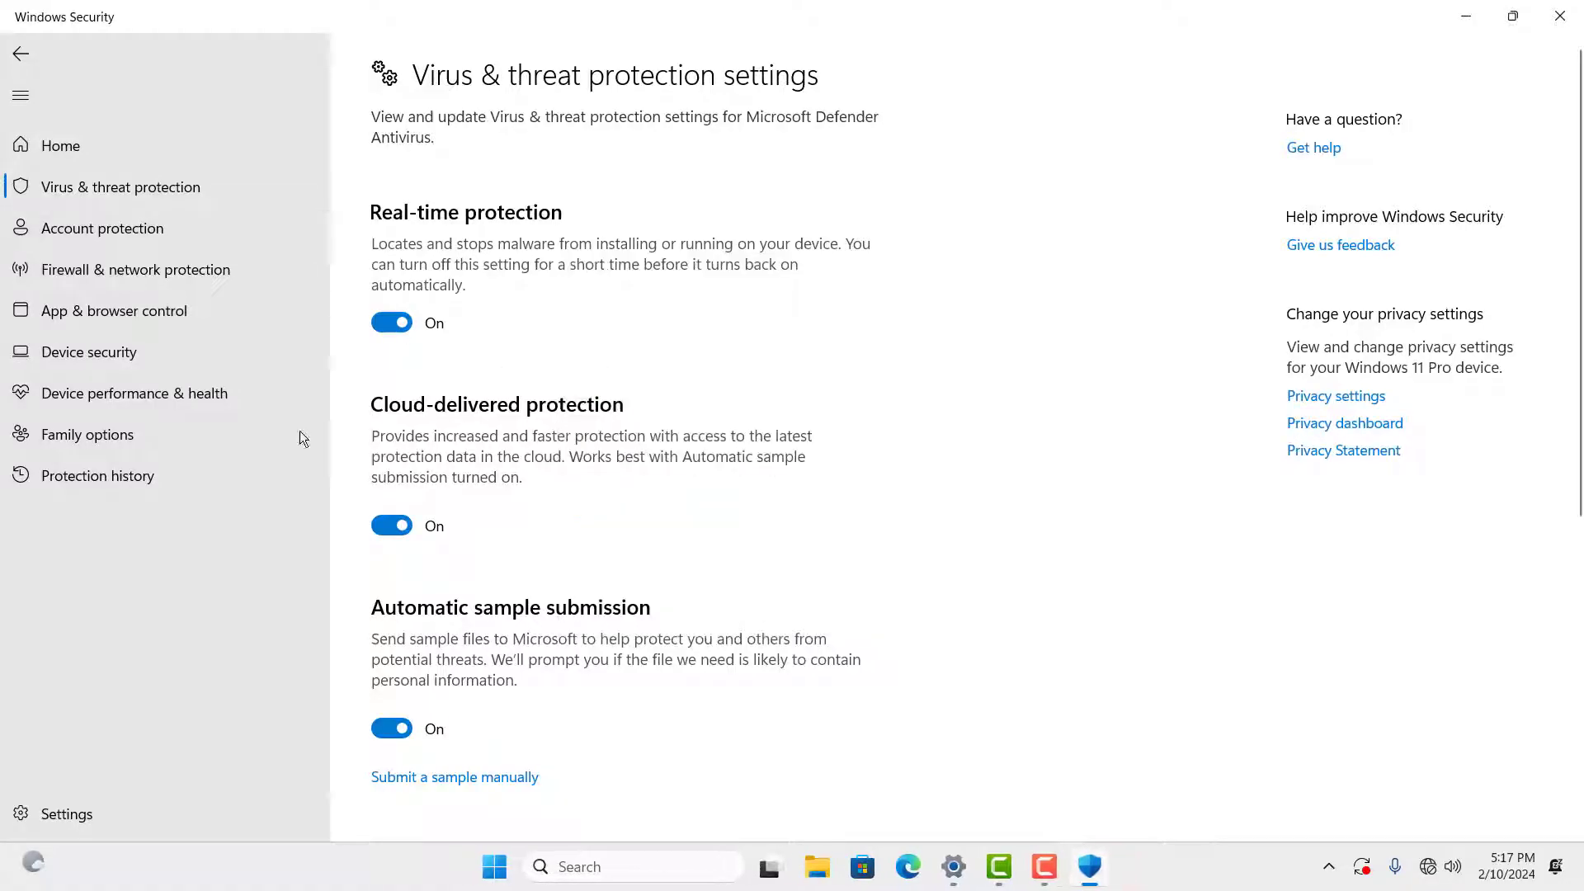
{"action": "scroll", "coordinate": [1554, 623], "scroll_direction": "down", "scroll_amount": 3}
{"action": "scroll", "coordinate": [1555, 623], "scroll_direction": "up", "scroll_amount": 3}
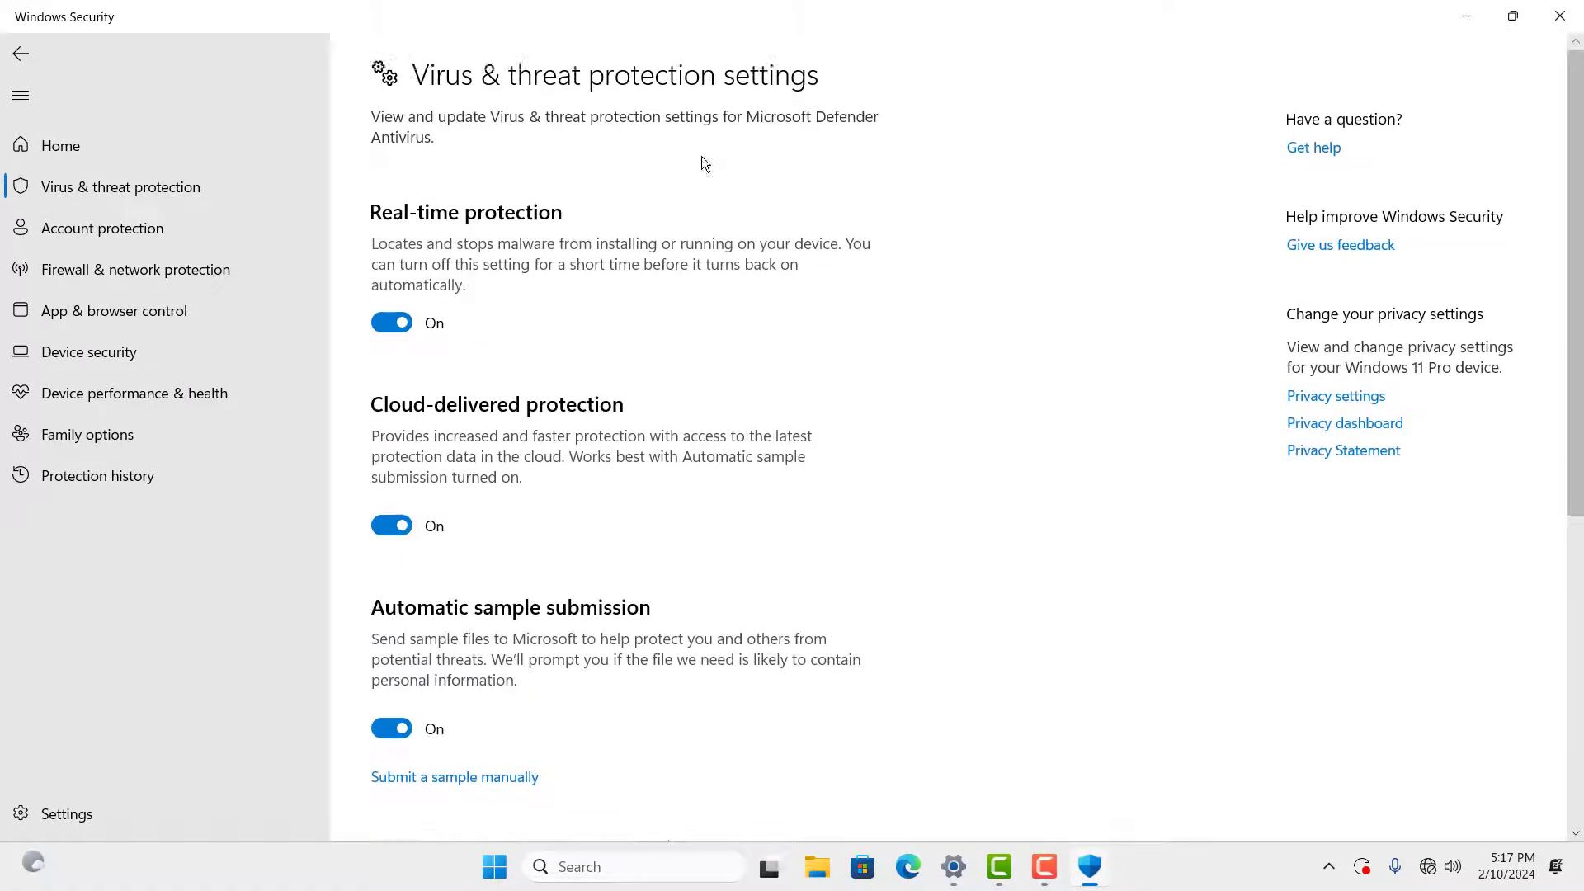